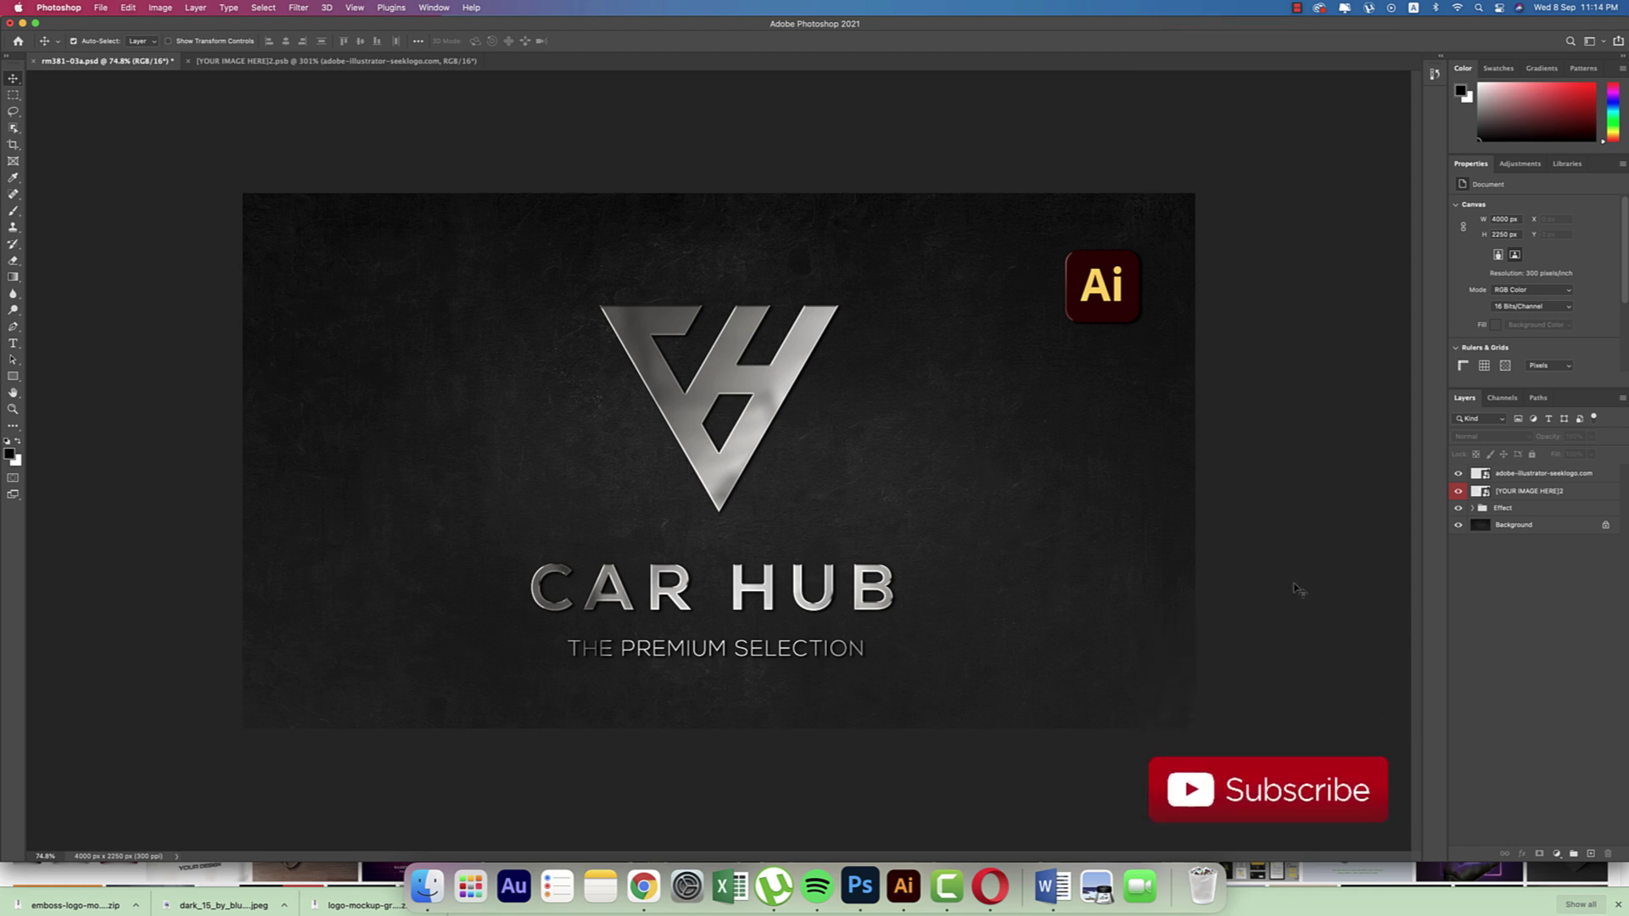
- Create a new 2000 × 2000 px RGB Color Illustrator document named 'ch logo'
click(904, 886)
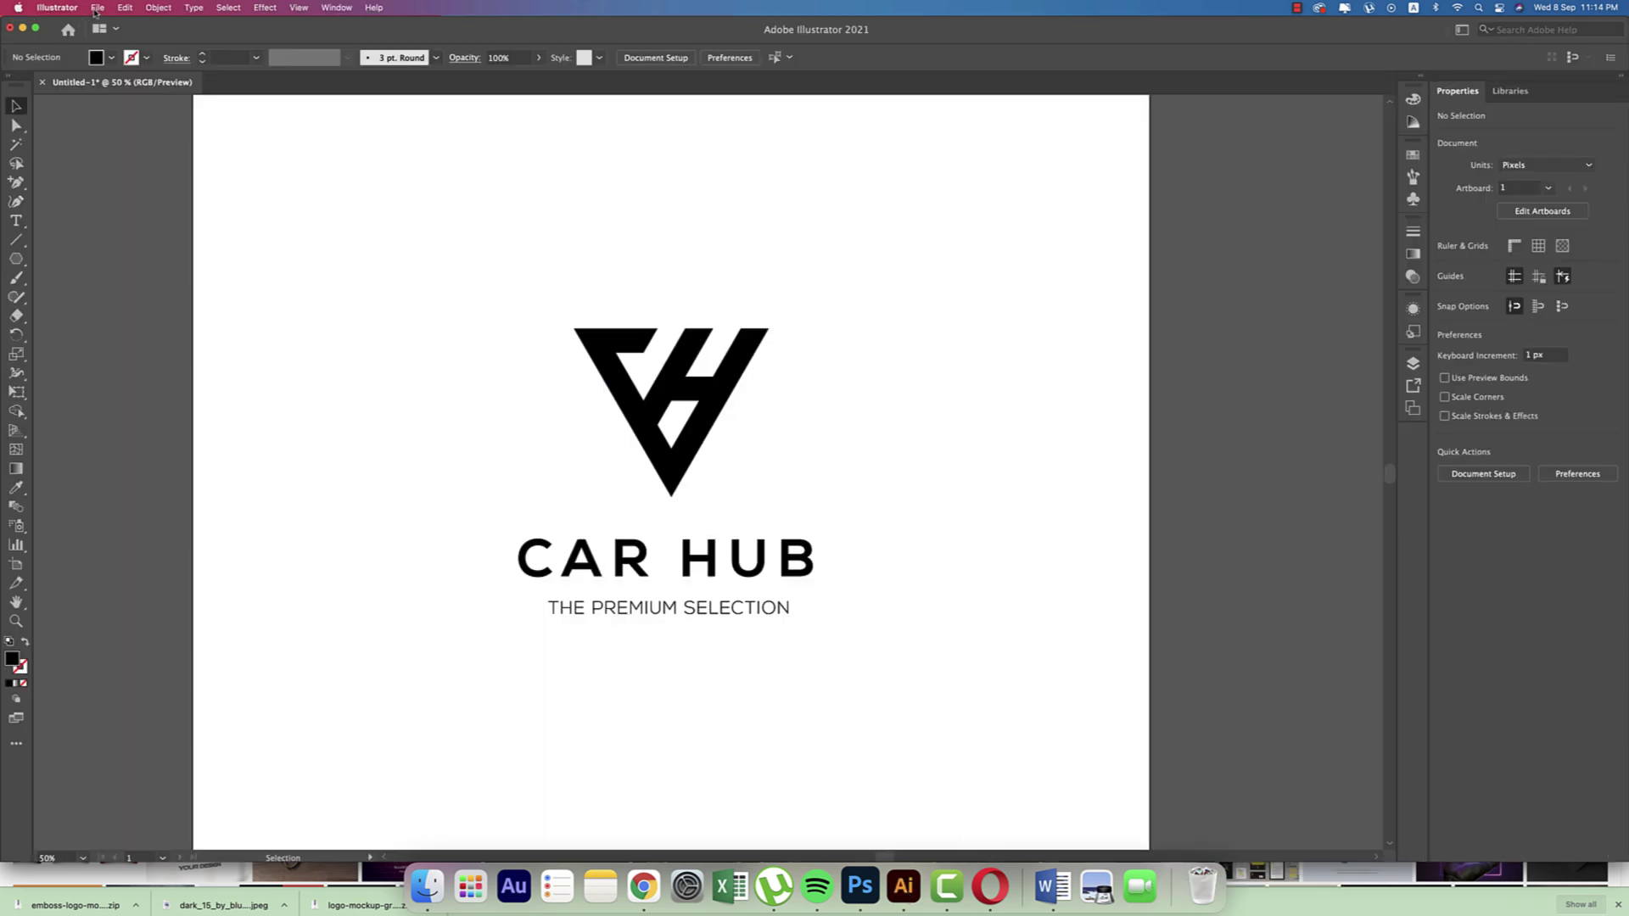
click(96, 9)
click(152, 38)
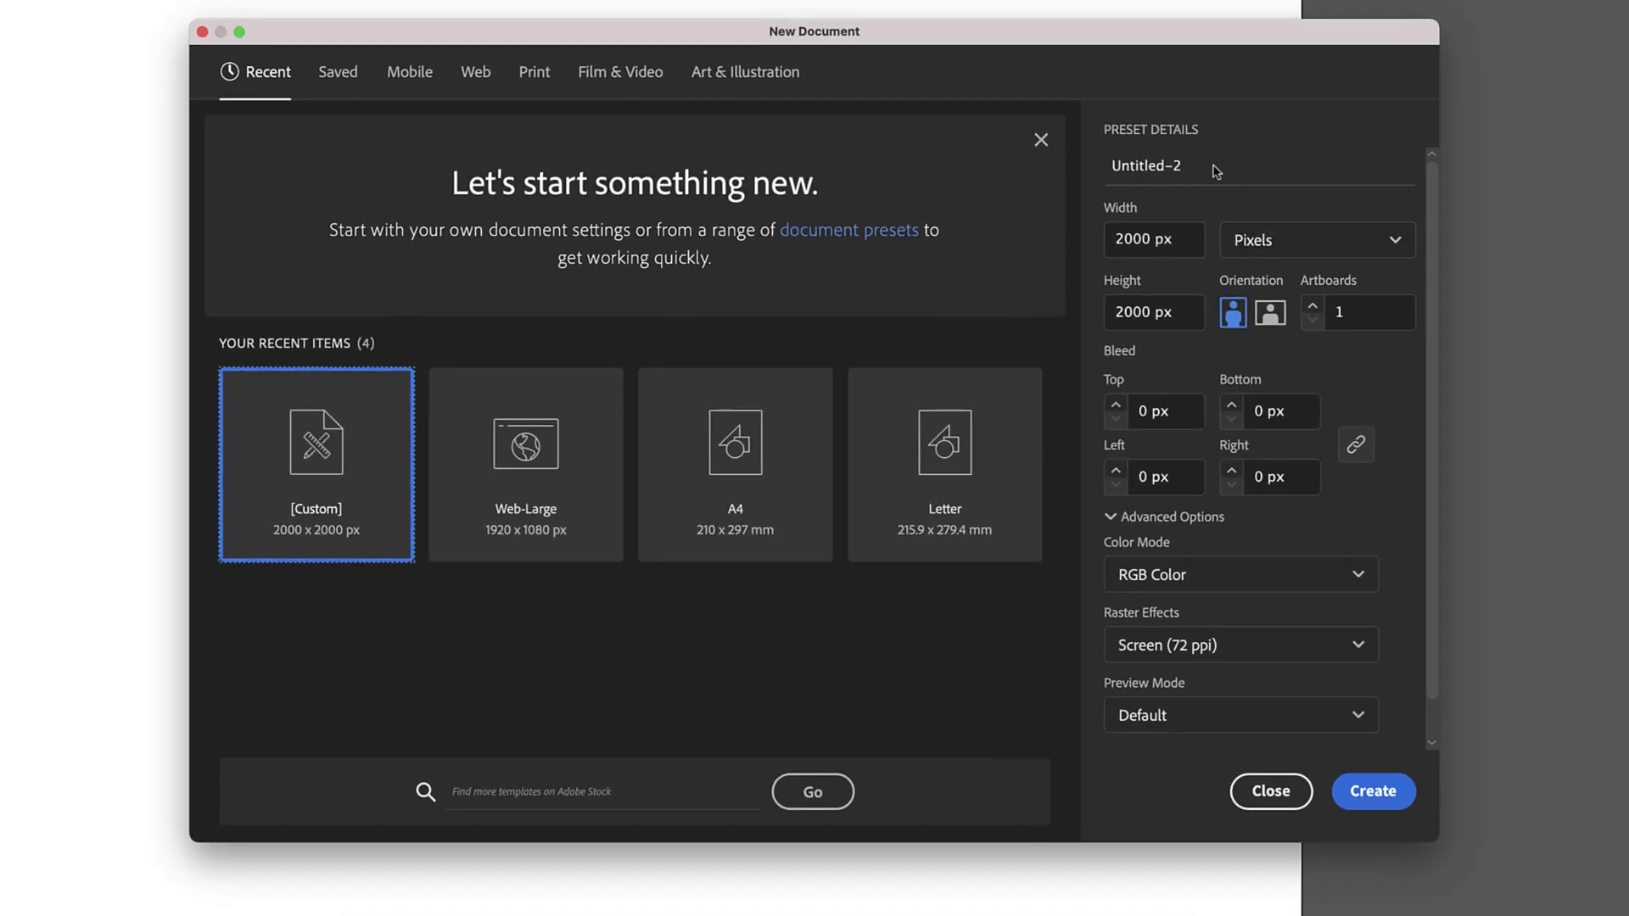
drag(1092, 259, 994, 255)
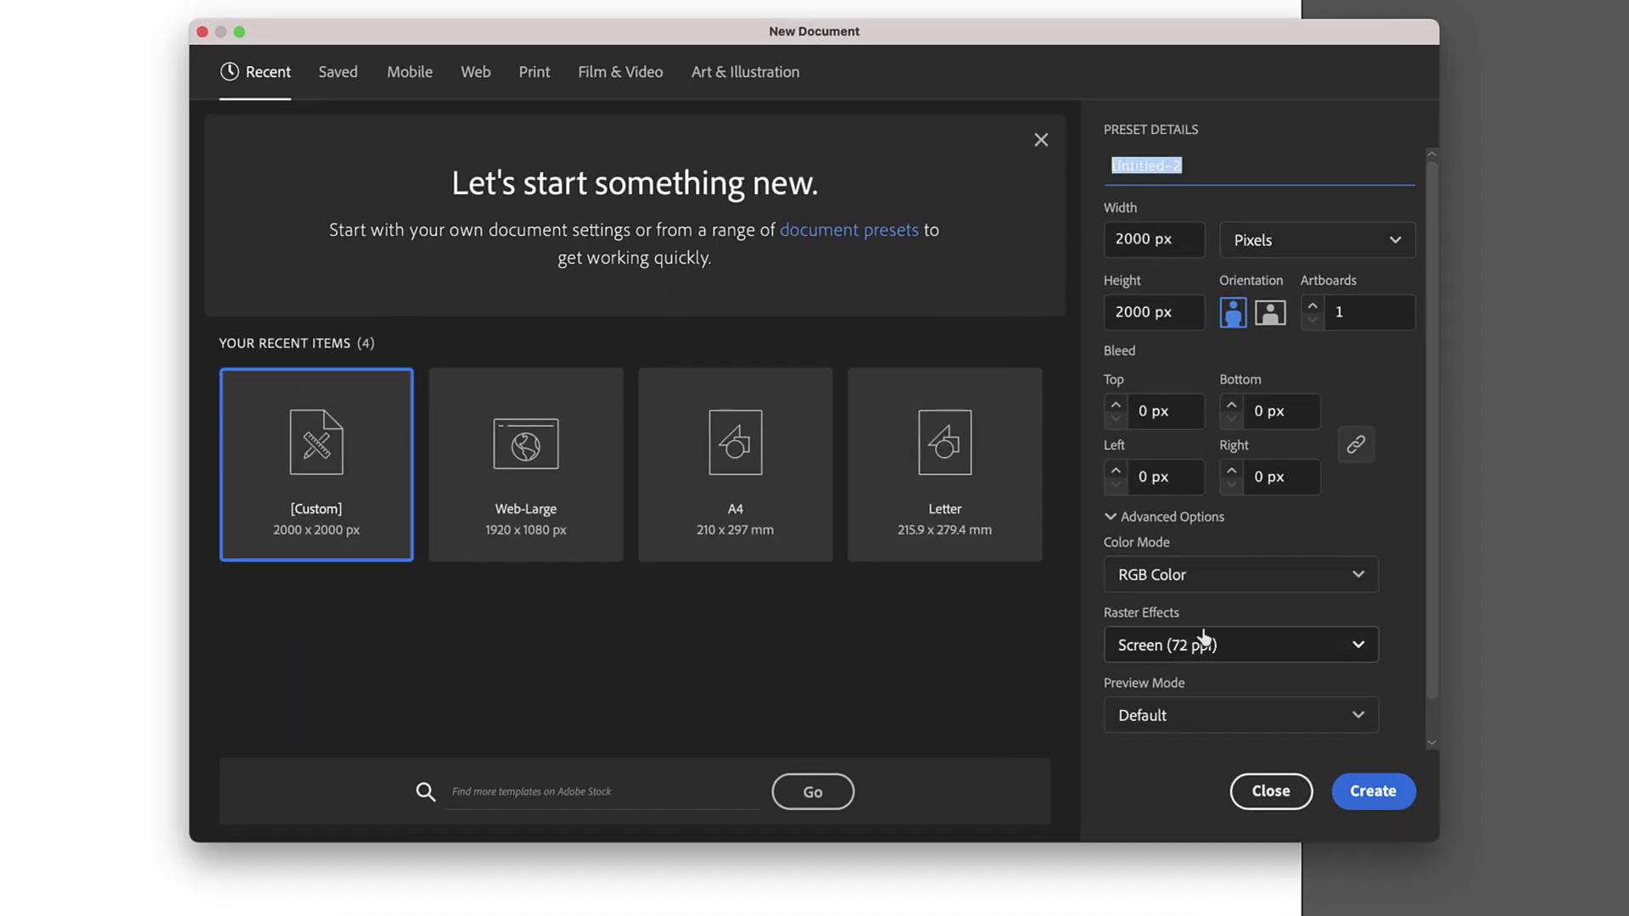
text(ch logo)
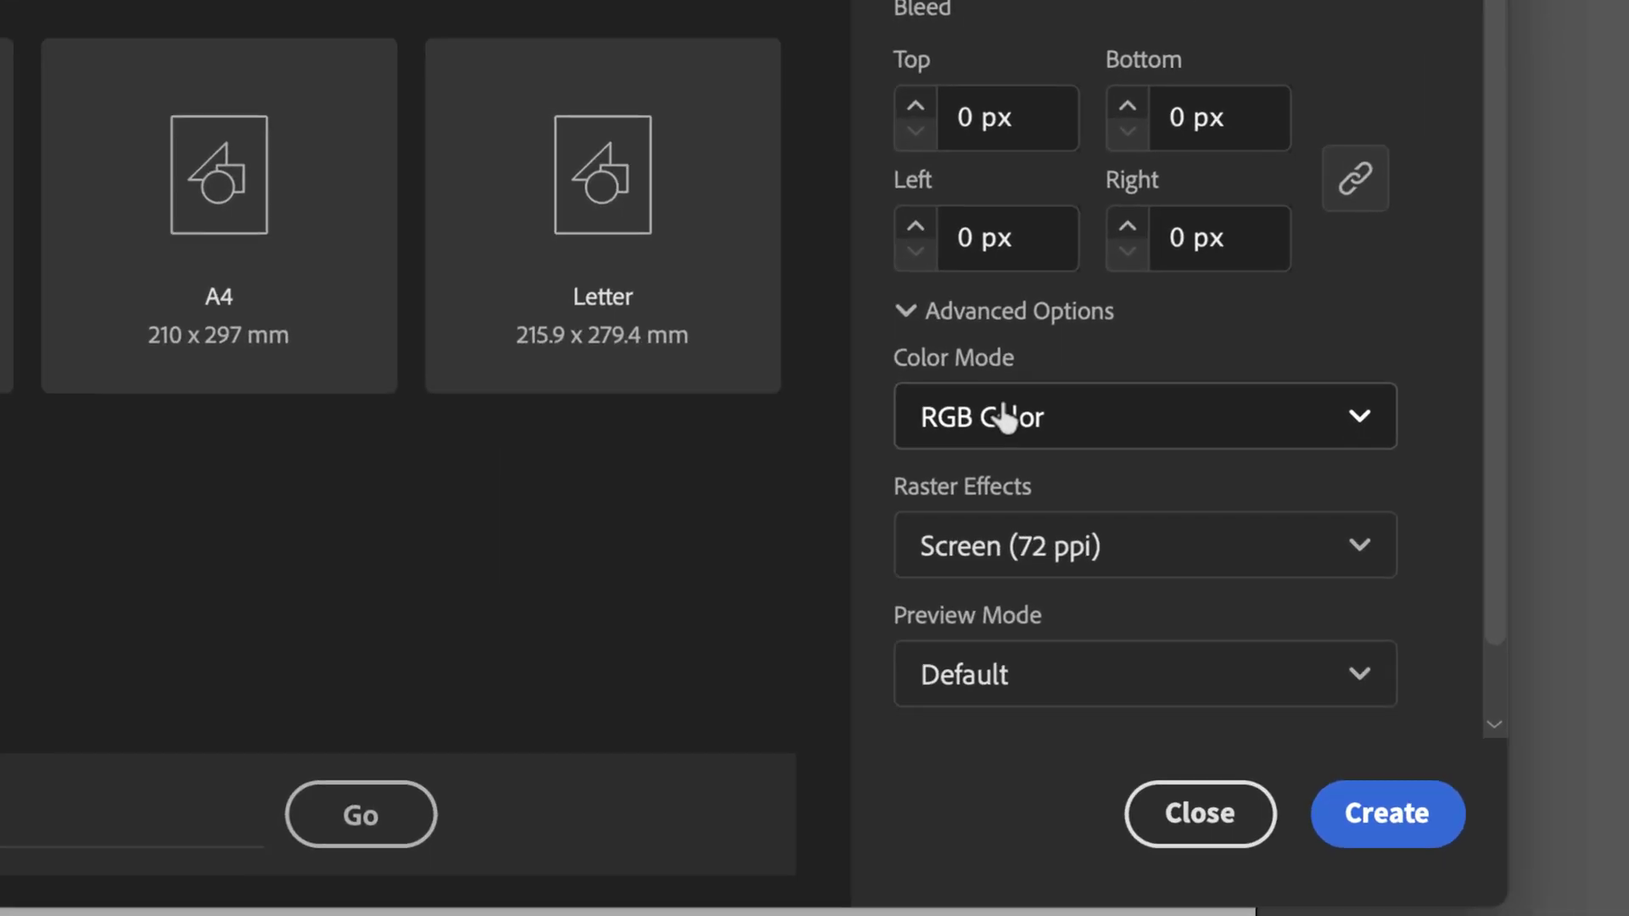
click(1165, 576)
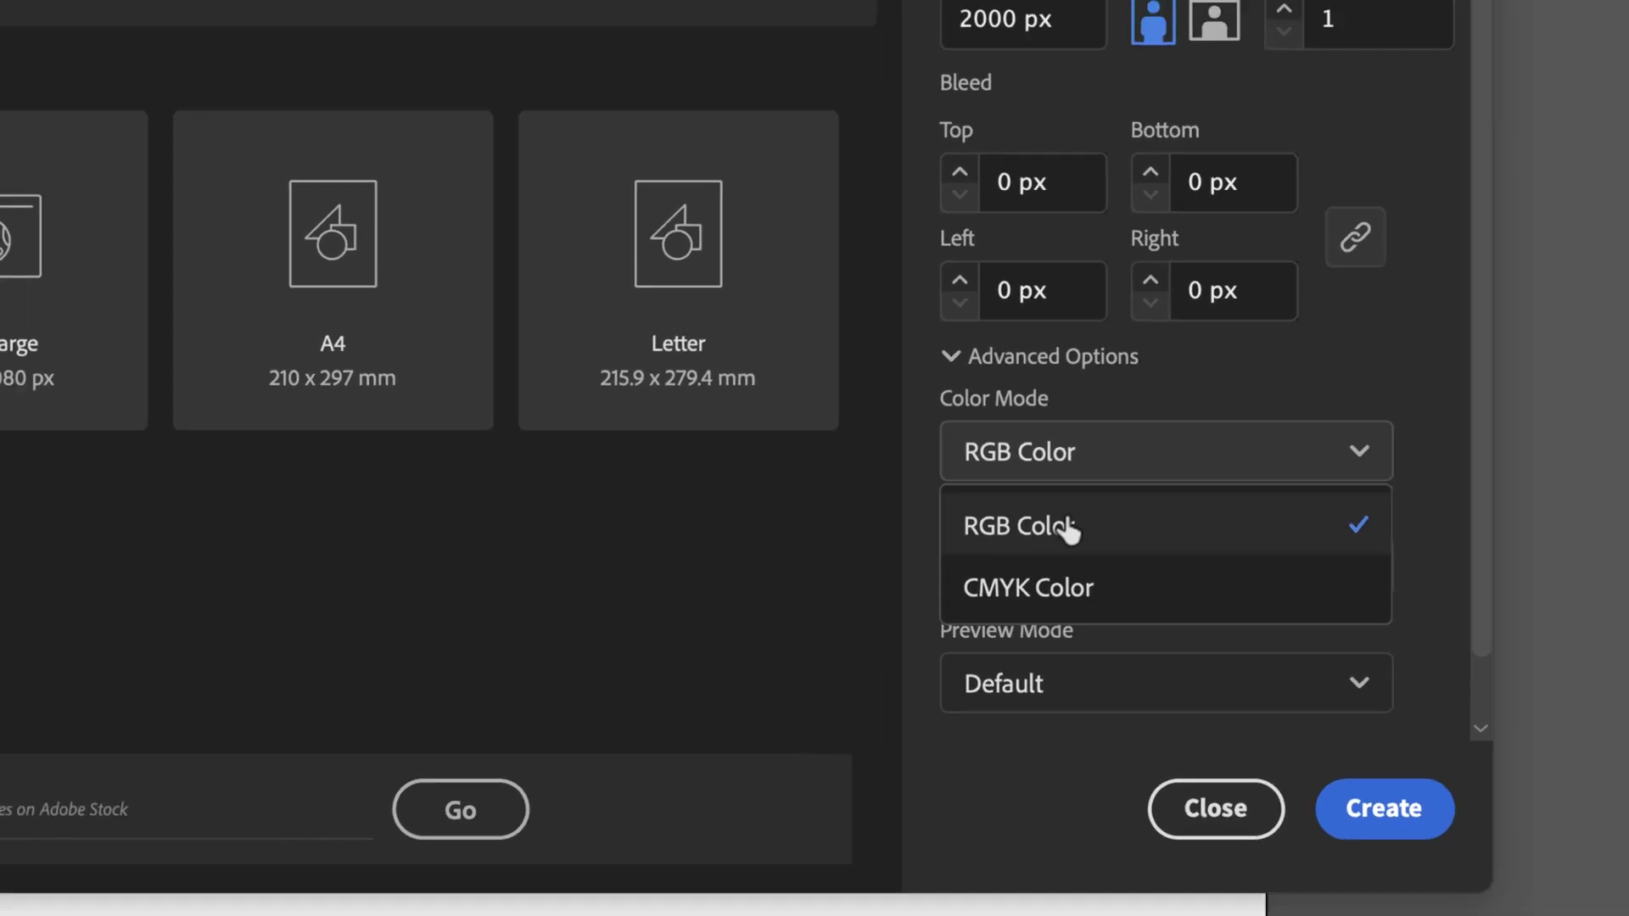
click(1031, 499)
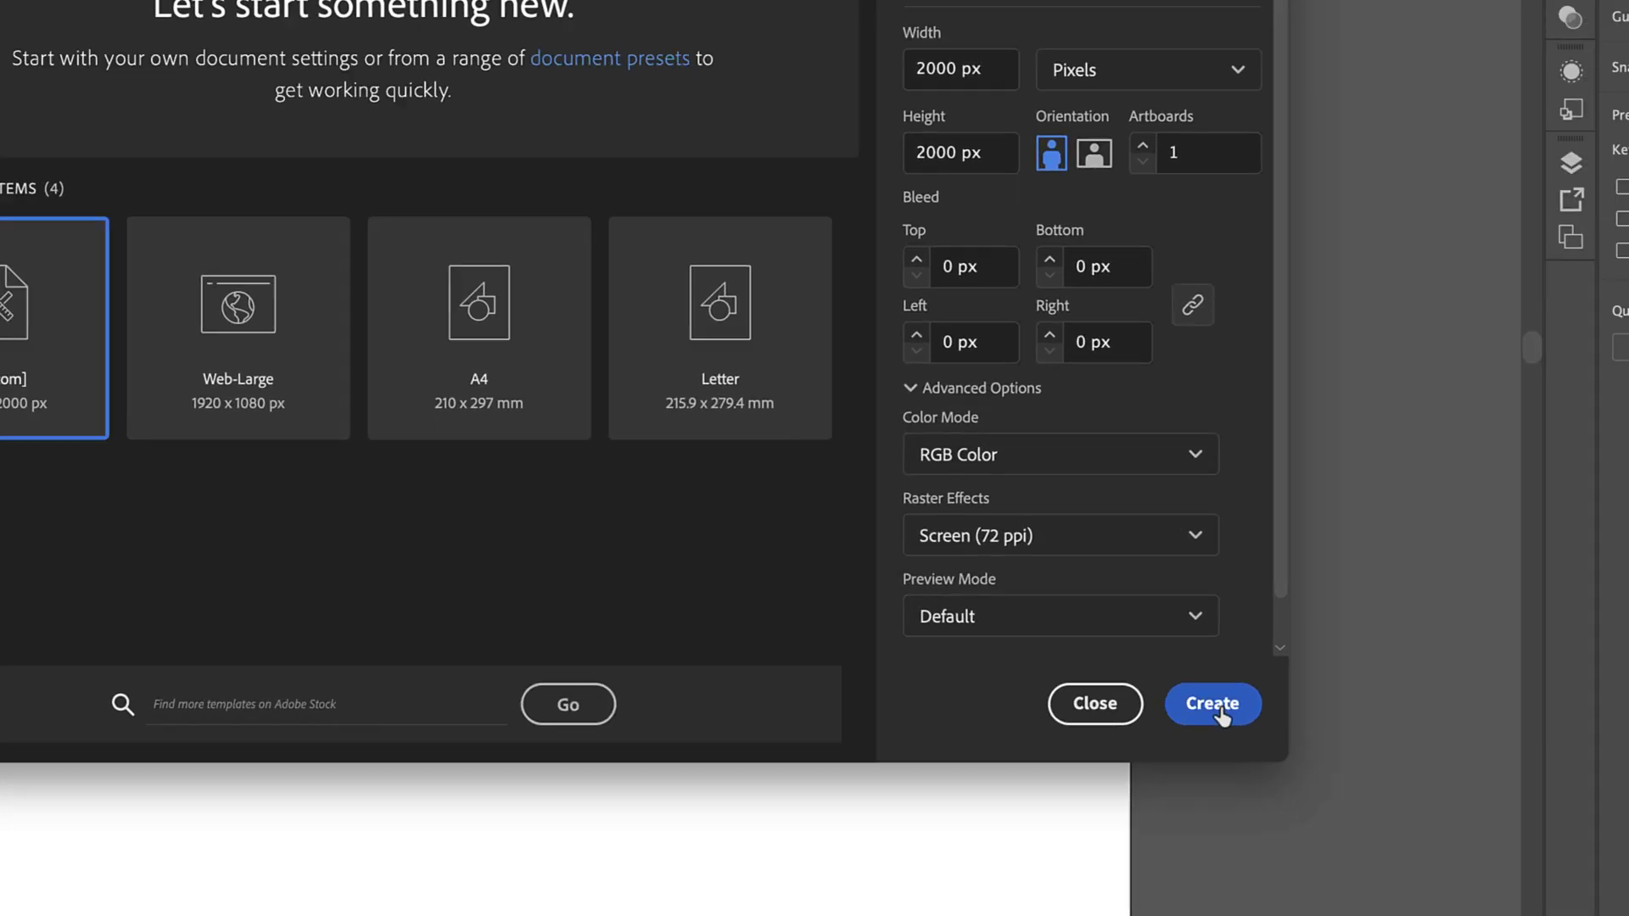
click(1220, 711)
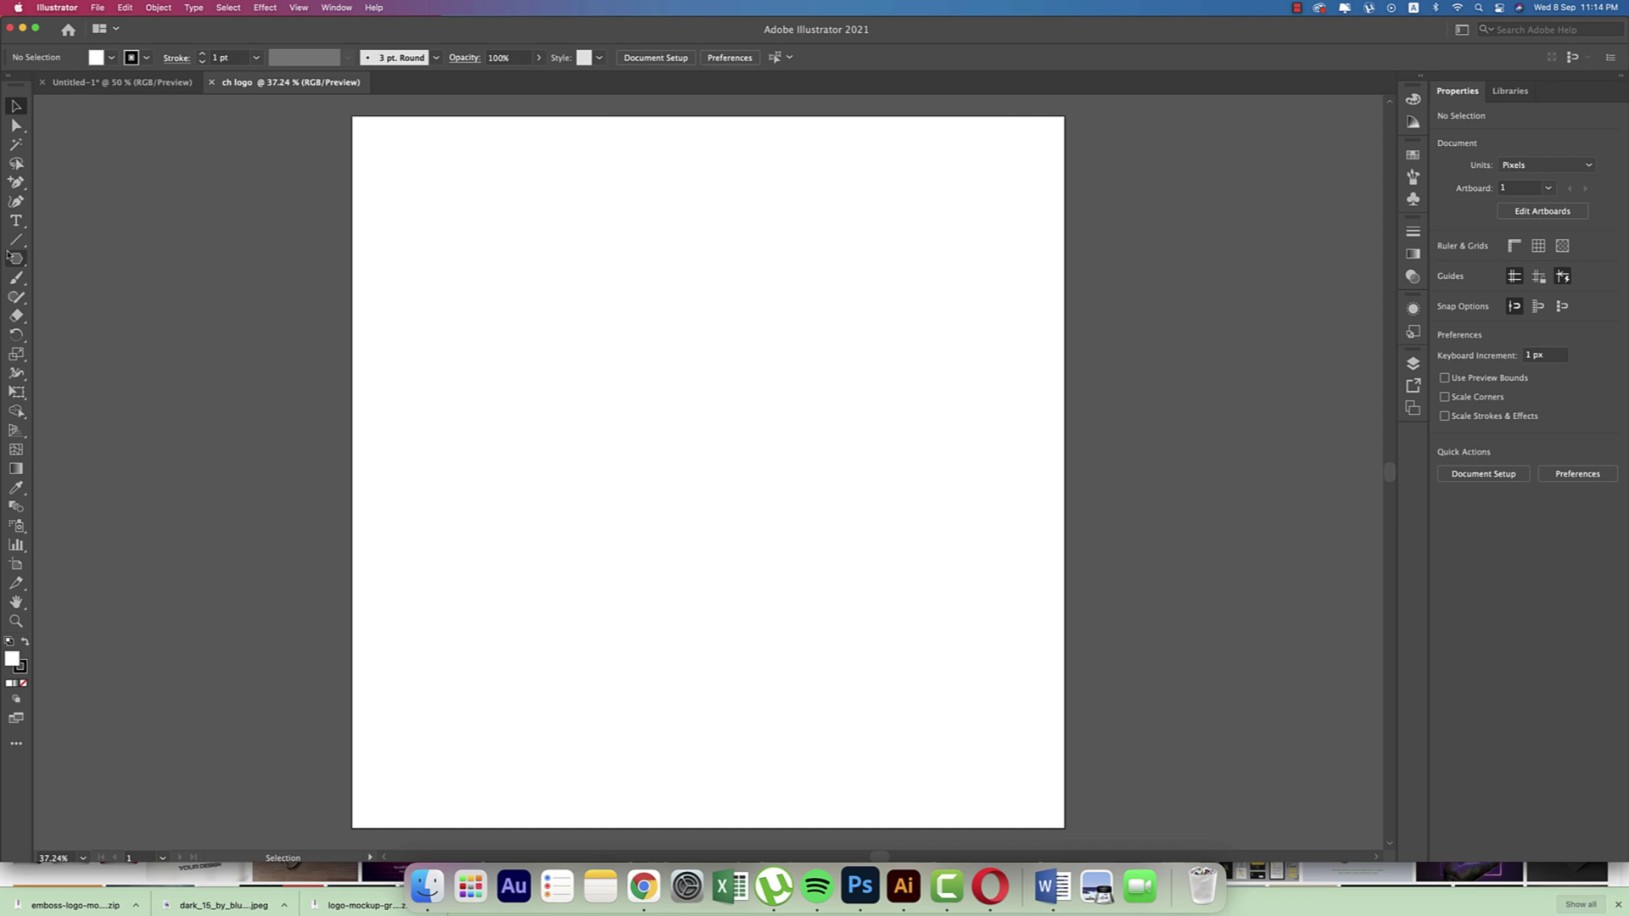
- Draw a 3-sided polygon triangle, 86.6025 × 75 px, and set its fill to None
drag(16, 259, 98, 323)
click(668, 282)
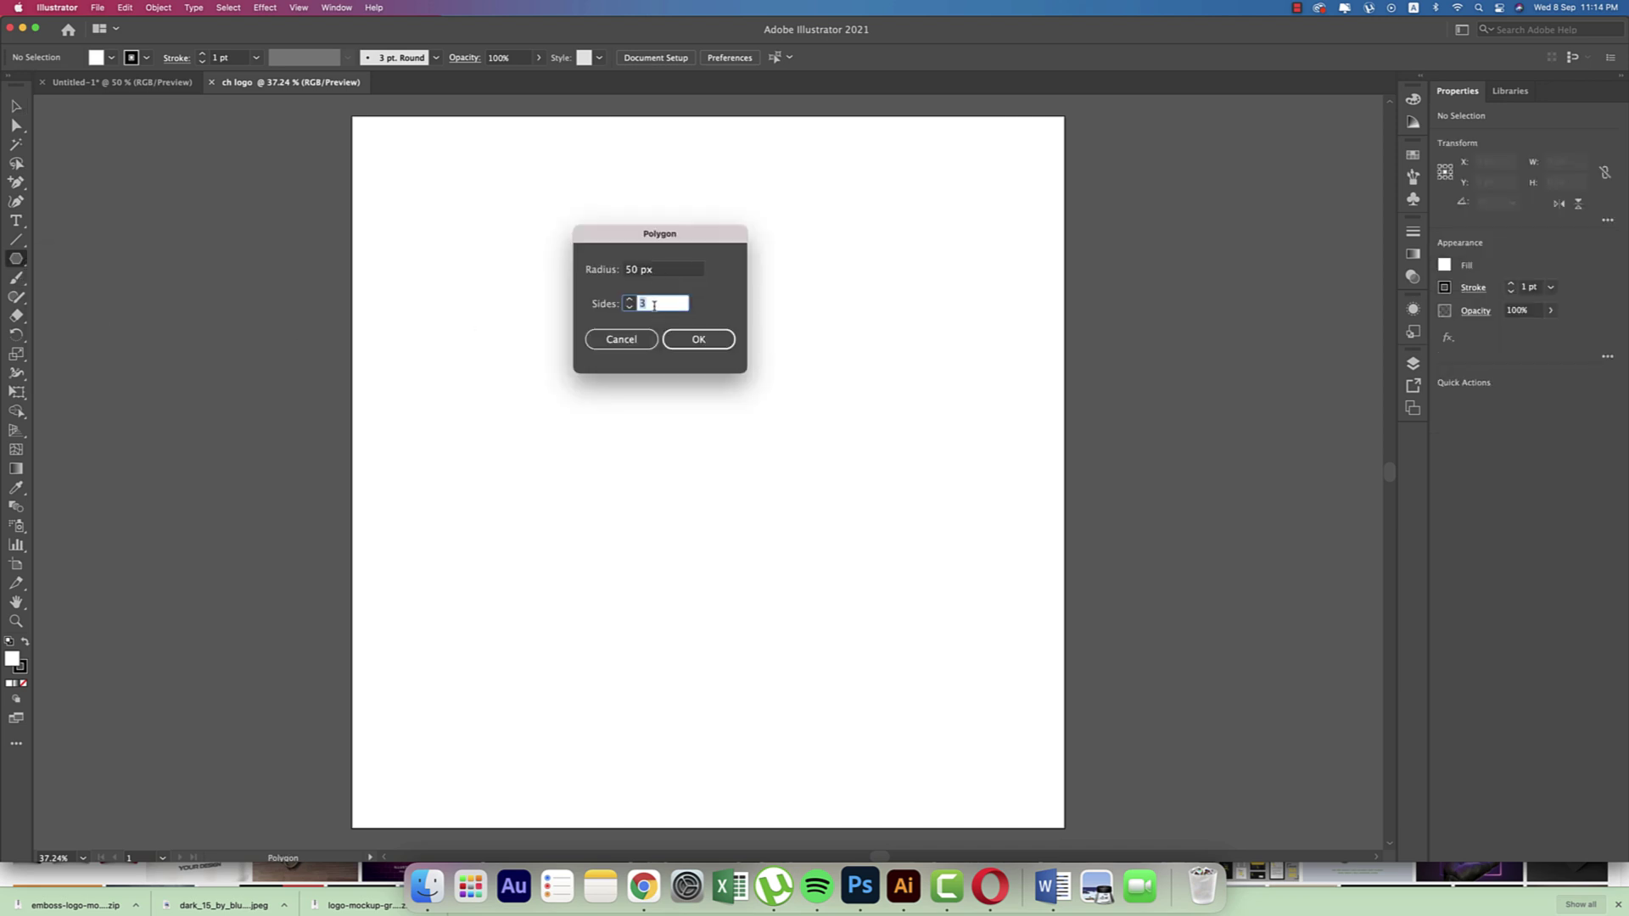
click(699, 340)
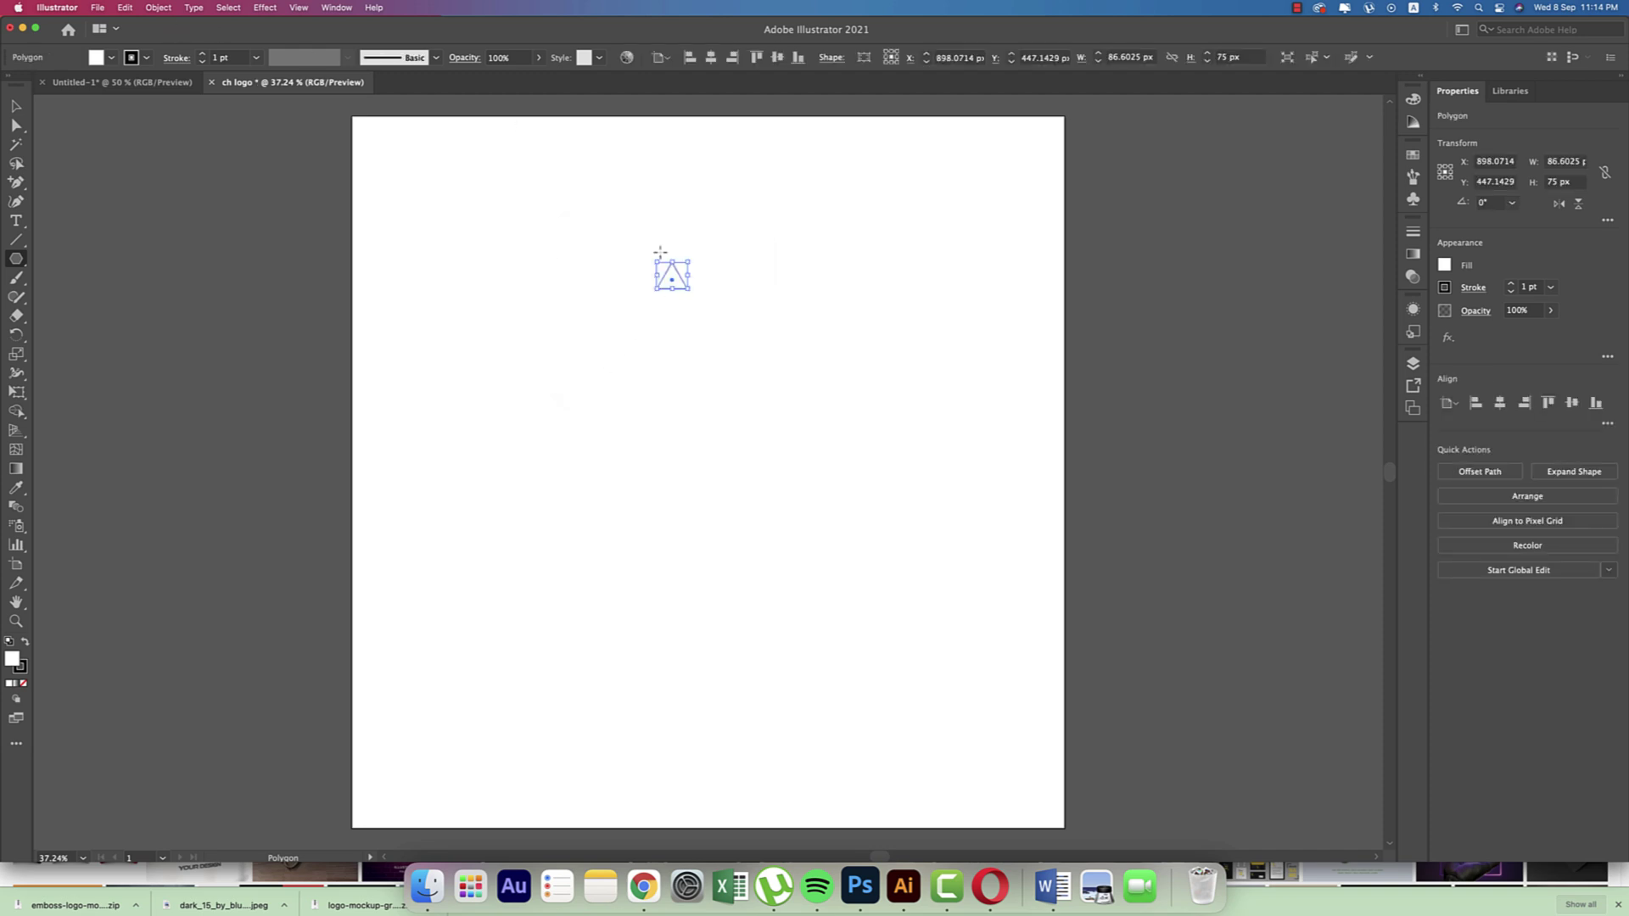
click(111, 58)
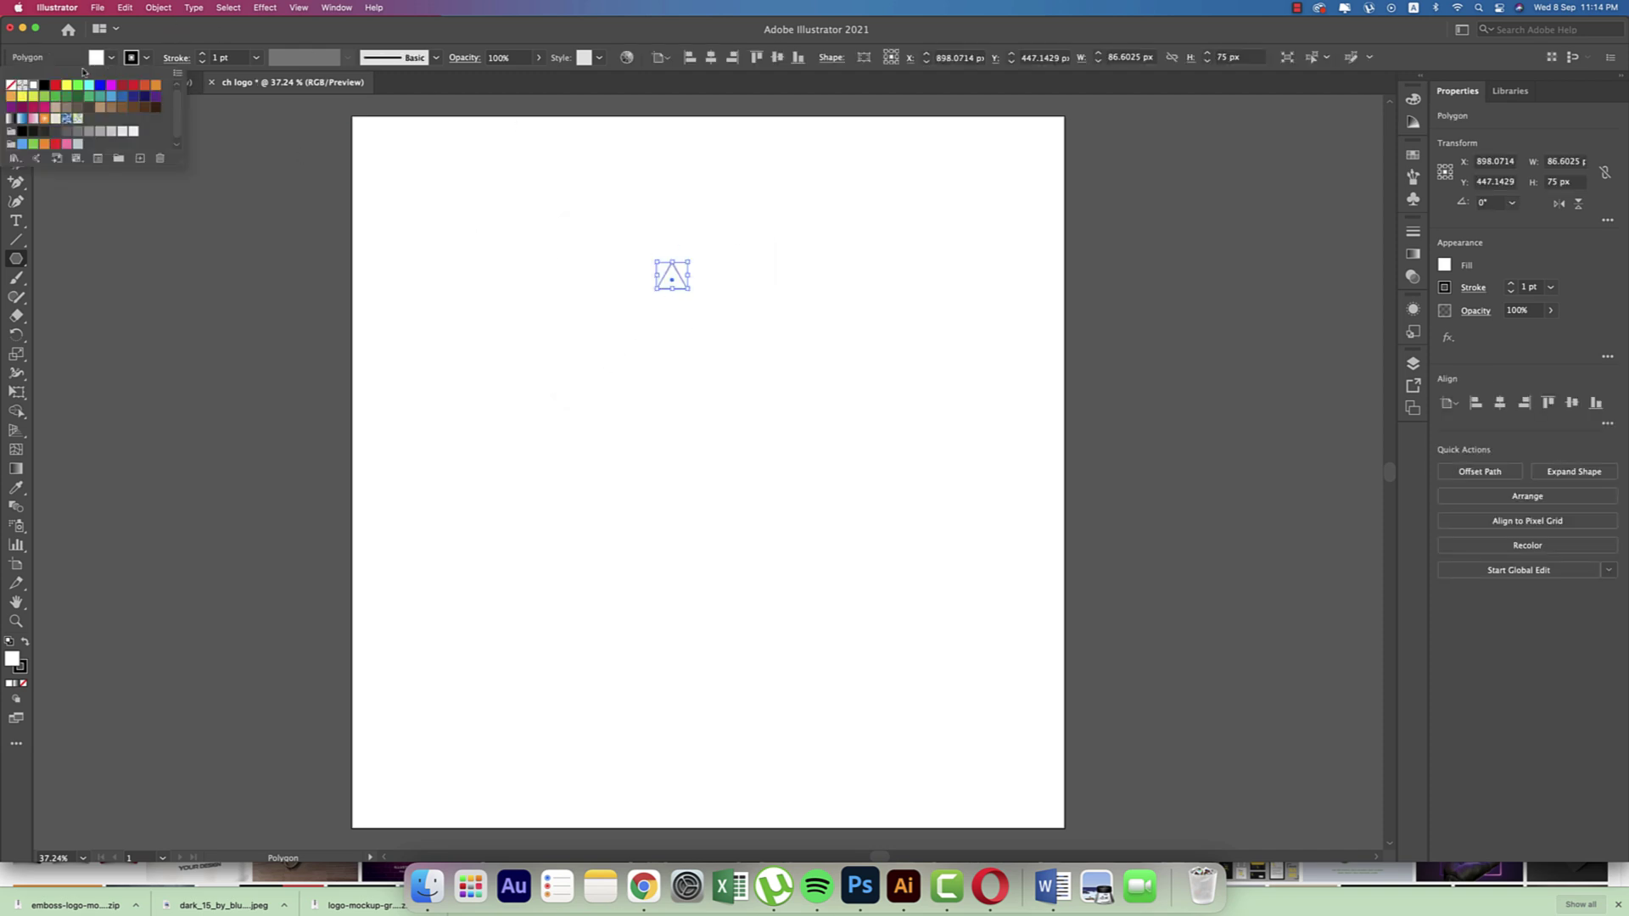
click(12, 91)
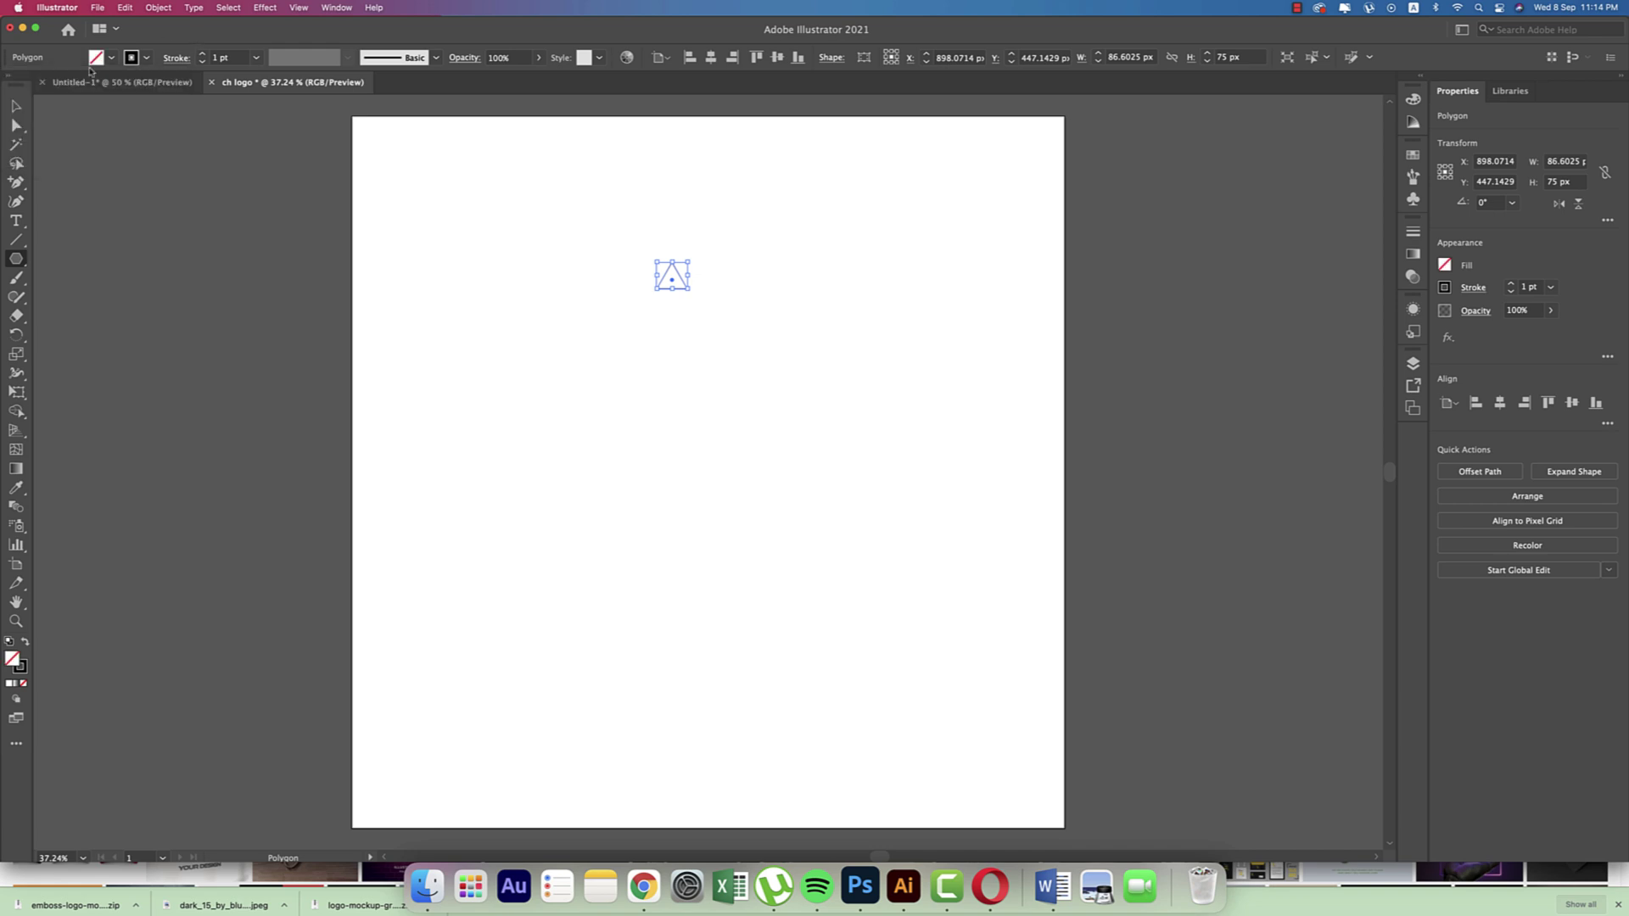
- Move the triangle toward the artboard's upper left and turn off View > Snap to Point
key(v)
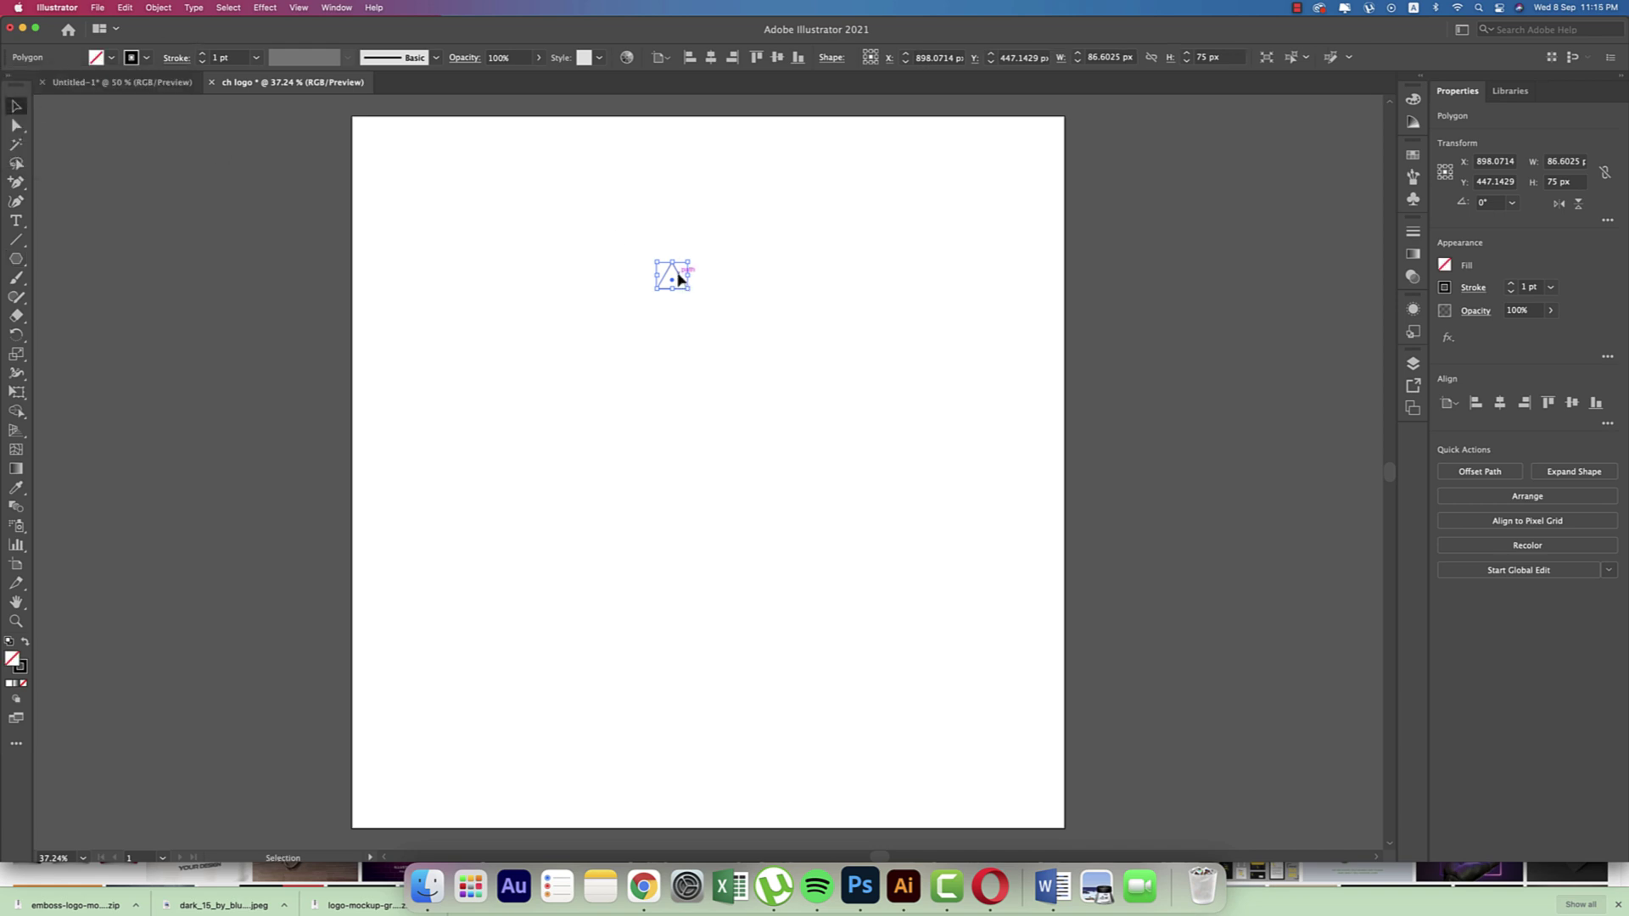
drag(676, 276, 472, 252)
click(1461, 29)
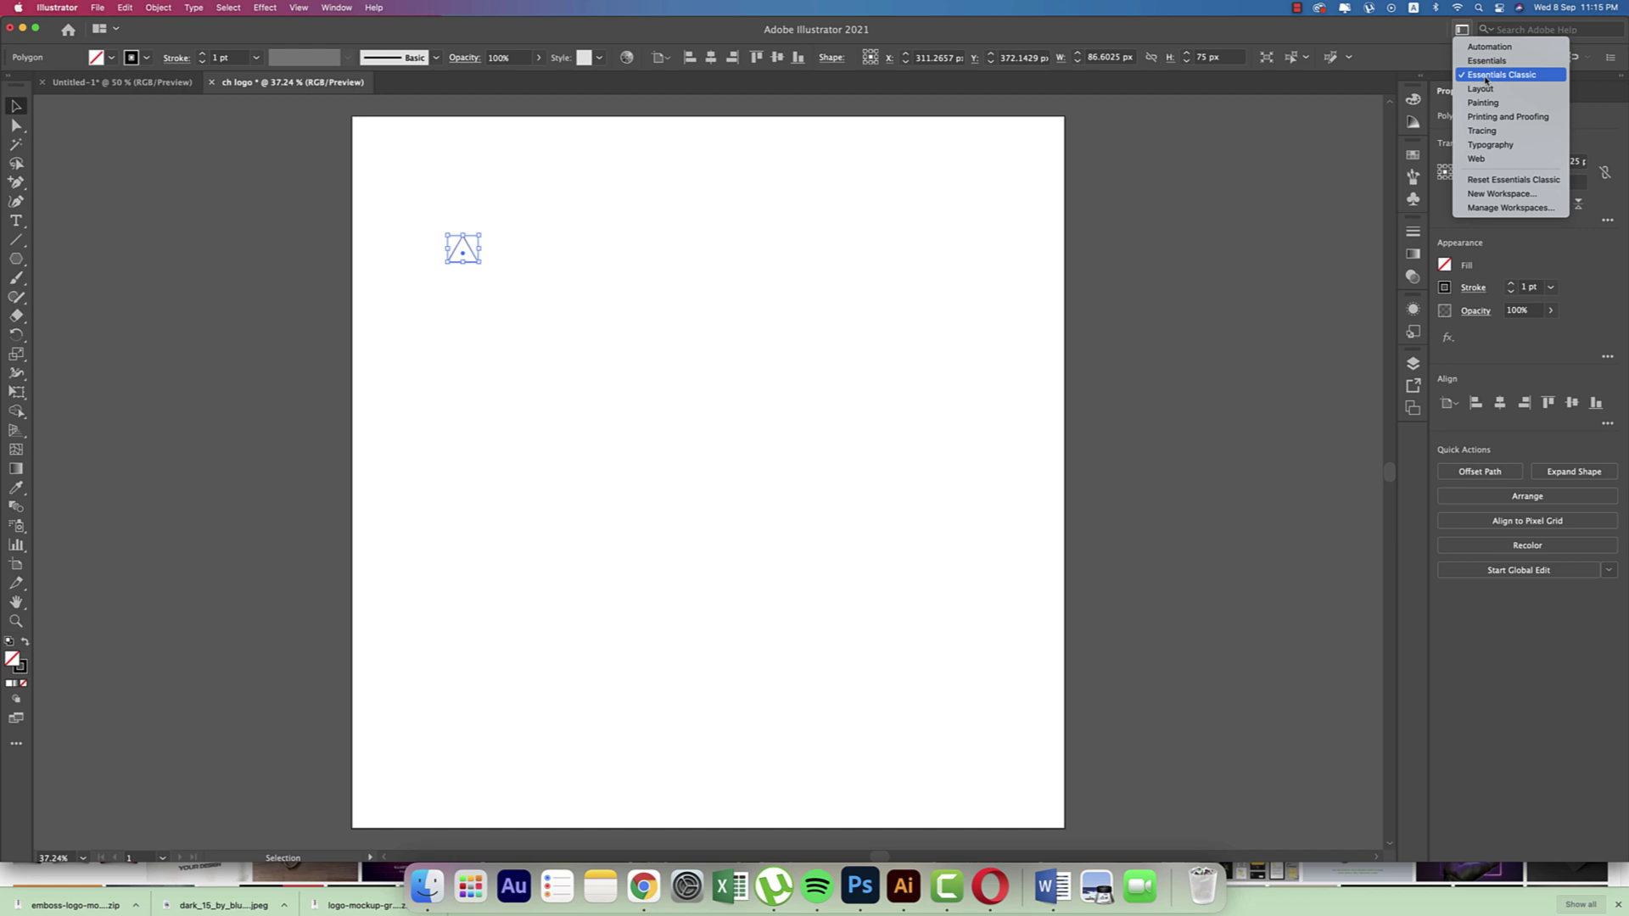
click(288, 8)
click(299, 7)
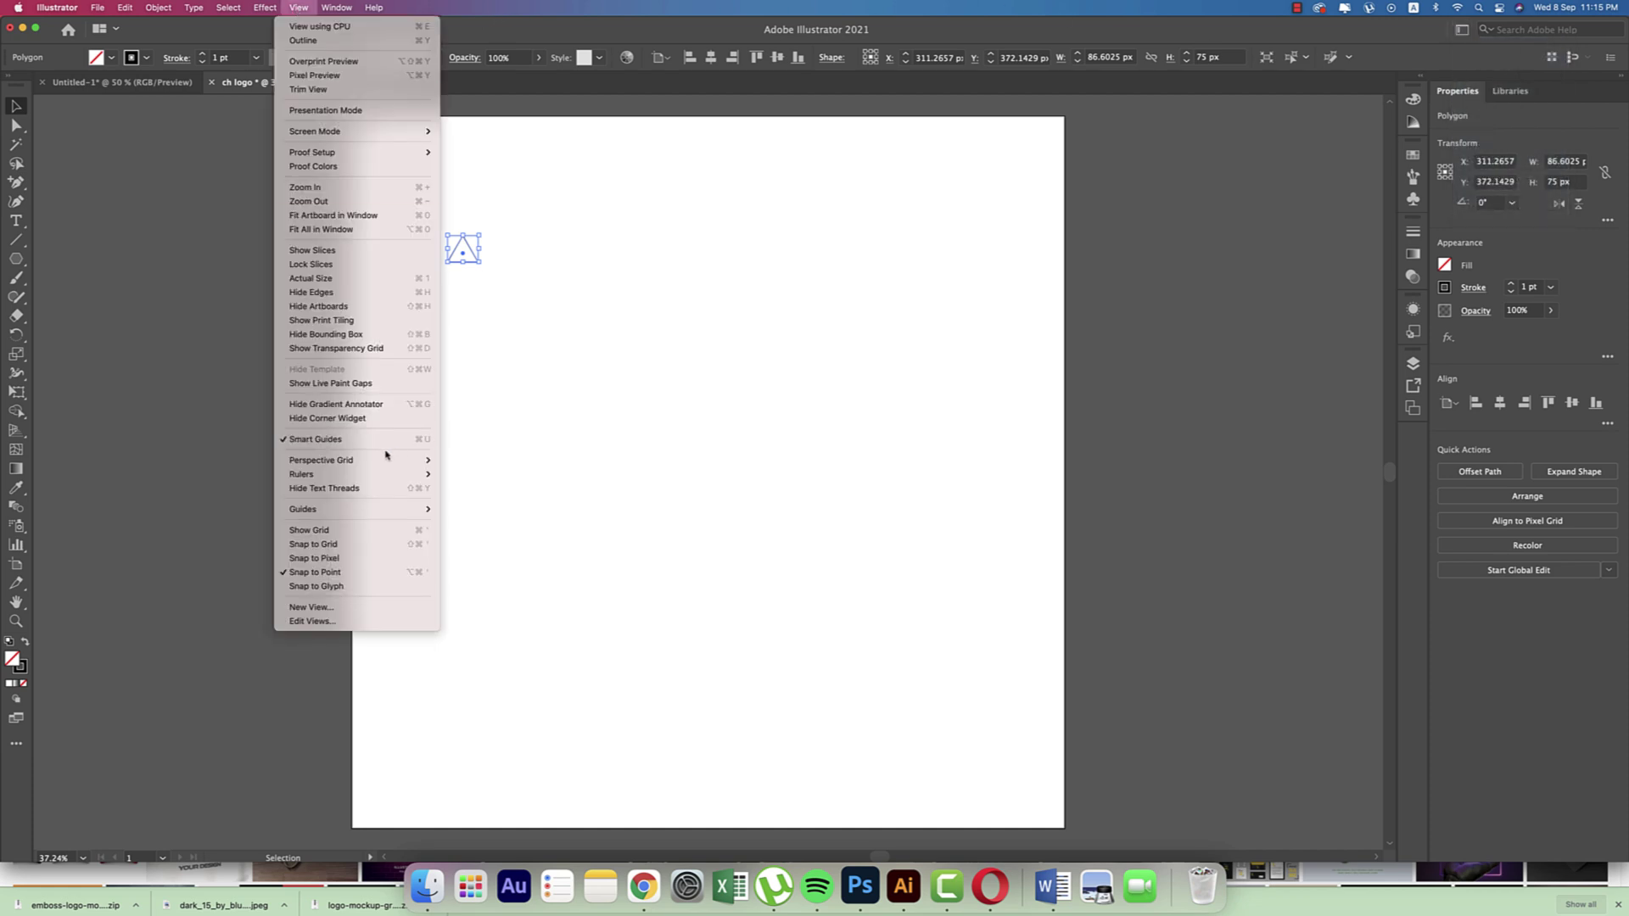
click(331, 575)
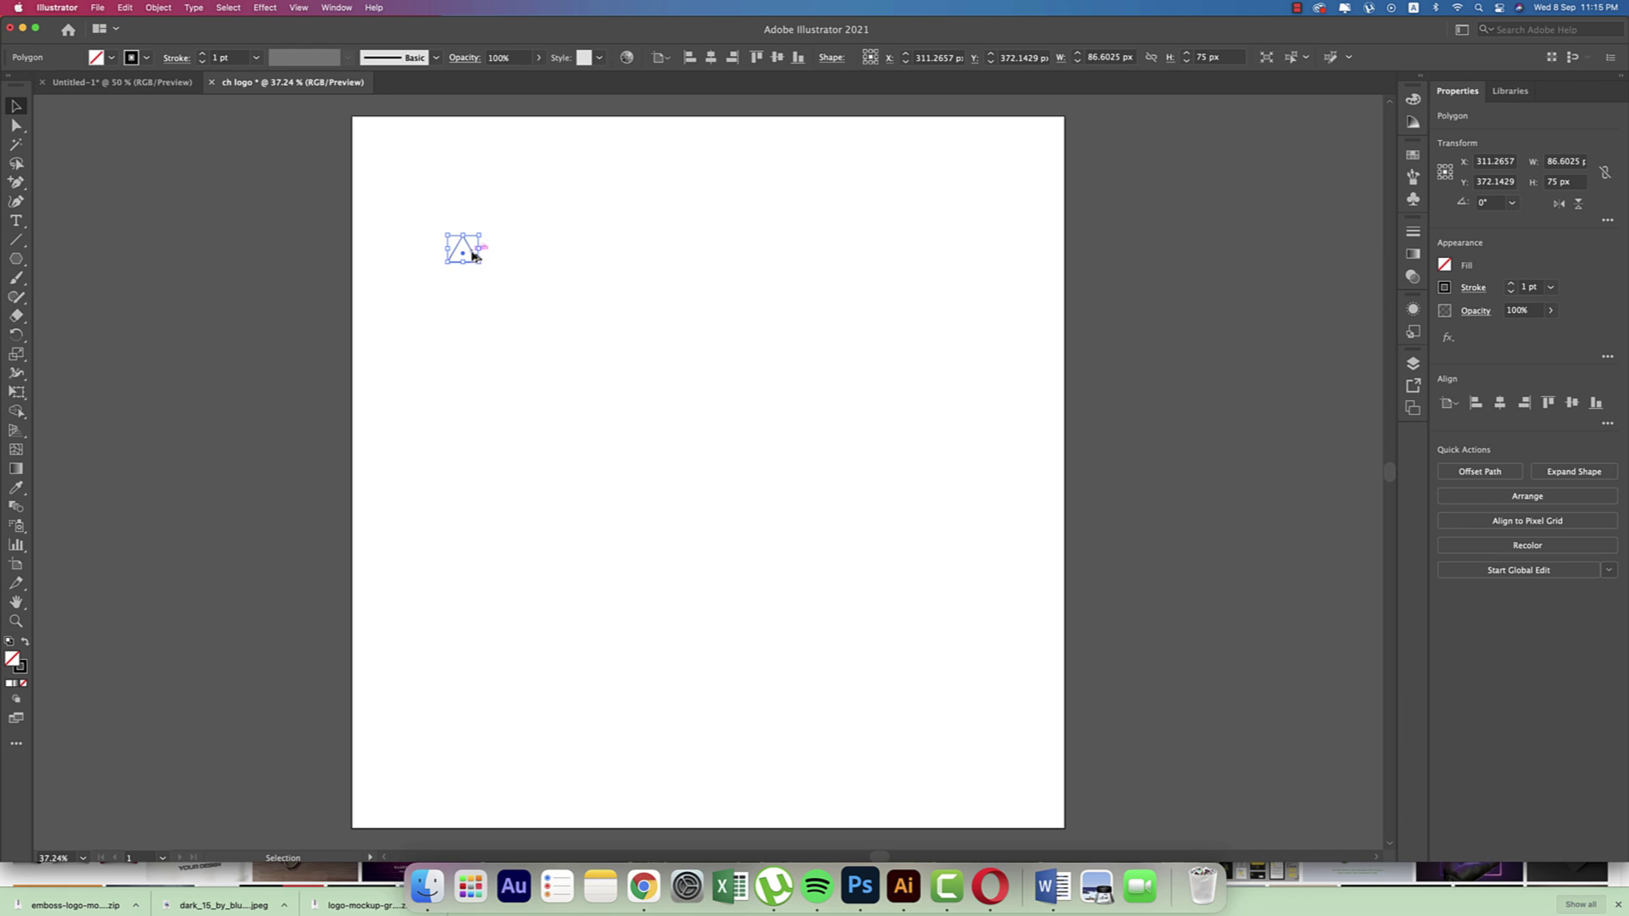
- Copy the triangle to its right and repeat with Cmd+D into a row of 16 triangles
drag(472, 257, 505, 258)
key(super+d)
key(super+d)
key(super+d)
key(super+d)
key(super+d)
key(super+d)
key(super+d)
key(super+d)
key(super+d)
key(super+d)
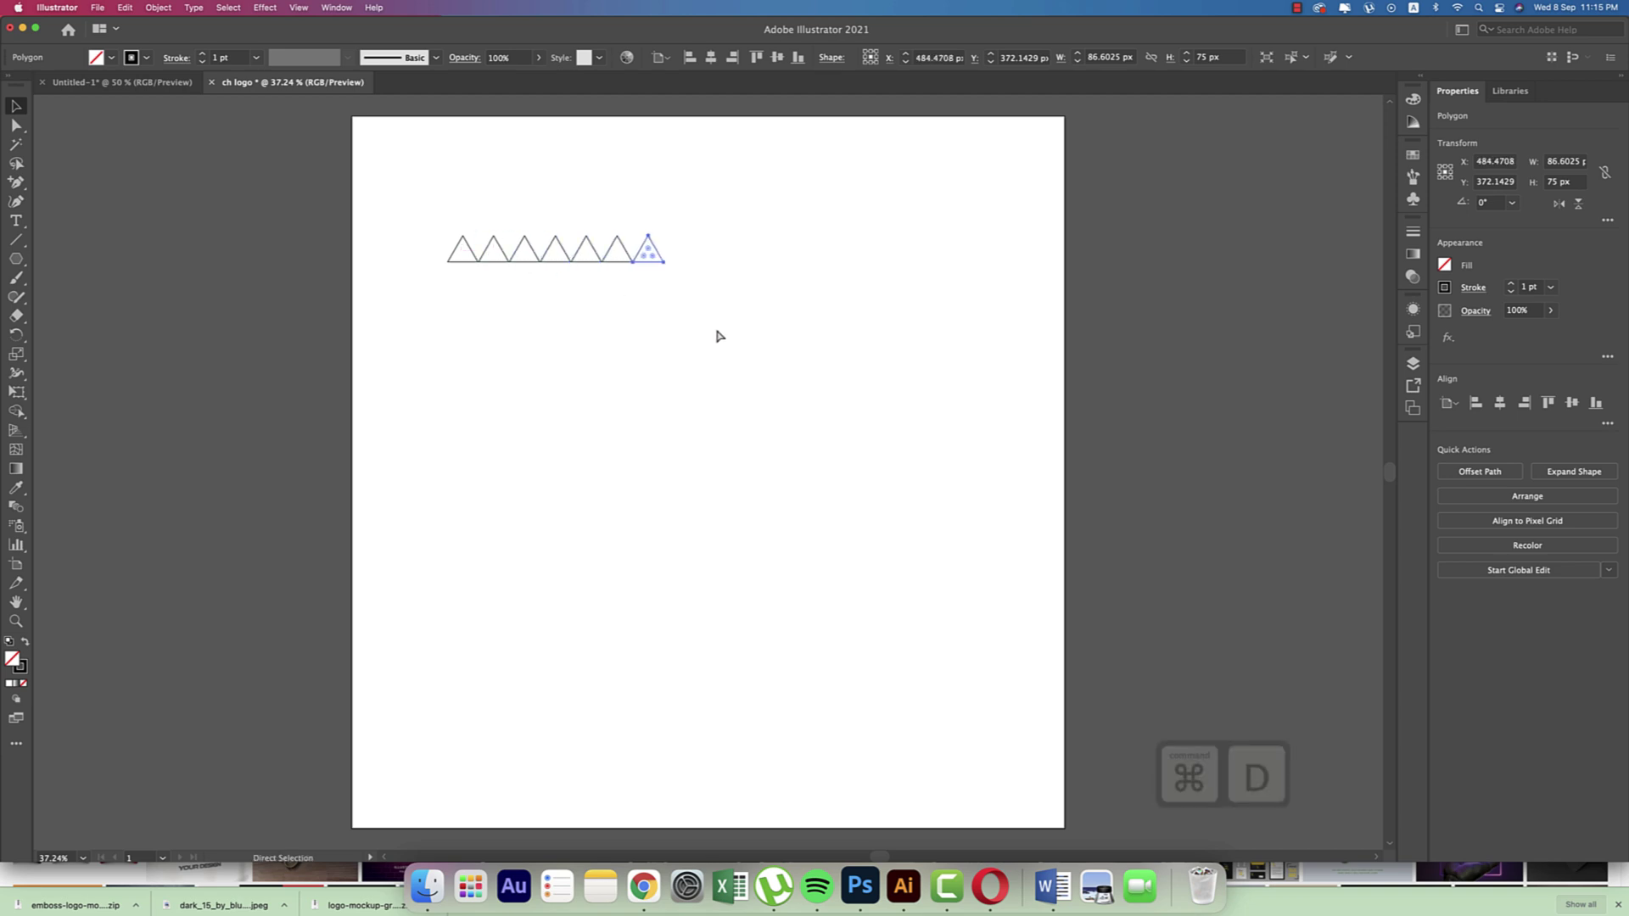
key(super+d)
key(super+d)
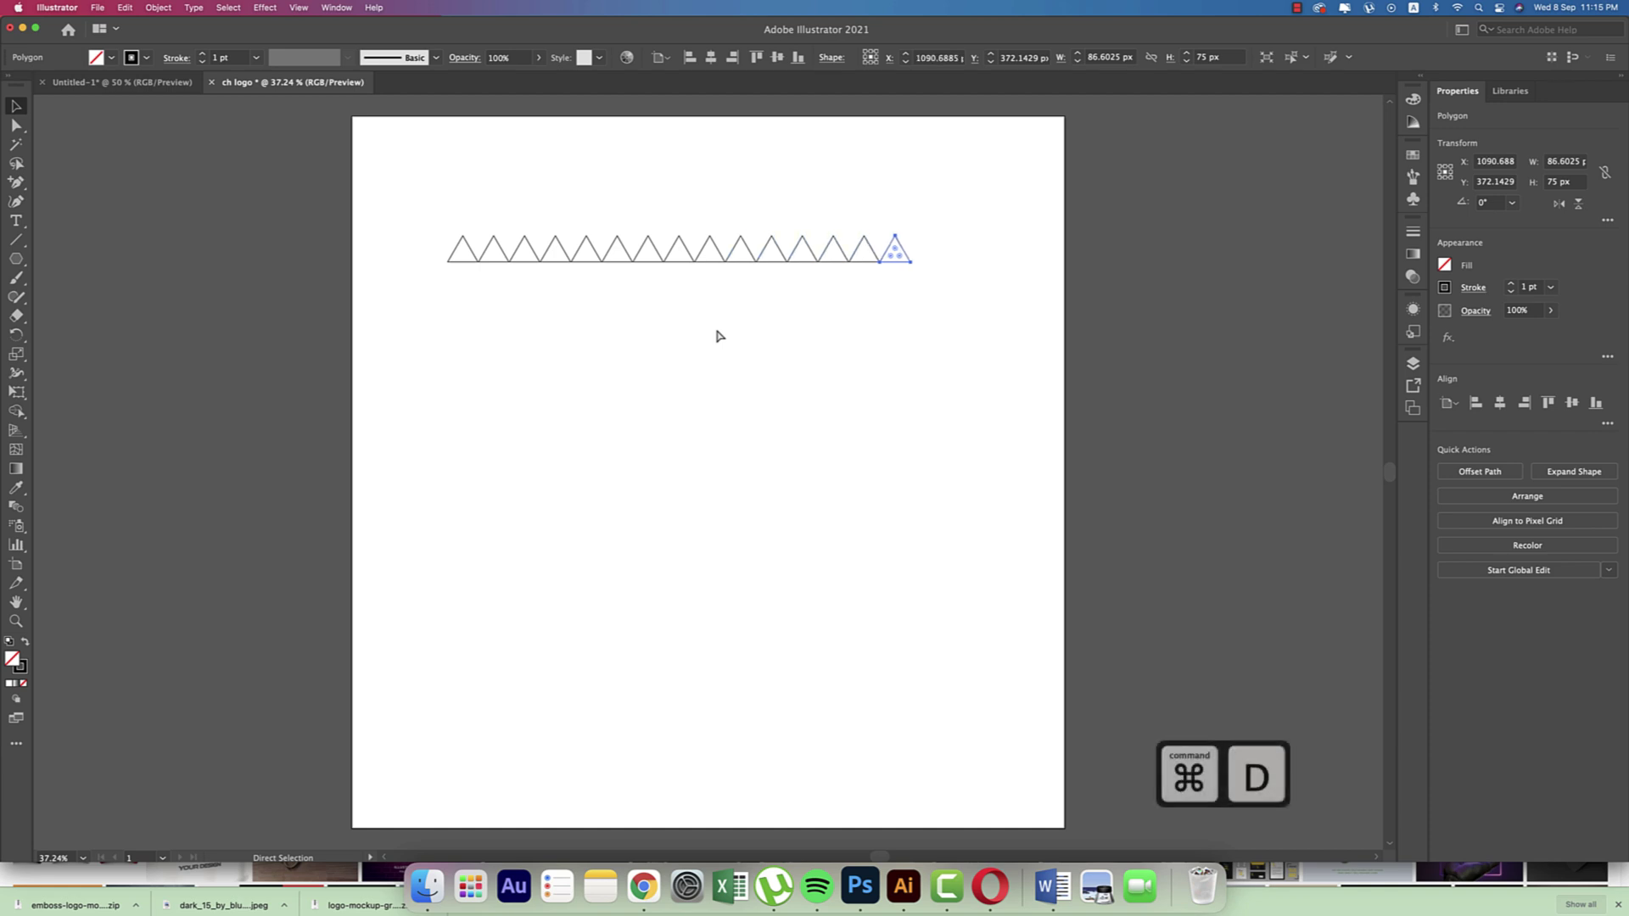
key(super+d)
- Make a half-triangle offset copy of the row and flip it vertically to interlock
click(902, 353)
drag(961, 328, 418, 221)
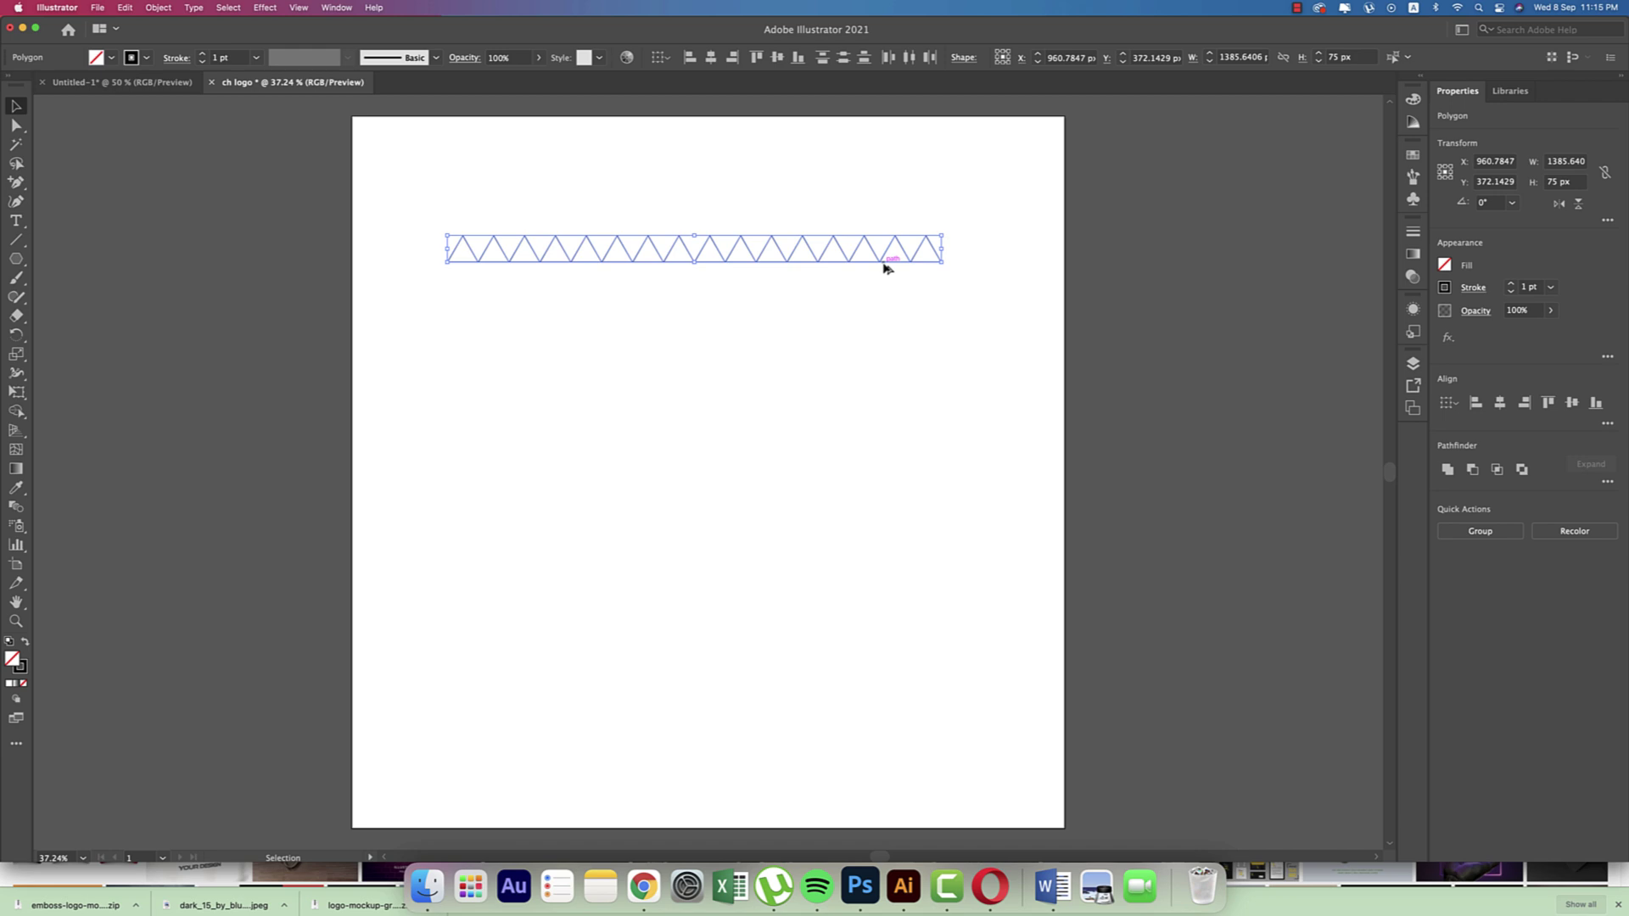
alt+drag(880, 263, 866, 268)
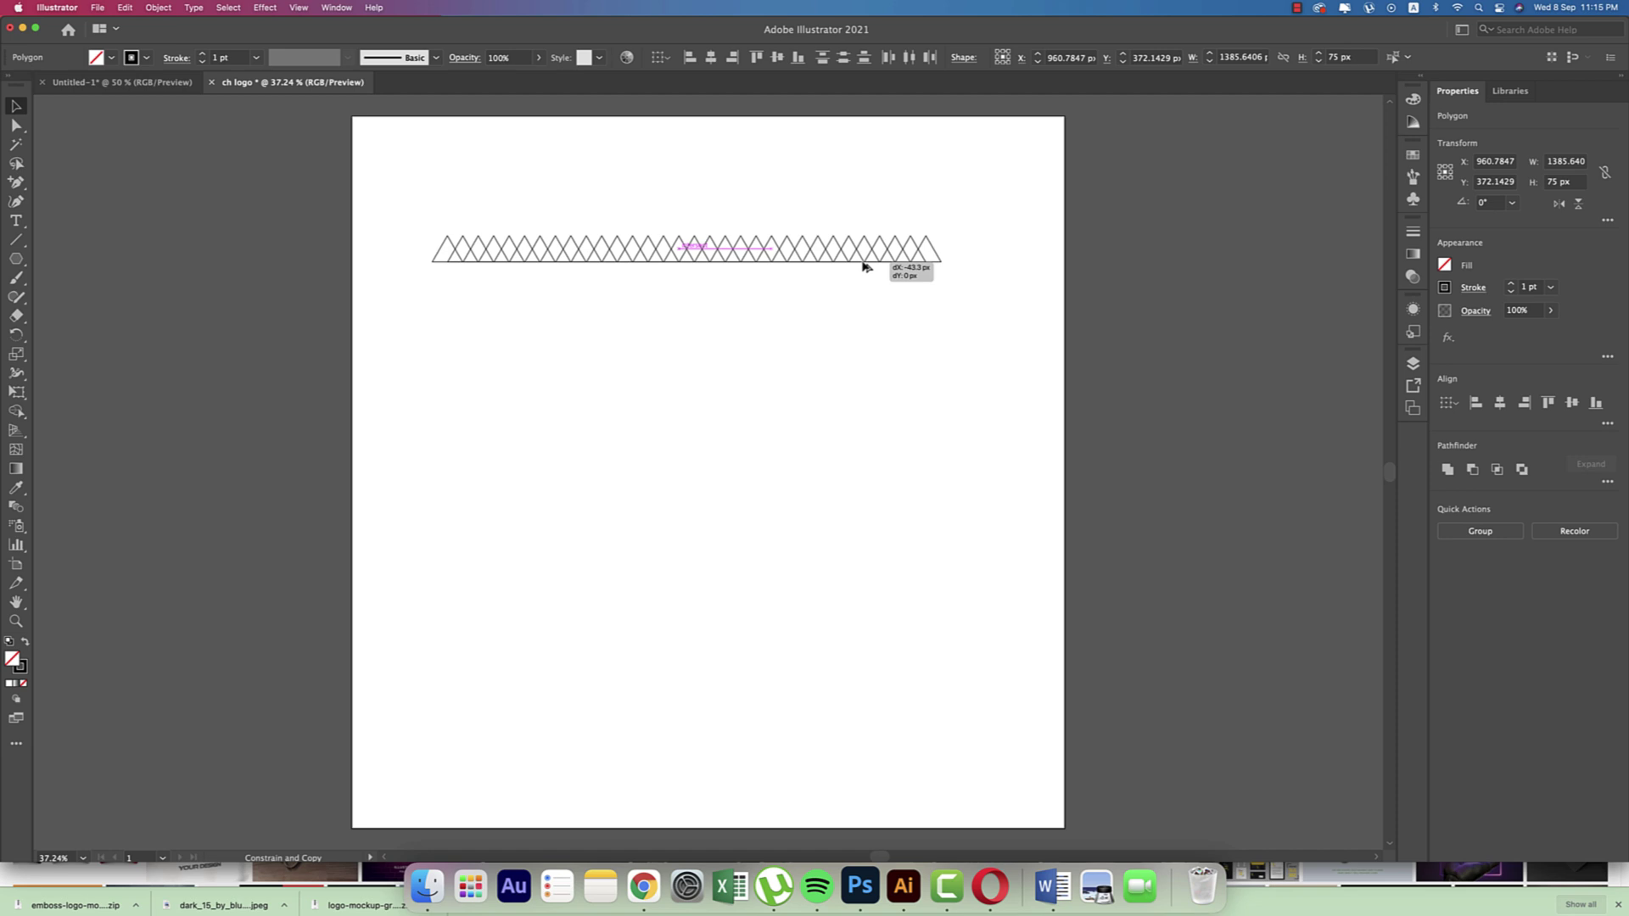
alt+shift+drag(863, 267, 865, 266)
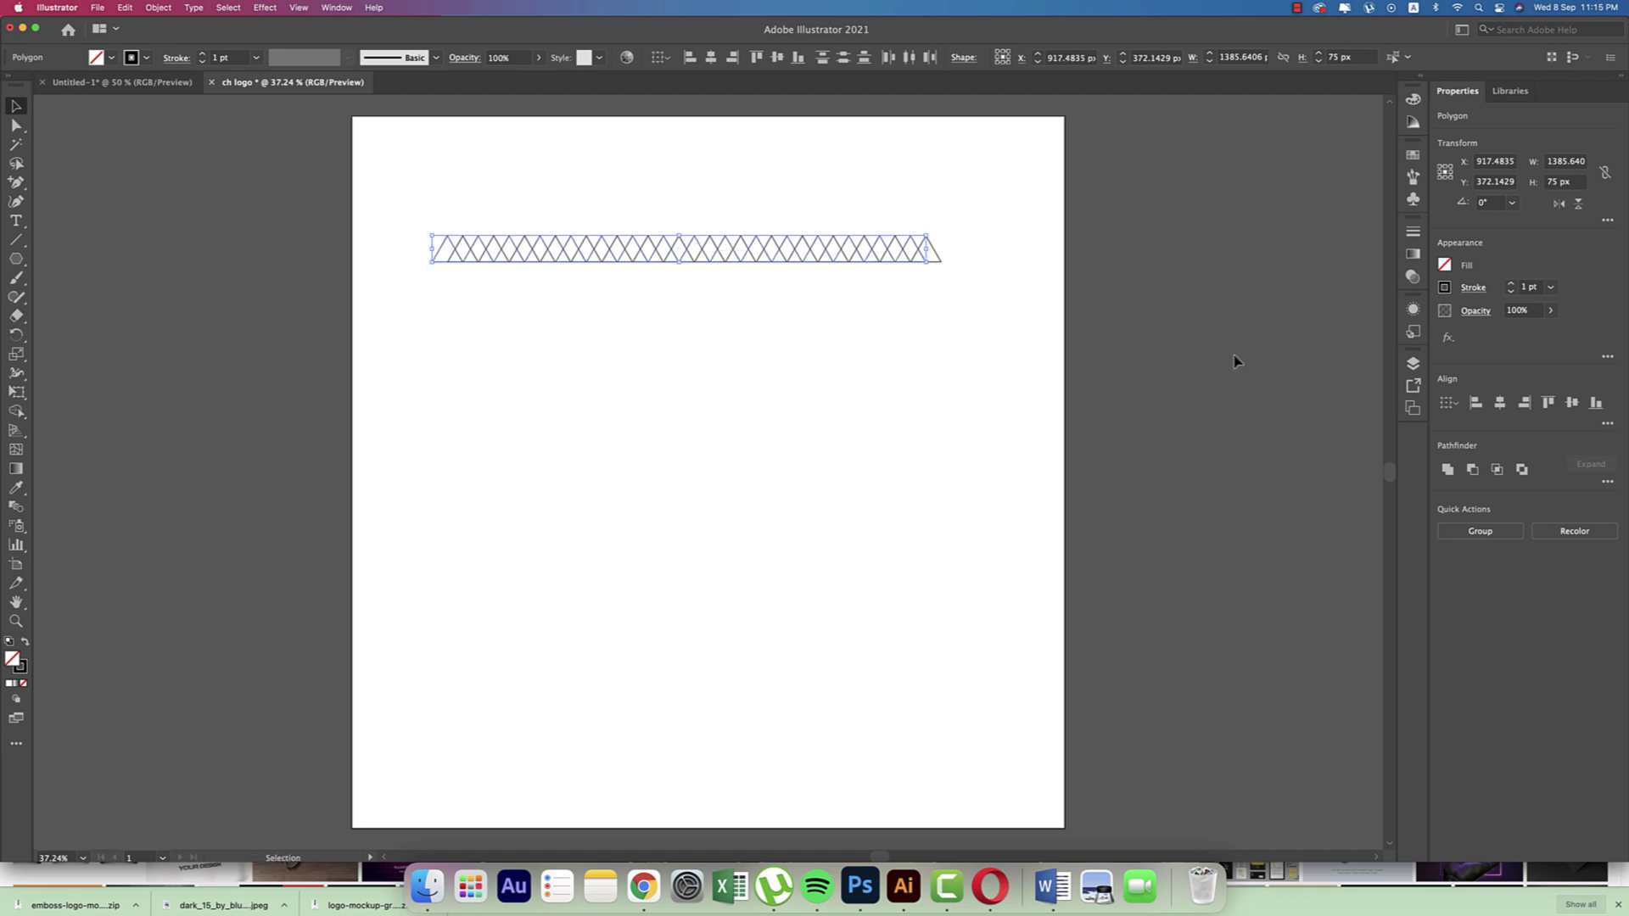
click(1580, 203)
- Copy both interlocking rows 75 px straight down
click(968, 356)
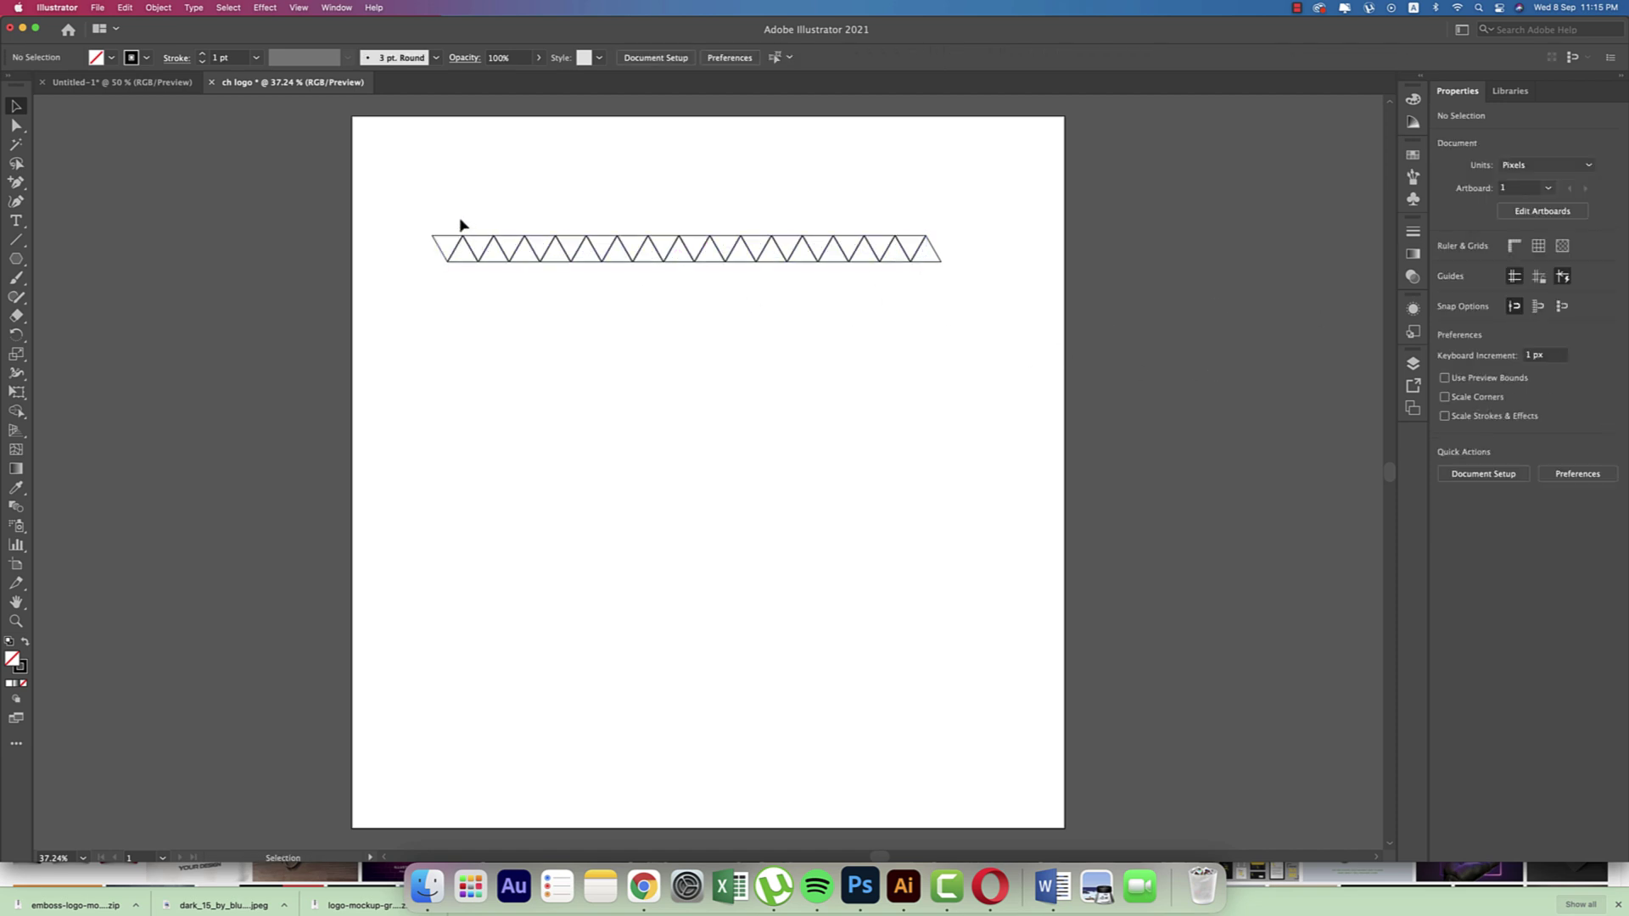
drag(406, 203, 999, 399)
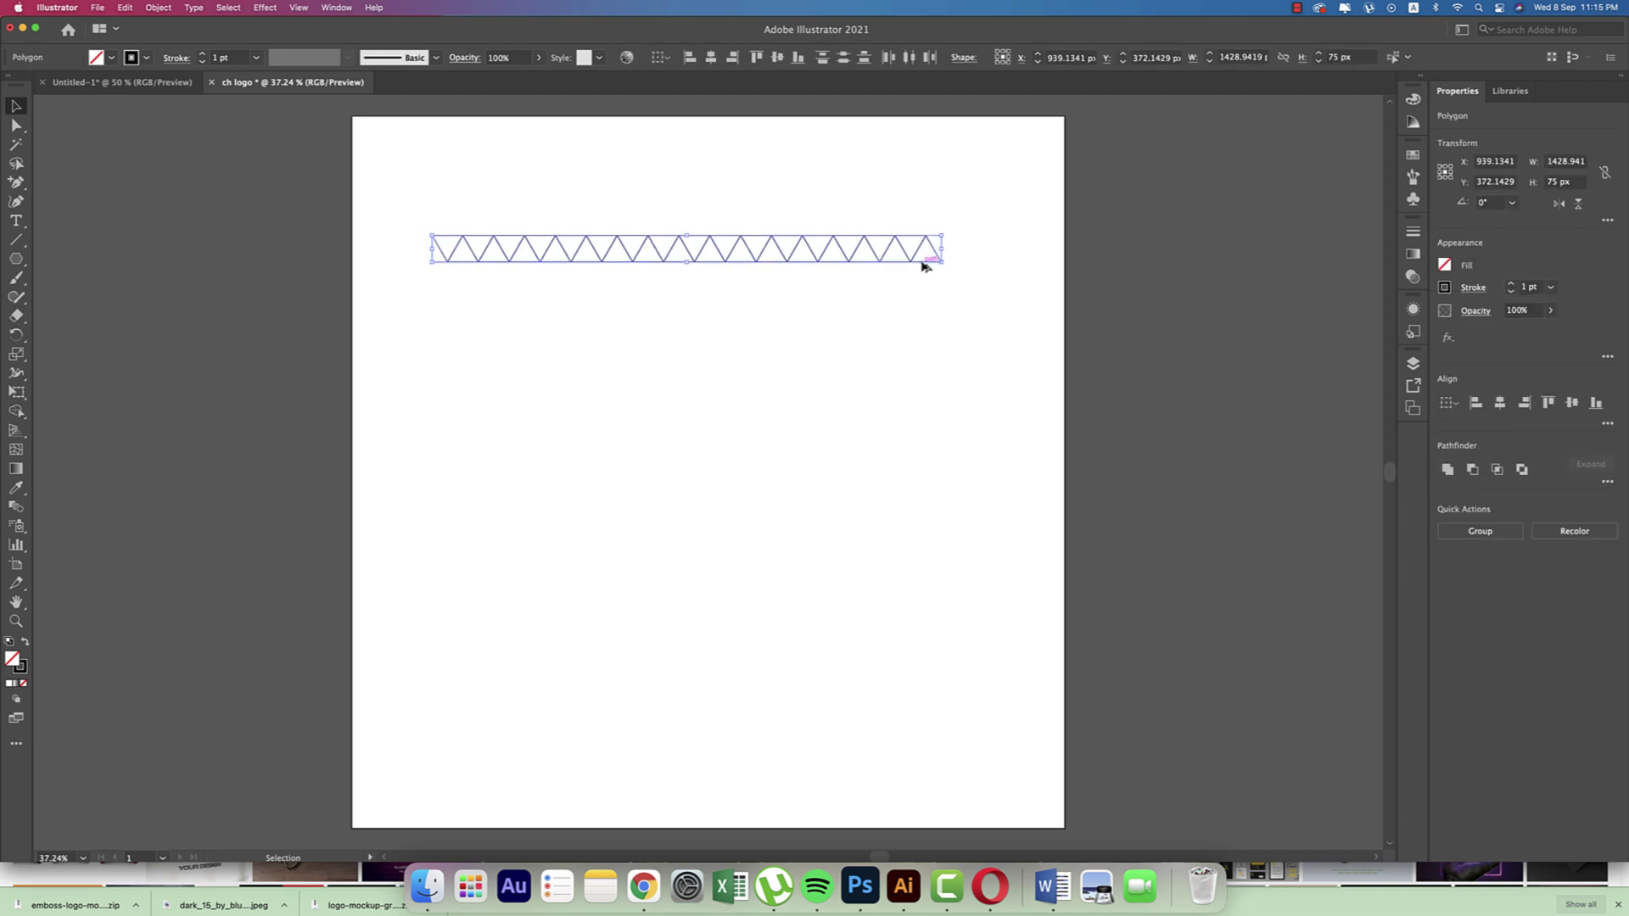
alt+shift+drag(923, 260, 927, 293)
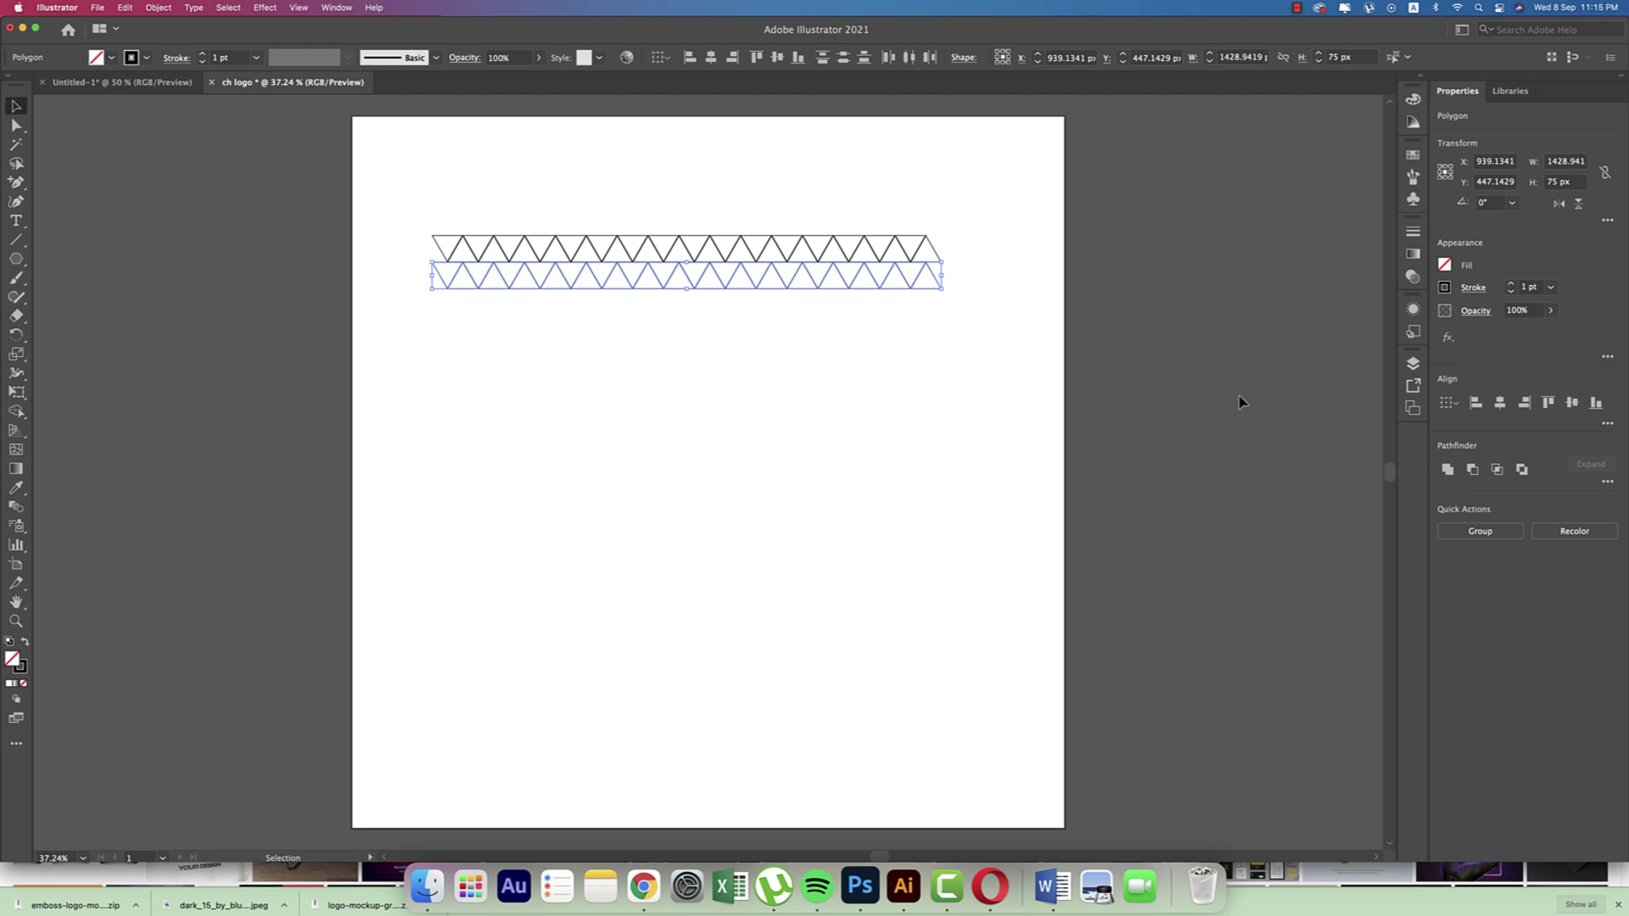
- Flip the lower band vertically and repeat the downward copy to extend the triangle grid
click(1579, 204)
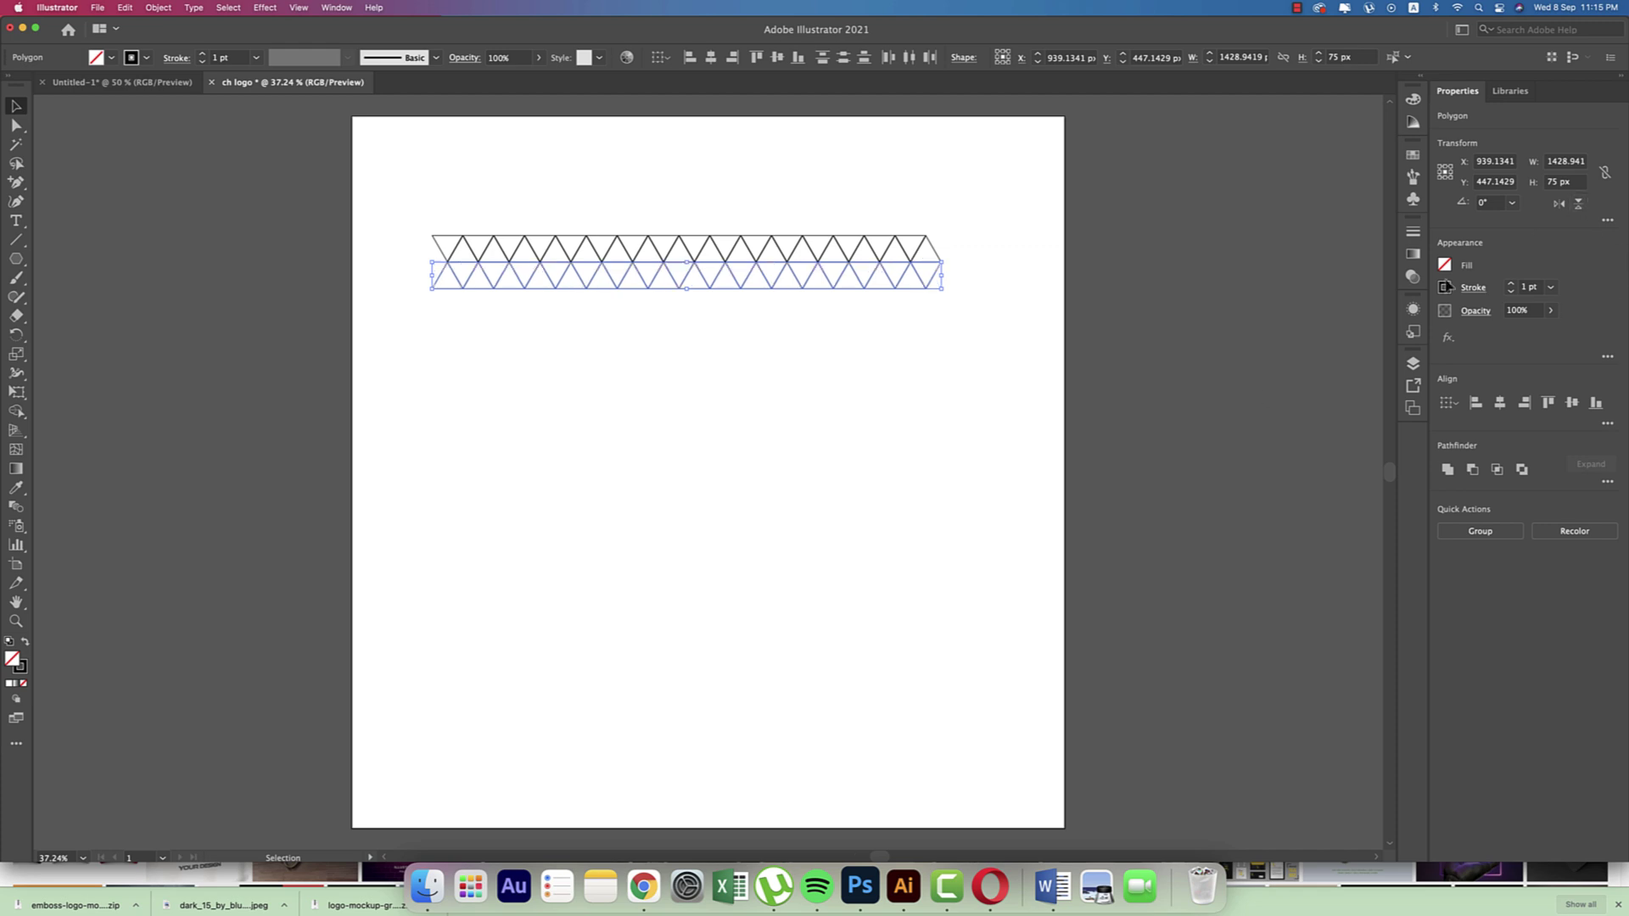
click(966, 405)
mouse_move(407, 202)
mouse_down()
mouse_move(734, 394)
mouse_move(971, 411)
mouse_move(936, 305)
mouse_move(923, 347)
mouse_up()
key(super+d)
key(super+d)
key(super+d)
key(super+d)
key(super+d)
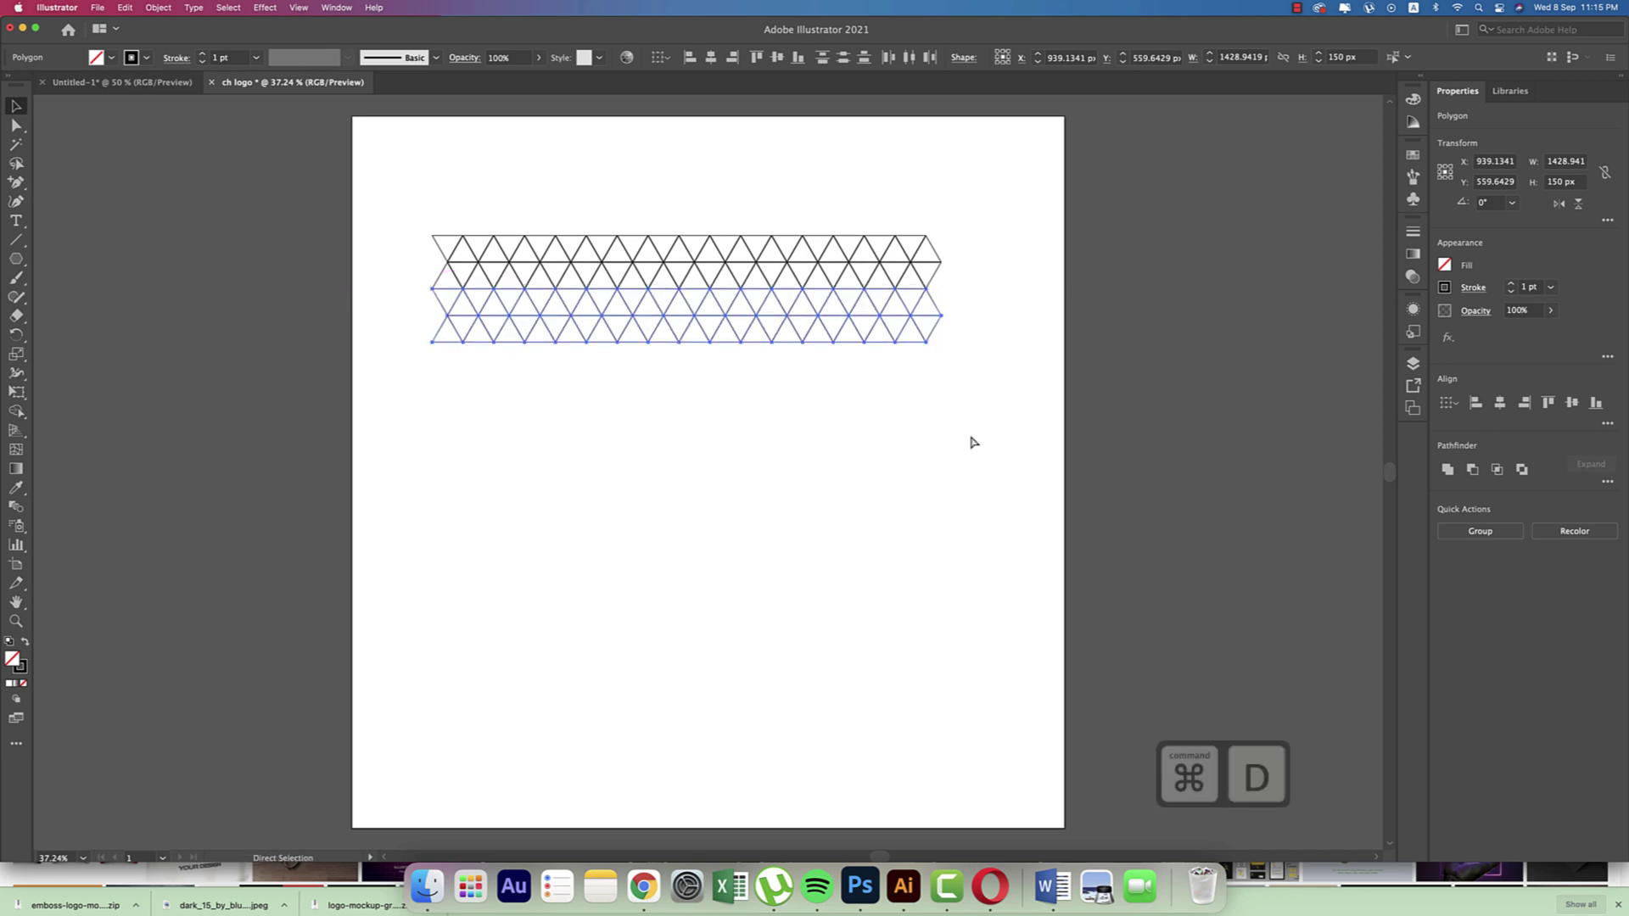
key(super+d)
key(super+d)
key(super+d)
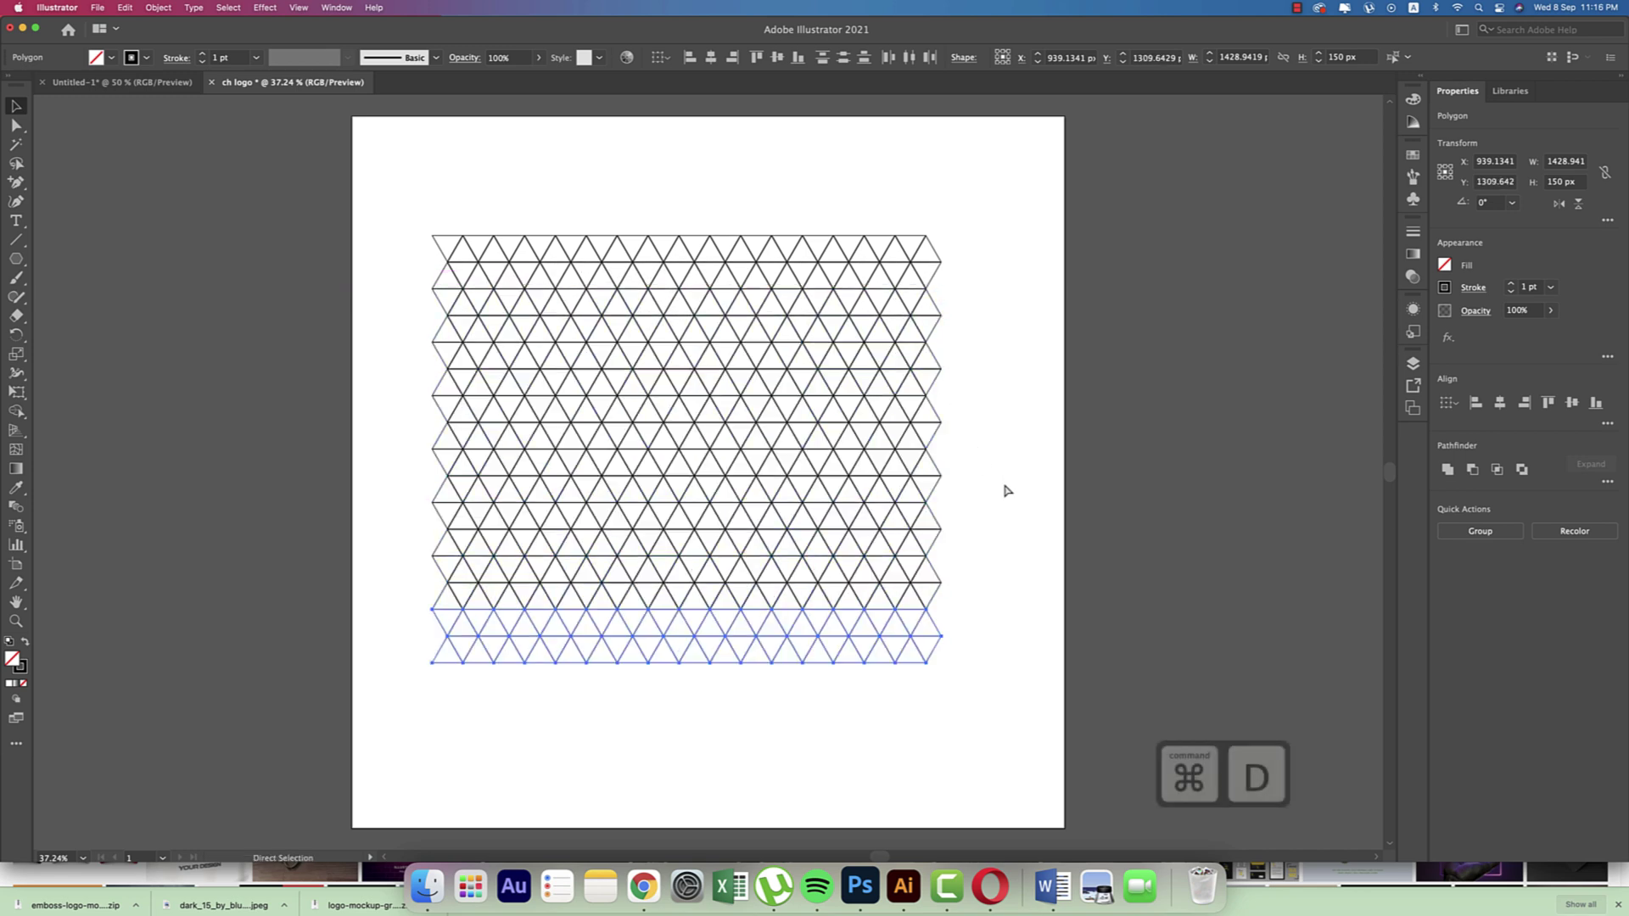
- Group the 1428.9419 × 1500 px grid and centre it horizontally and vertically
click(835, 418)
drag(398, 206, 980, 789)
drag(915, 694, 933, 634)
key(super+g)
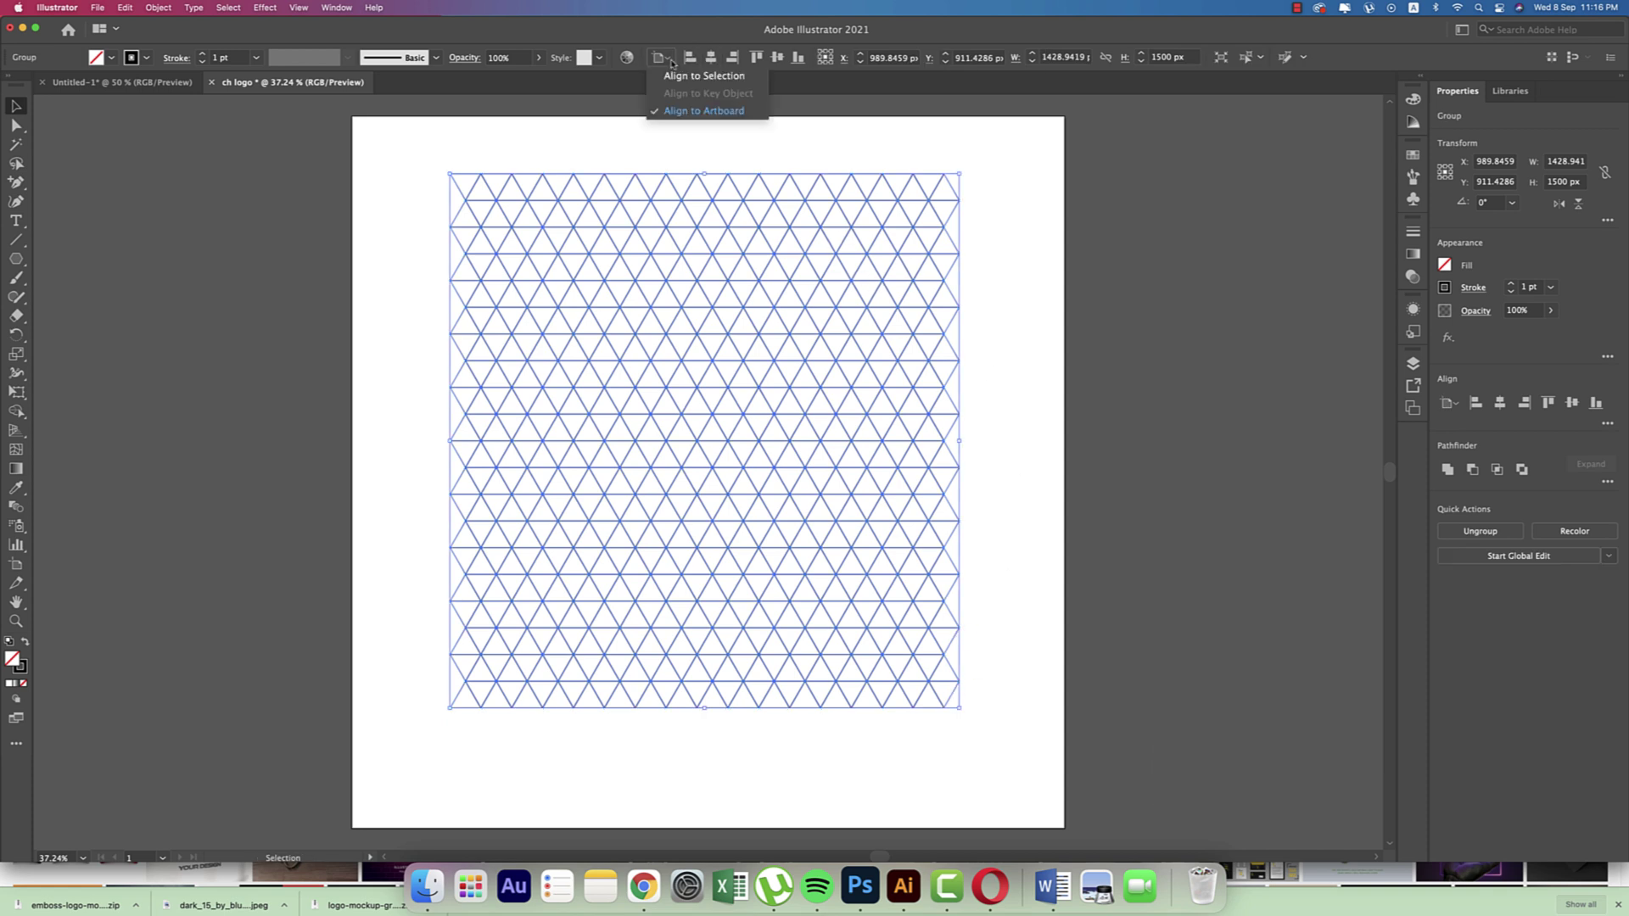
click(713, 57)
click(776, 57)
click(1000, 377)
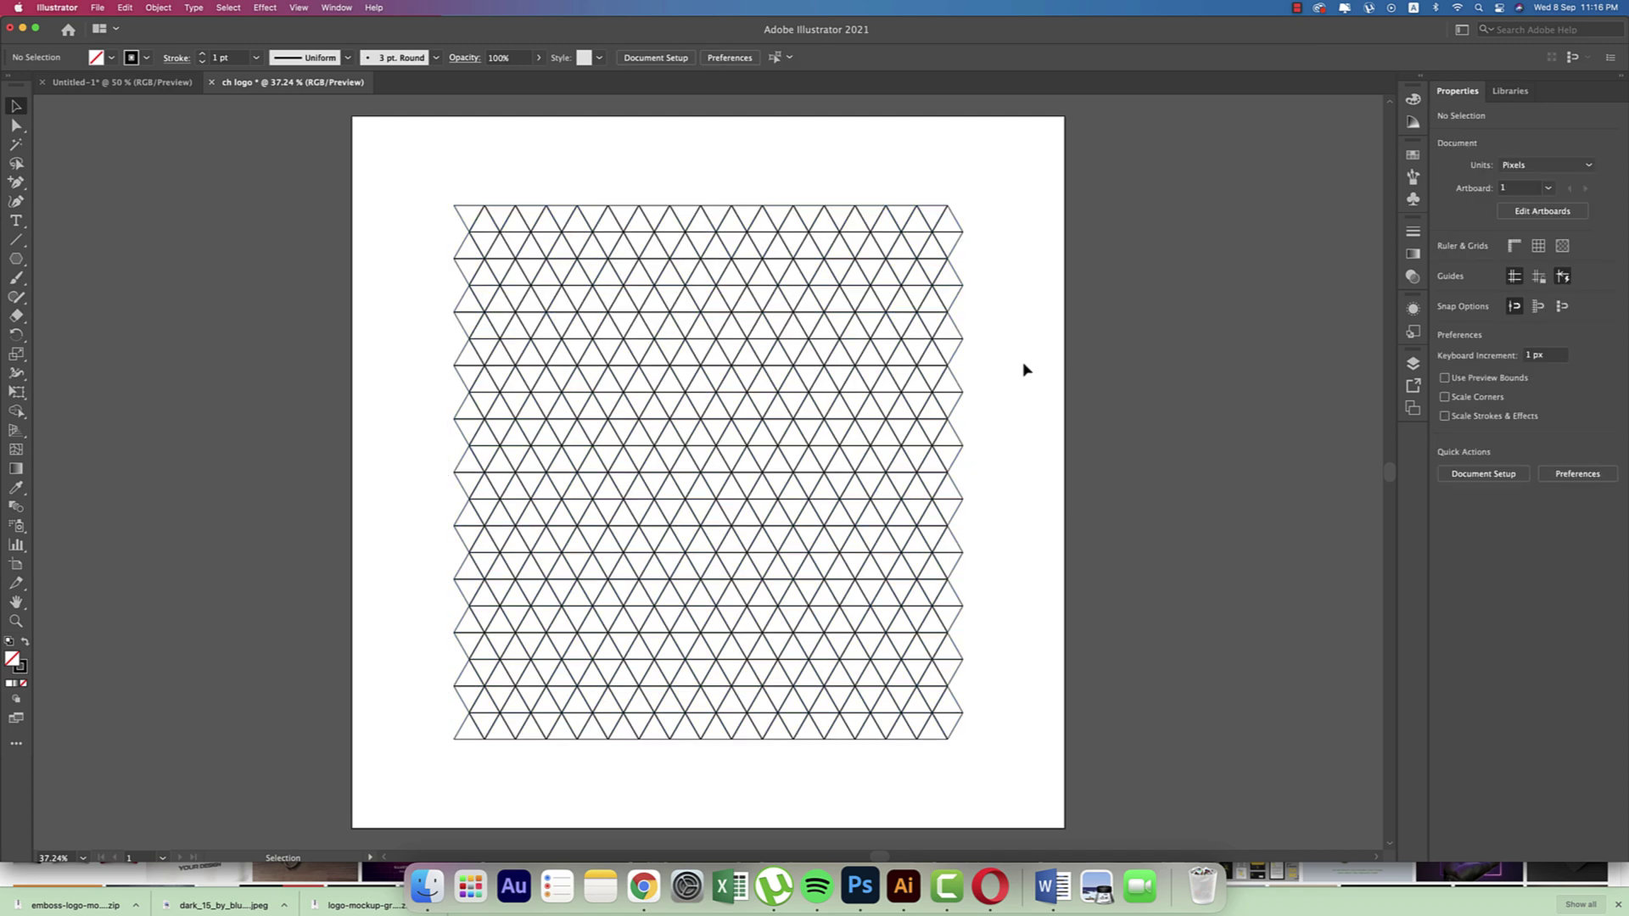
- Choose Shape Builder with black fill and no stroke, select the whole grid, and check the reference logo
drag(16, 411, 69, 419)
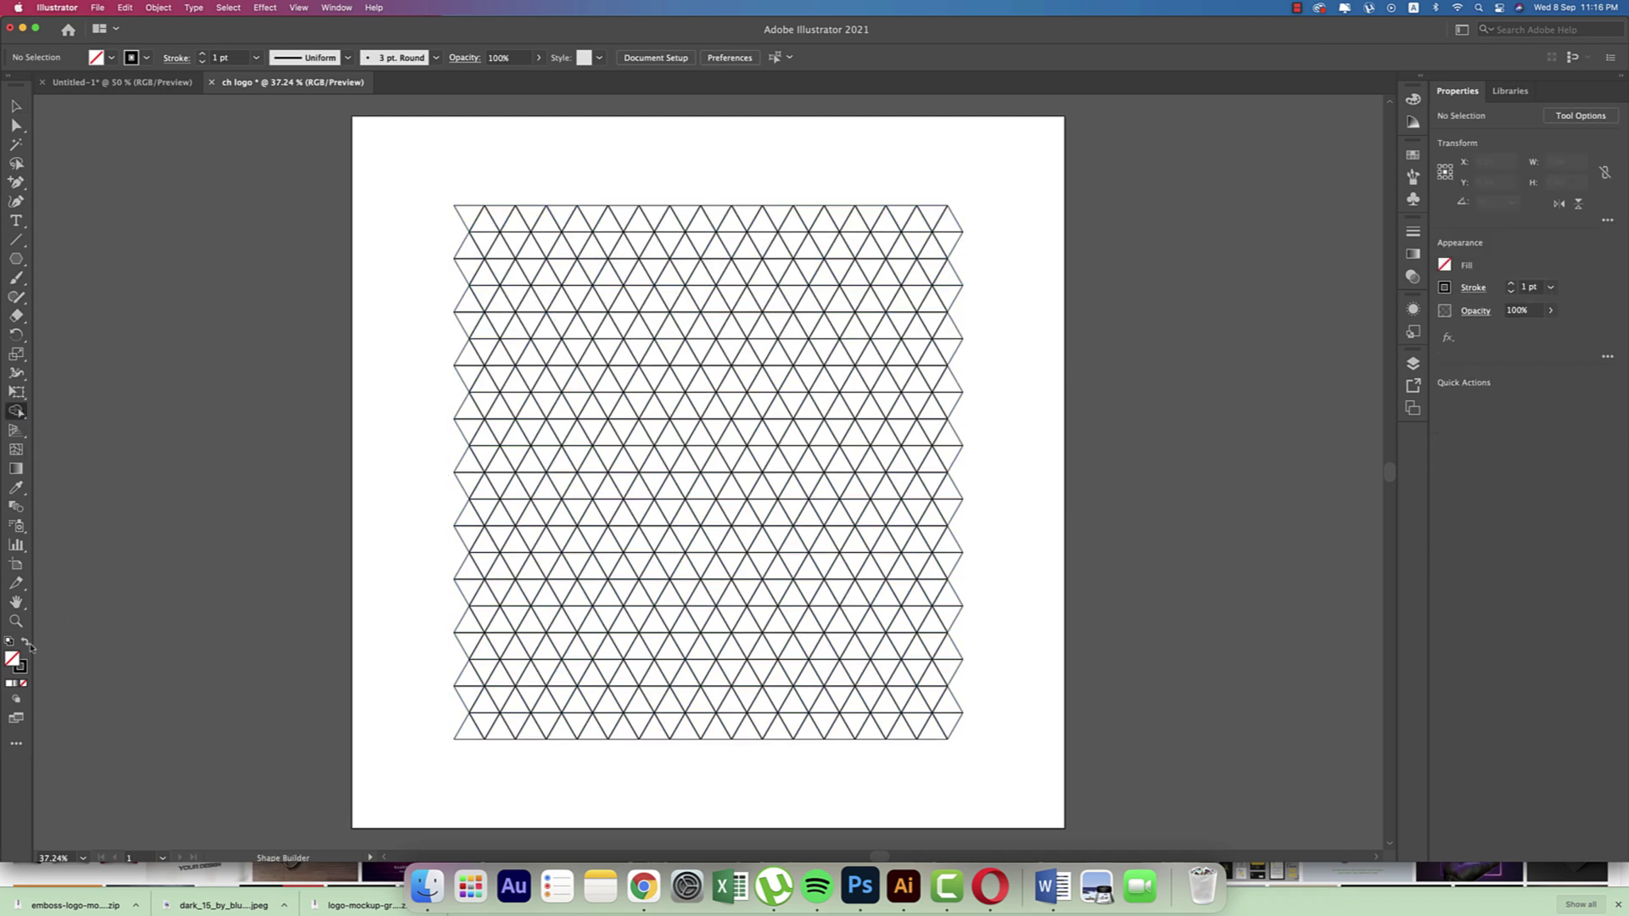
click(25, 644)
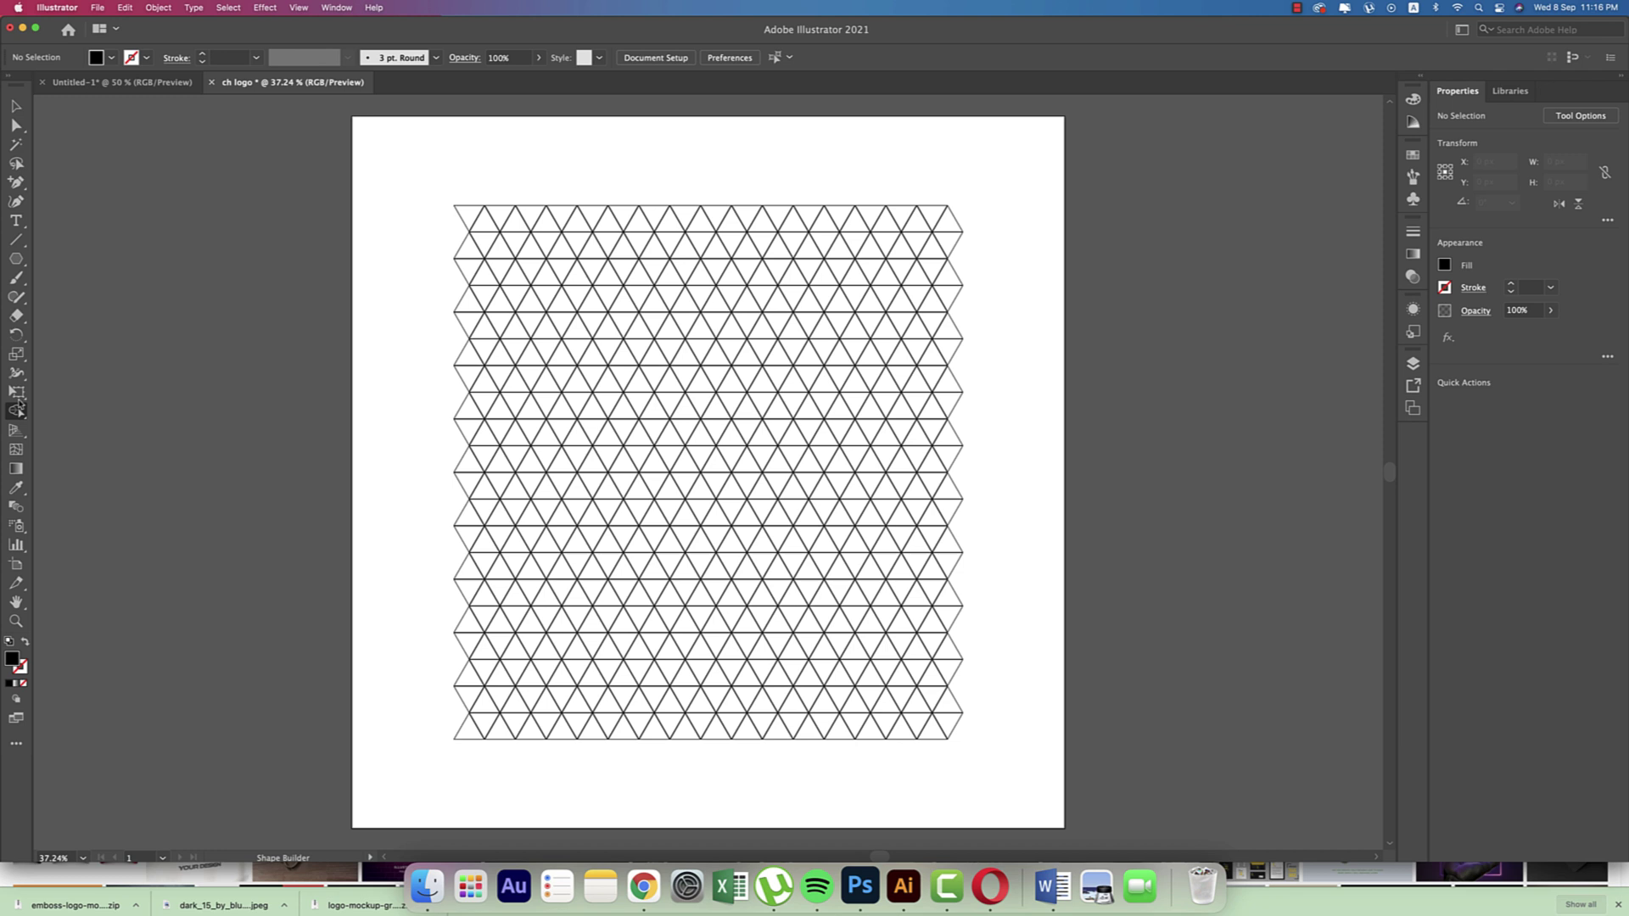
key(super+a)
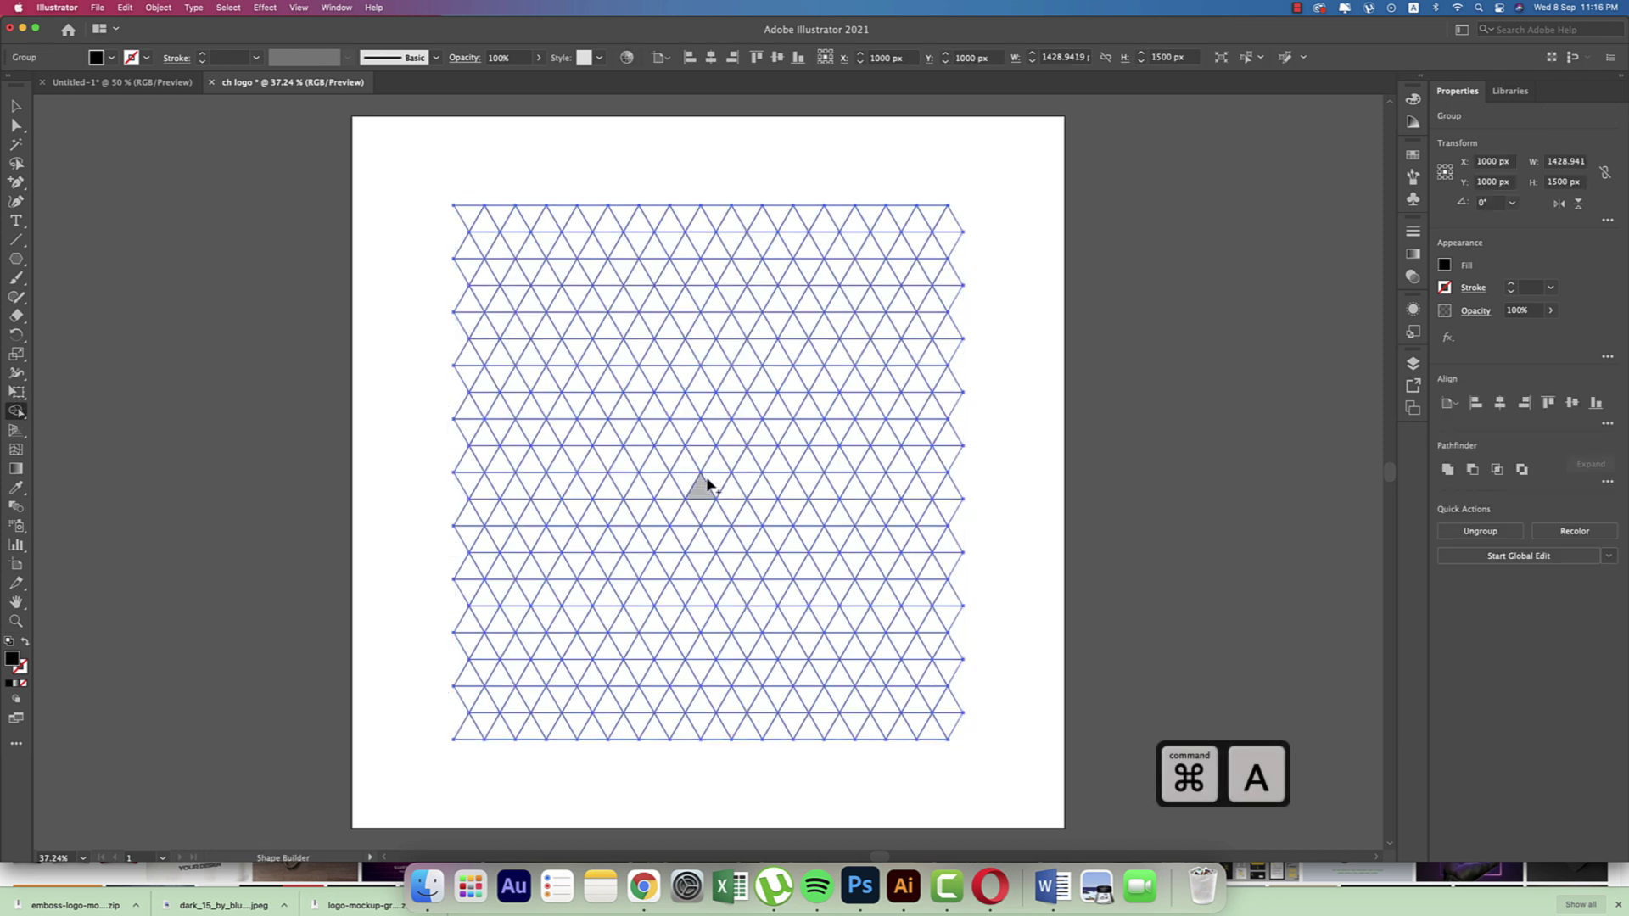
click(16, 412)
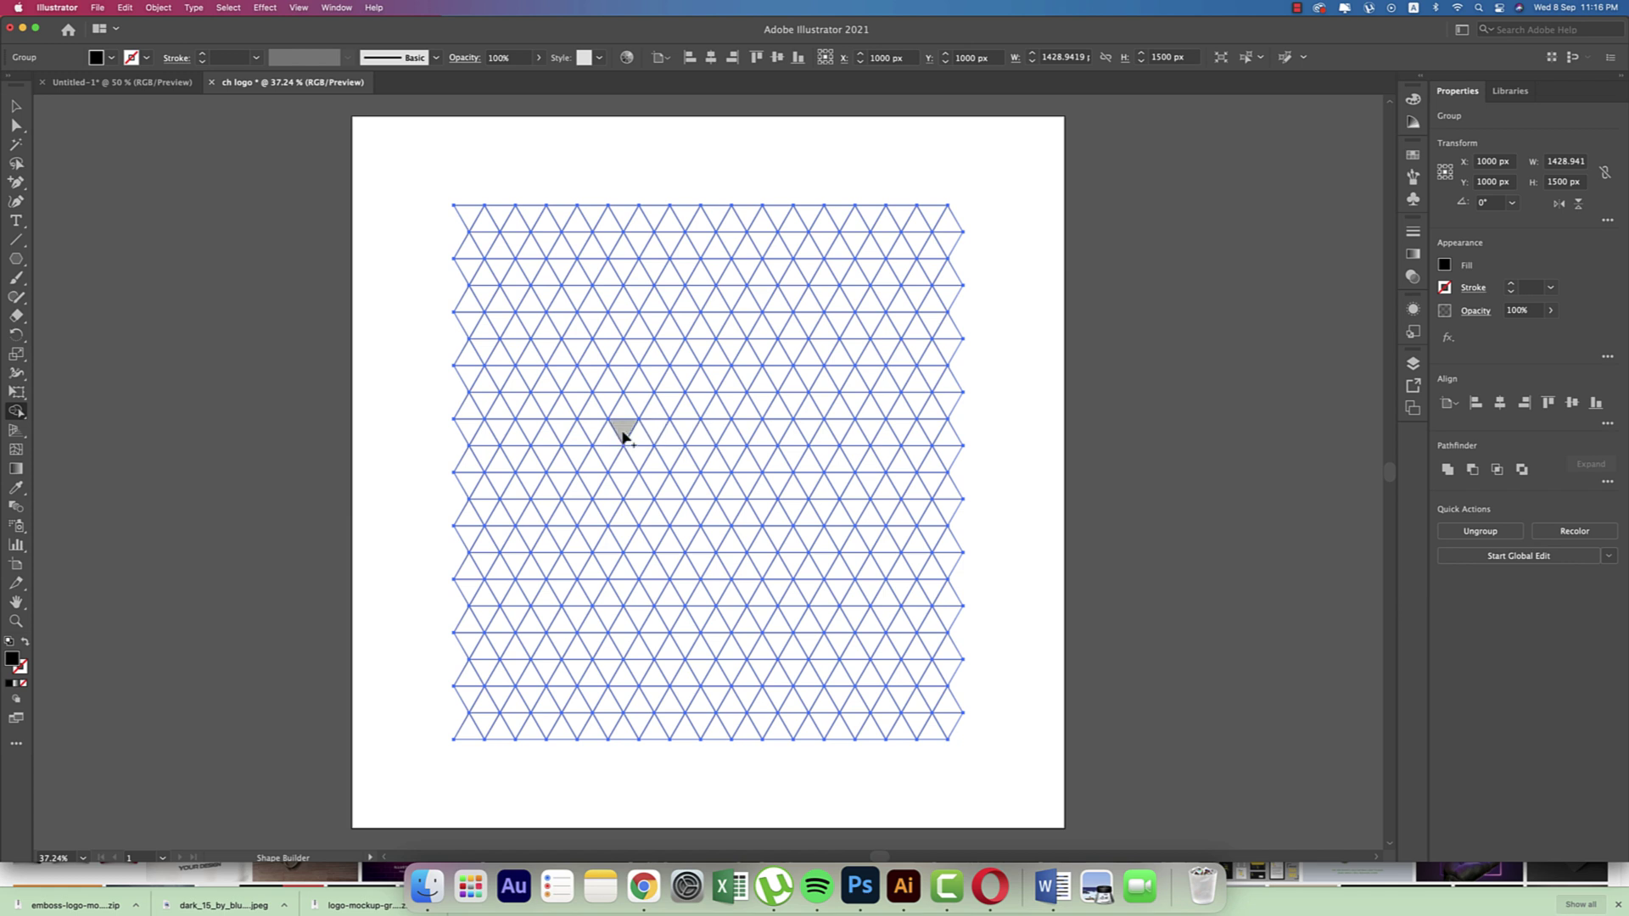
click(118, 82)
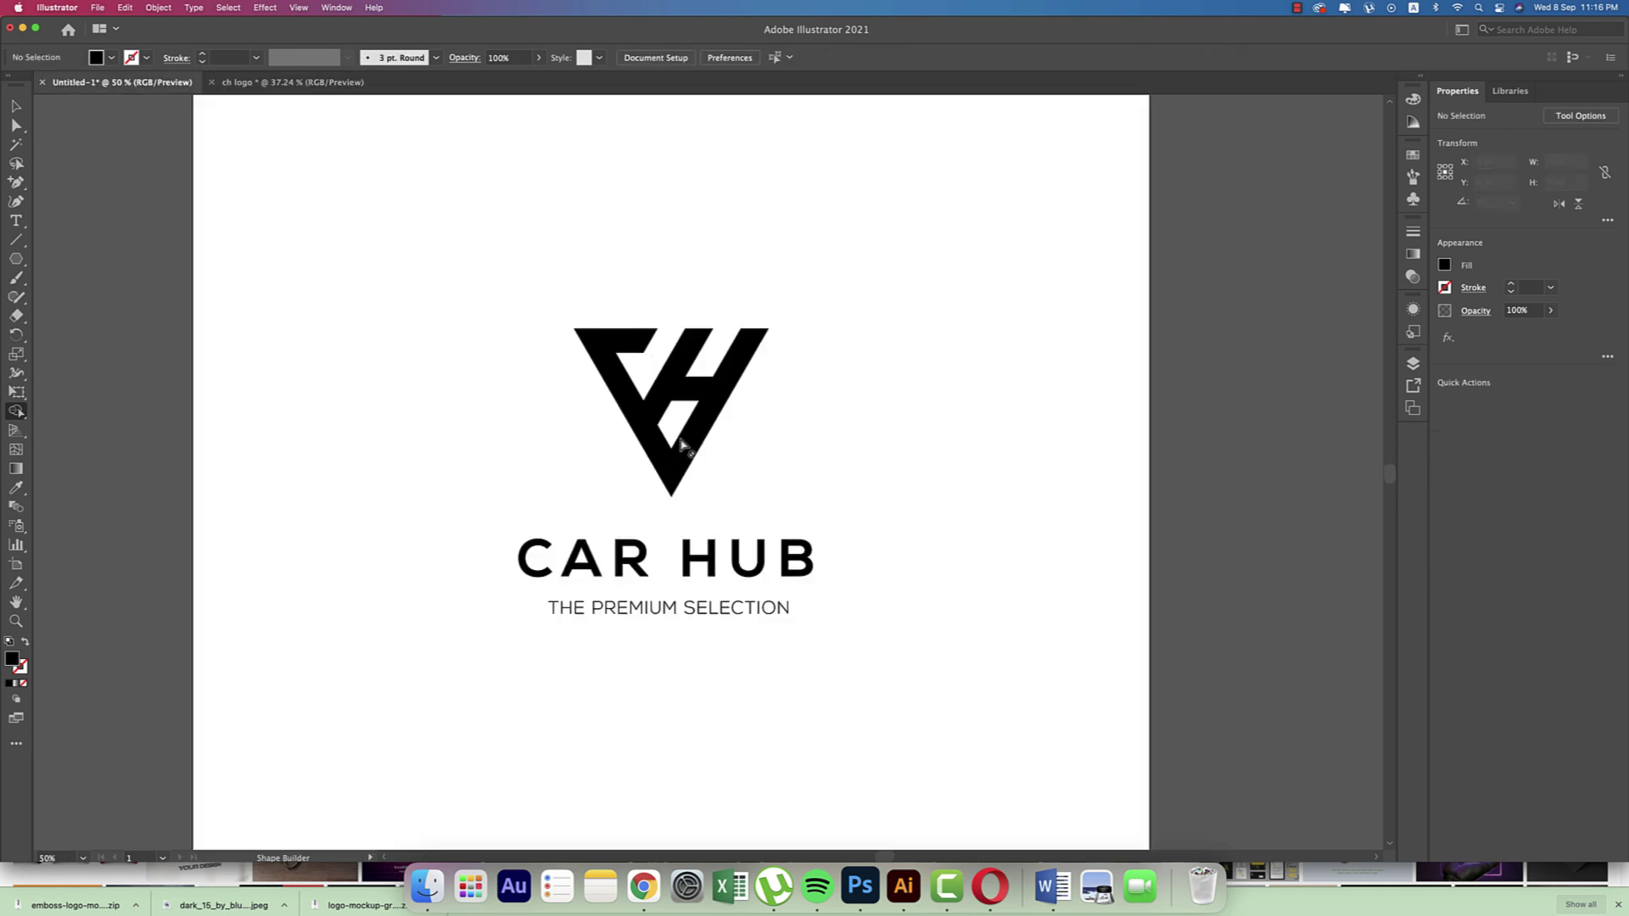
click(319, 83)
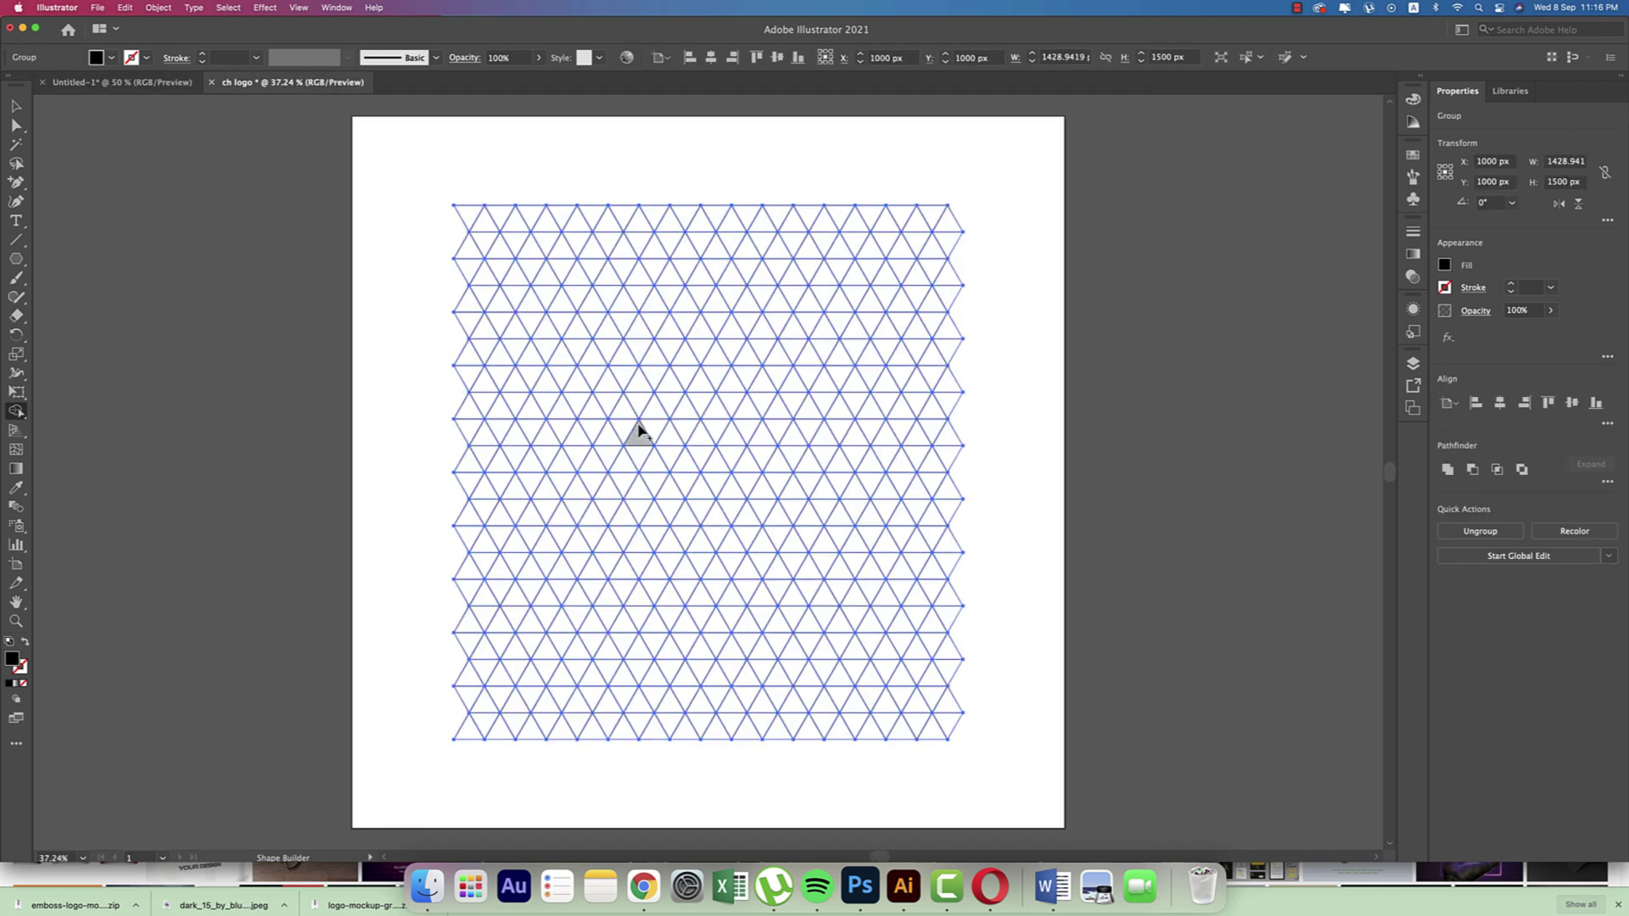
- Merge grid triangles into the V strokes, the H's inner stroke and crossbar, and the C's top bar
drag(563, 375, 673, 567)
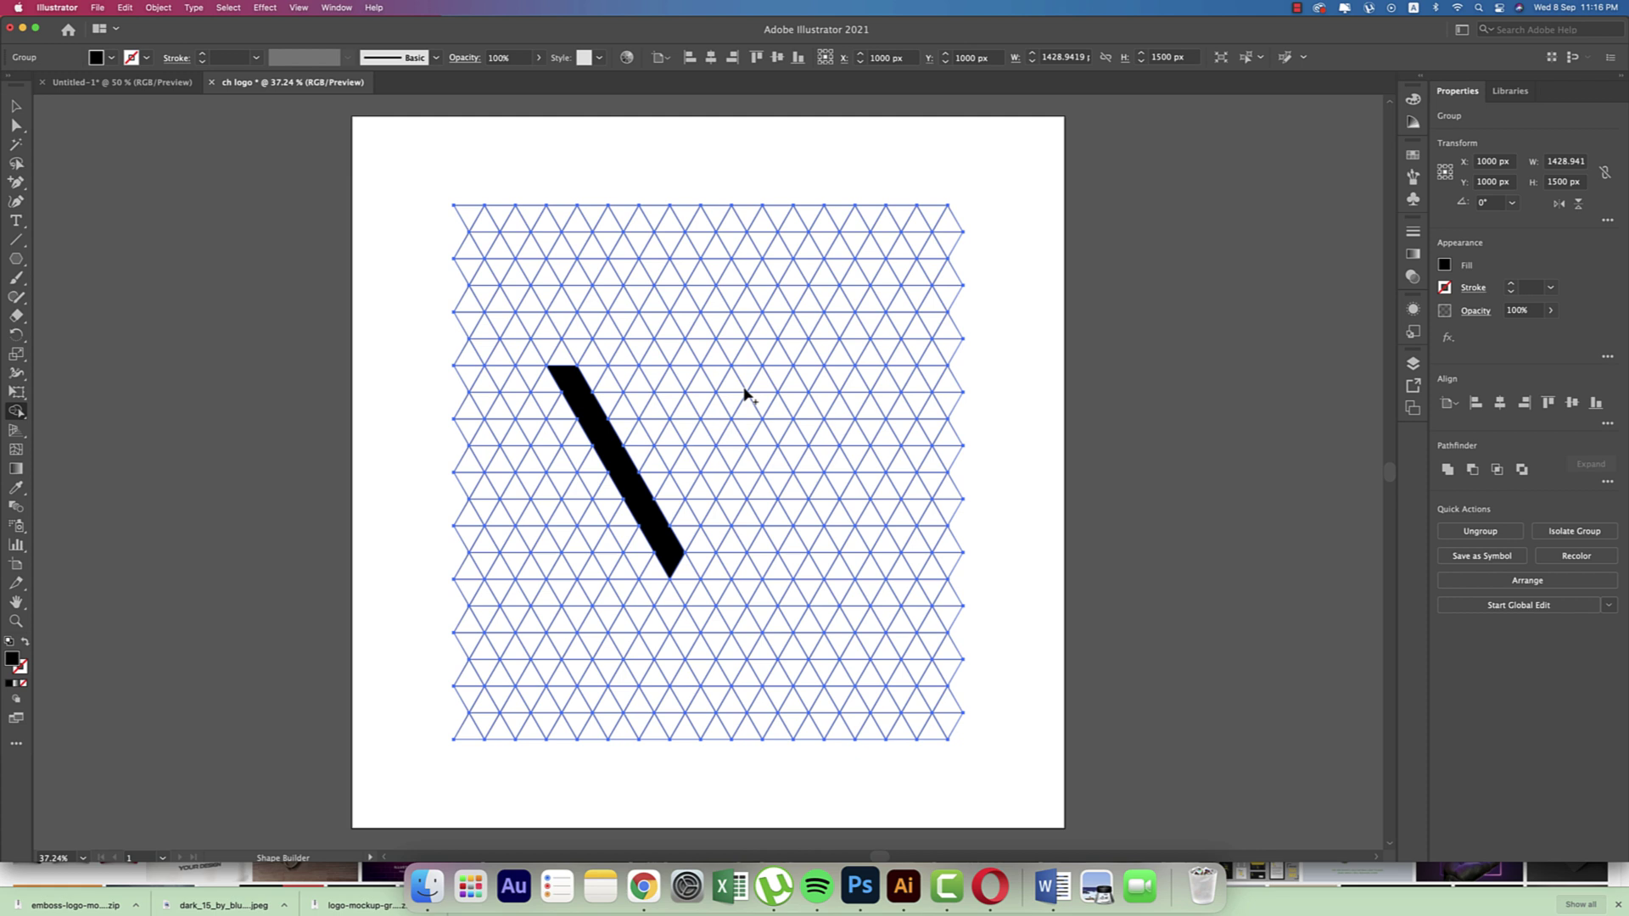
mouse_move(774, 376)
mouse_down()
mouse_move(694, 512)
mouse_move(689, 564)
mouse_up()
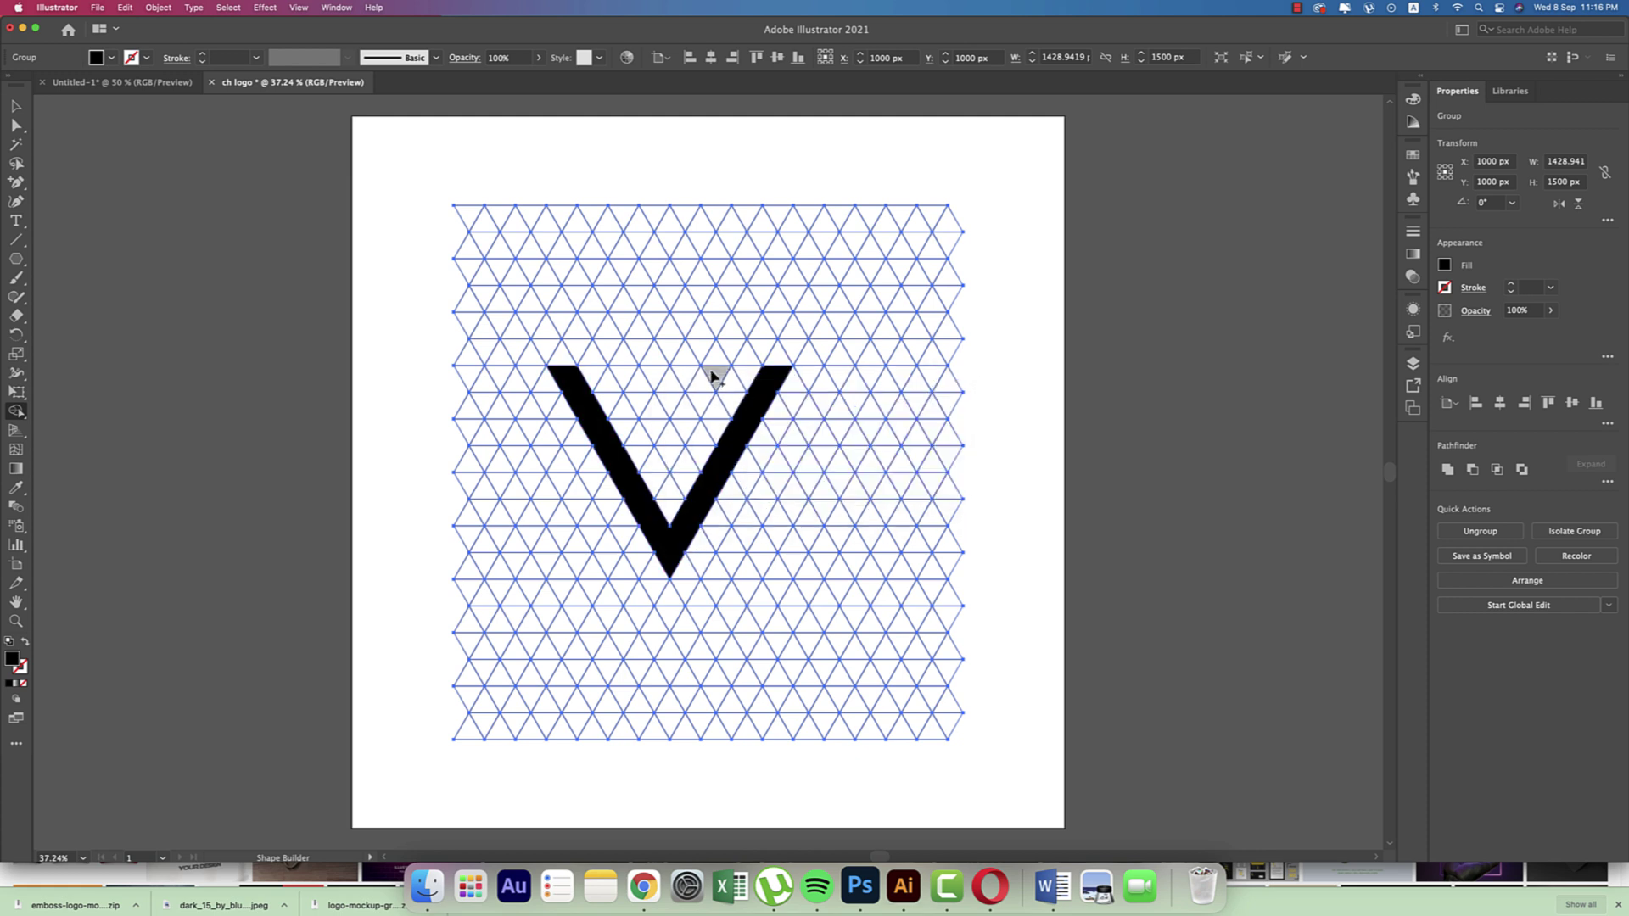
drag(713, 376, 649, 500)
click(727, 435)
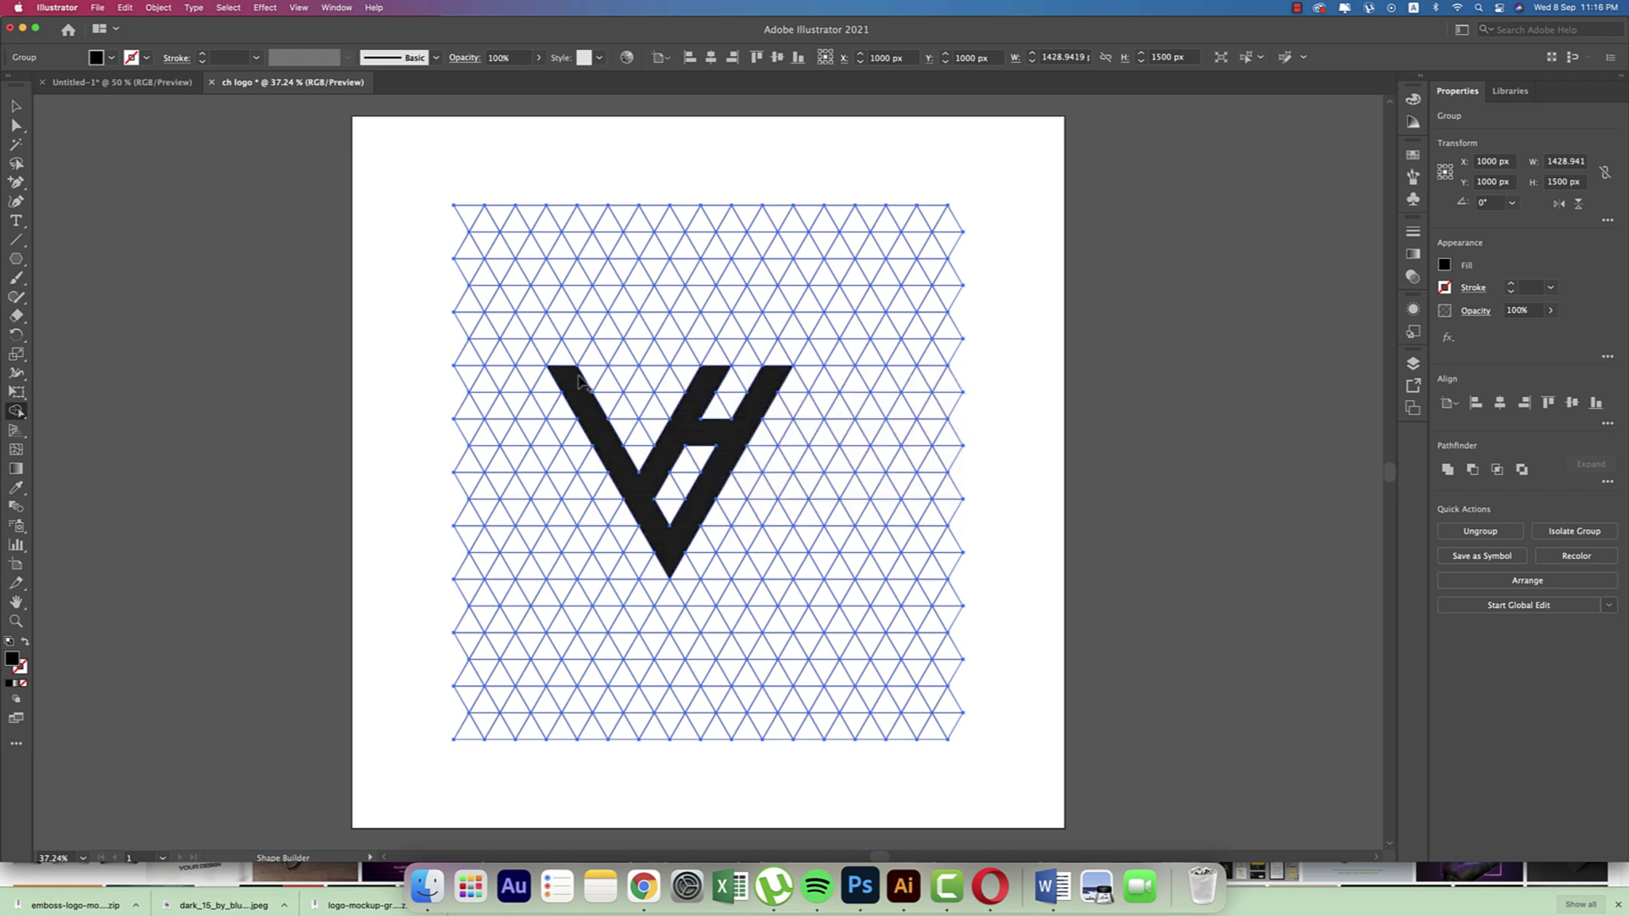
drag(582, 380, 650, 381)
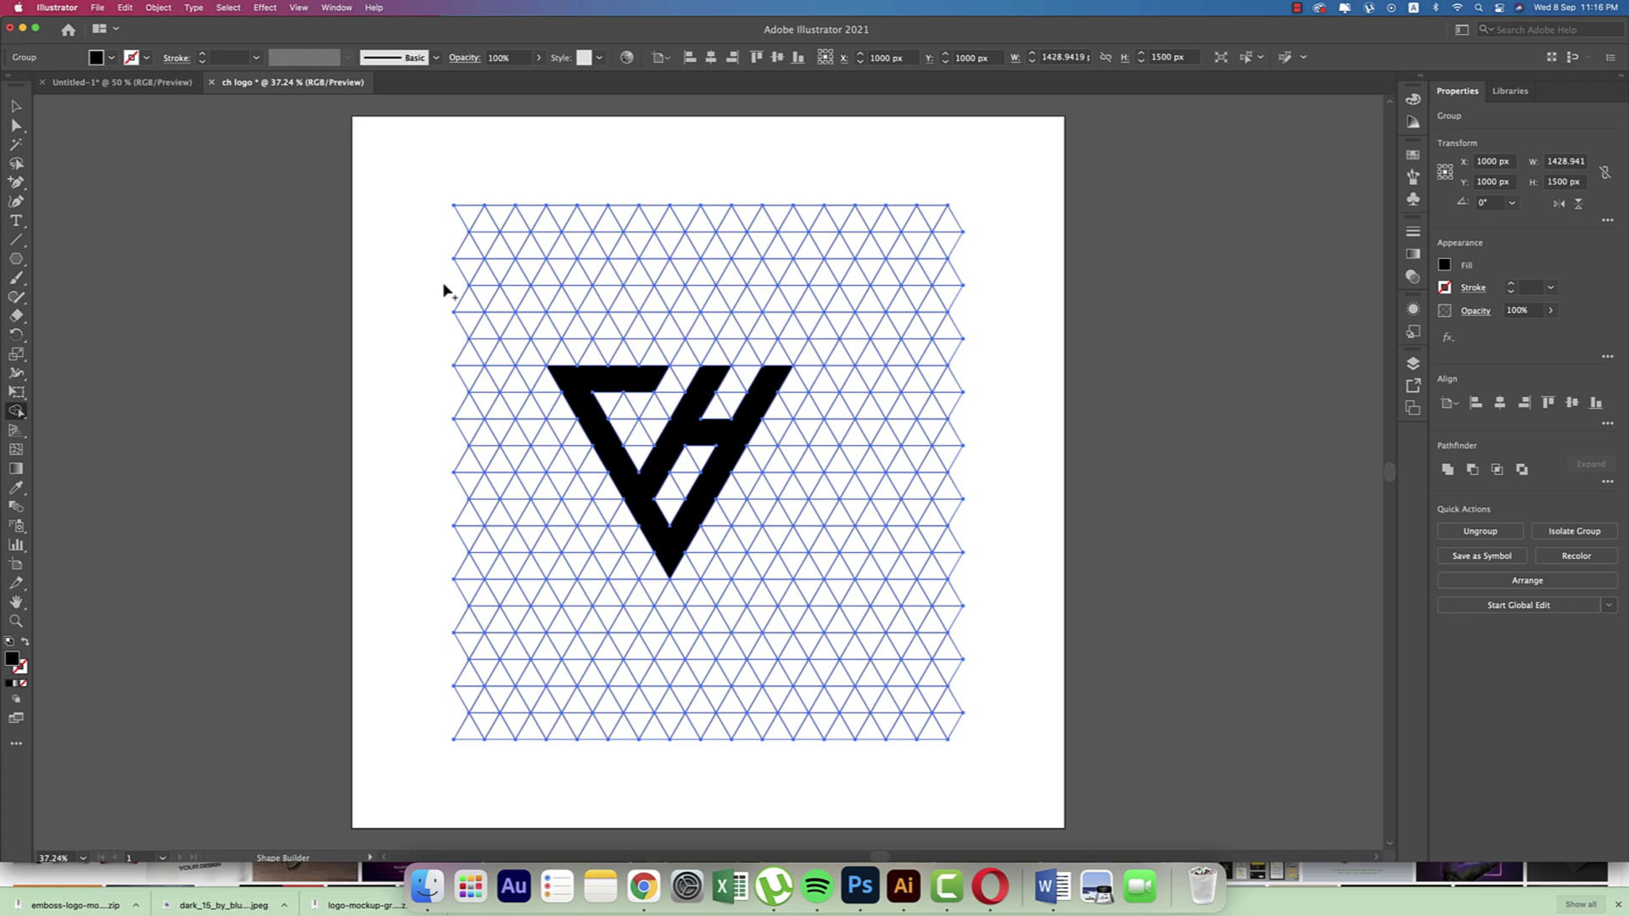
click(16, 106)
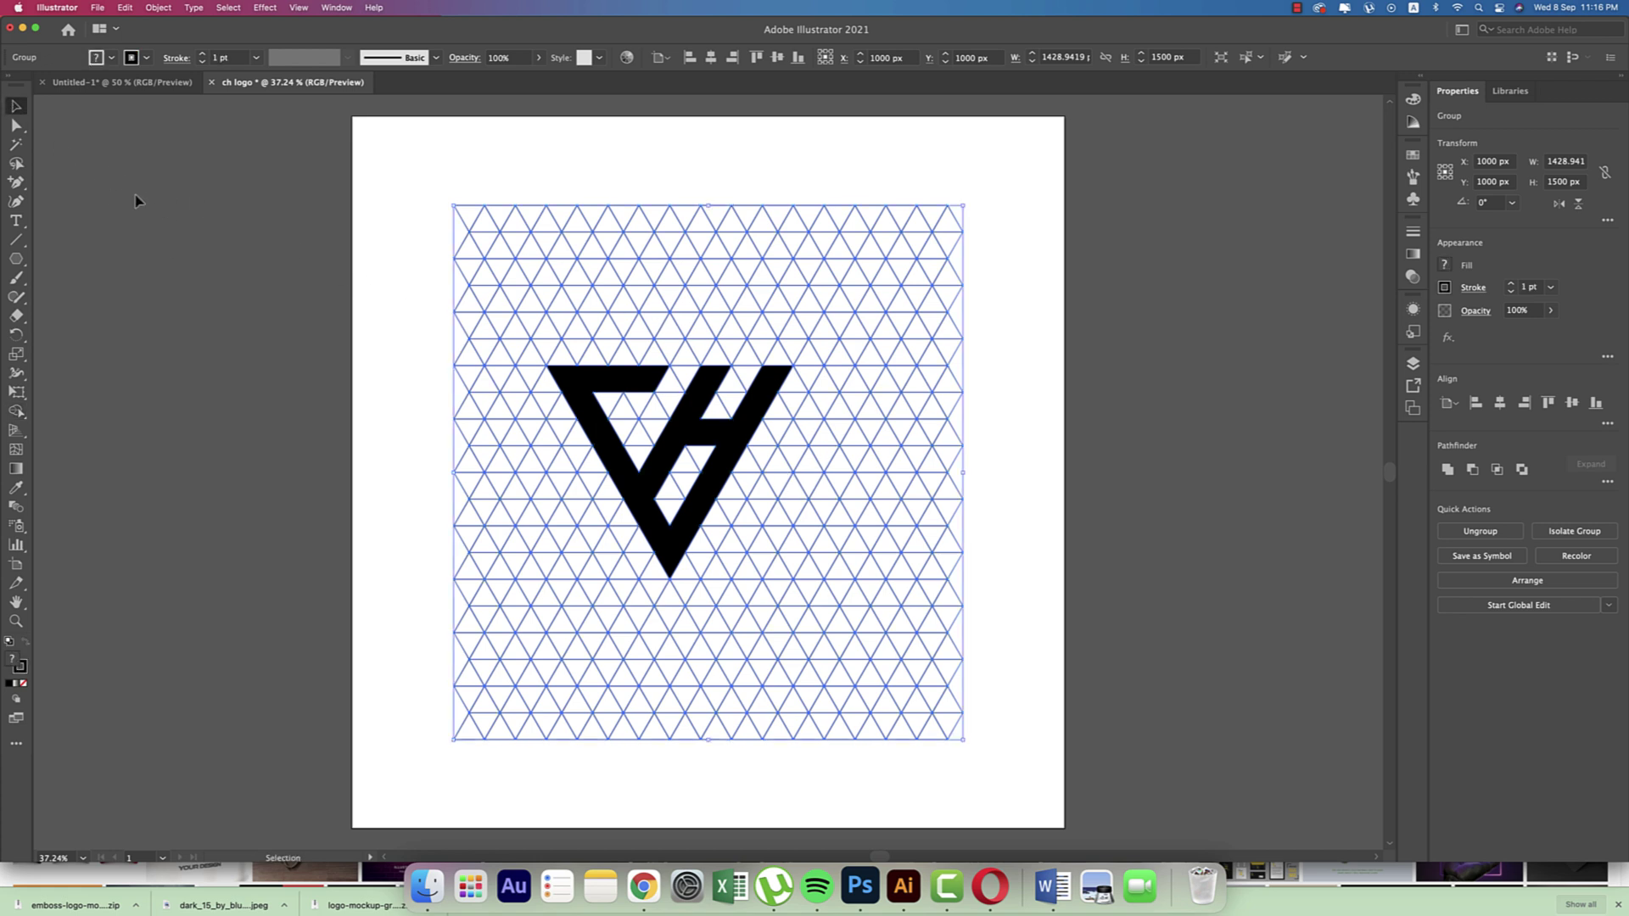
- Select all the triangle grid lines with the Magic Wand and delete them
click(16, 144)
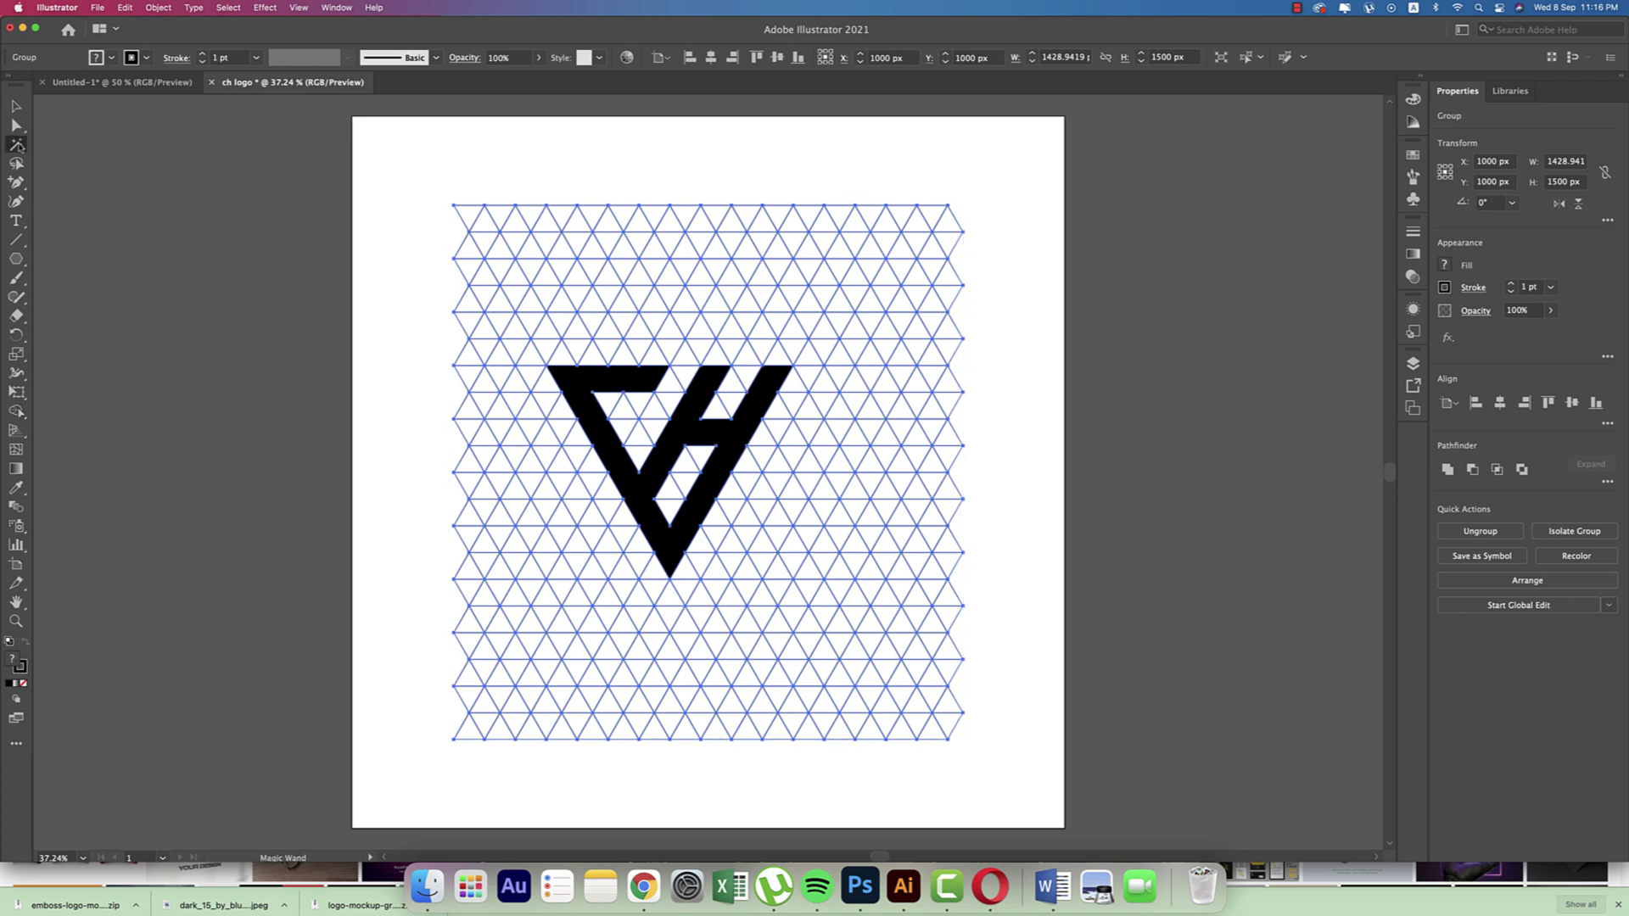
click(622, 208)
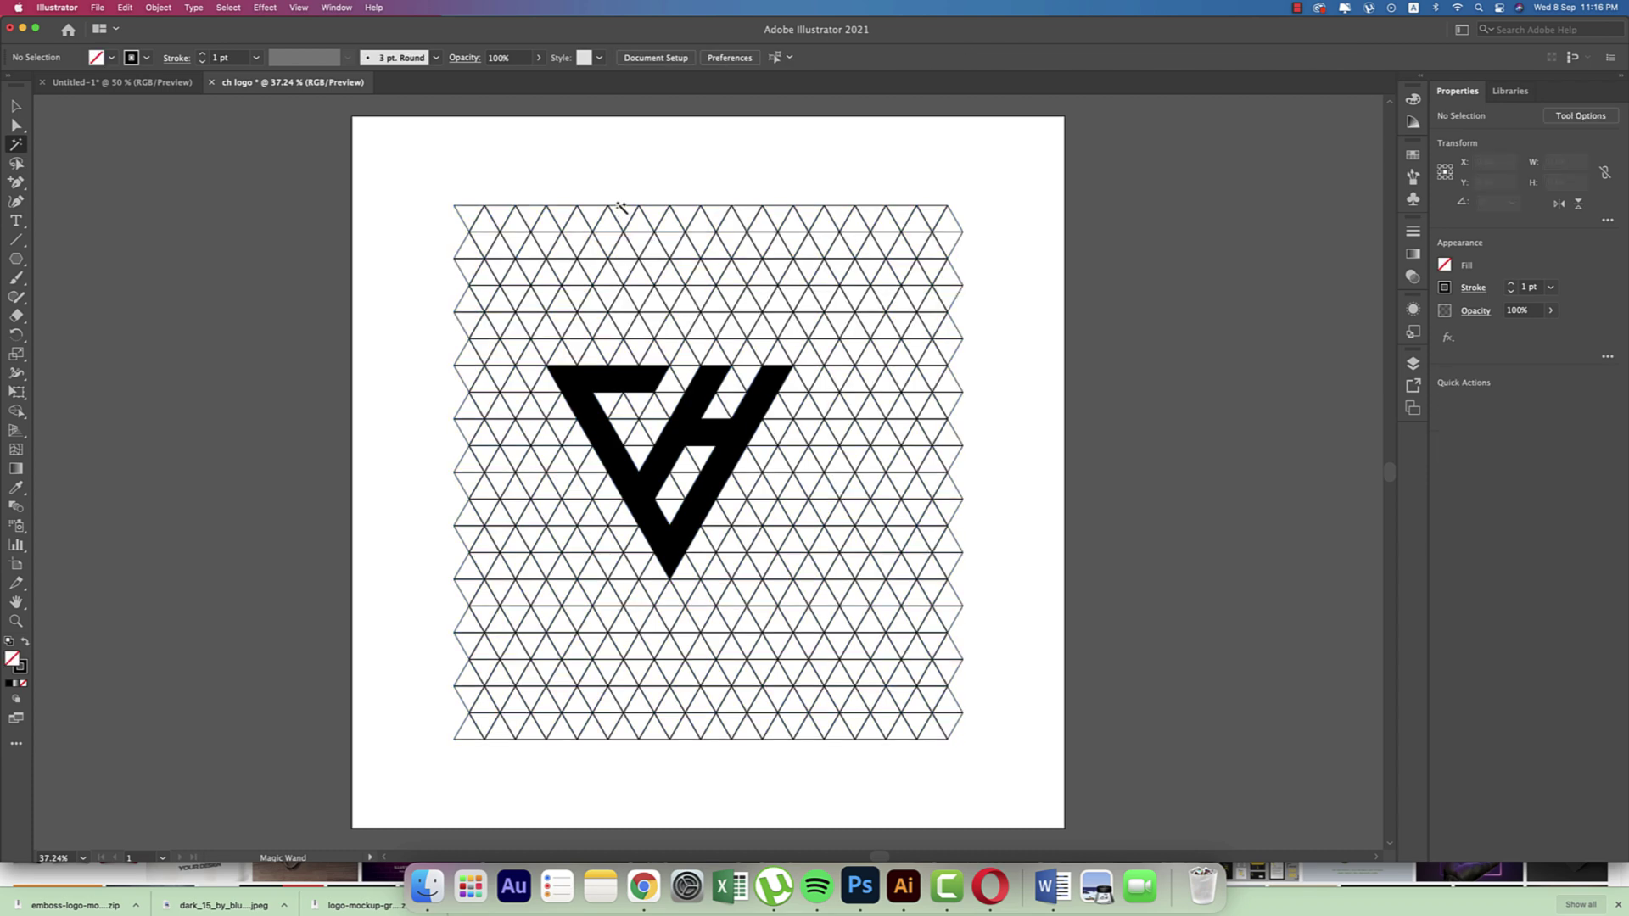
click(622, 208)
key(Delete)
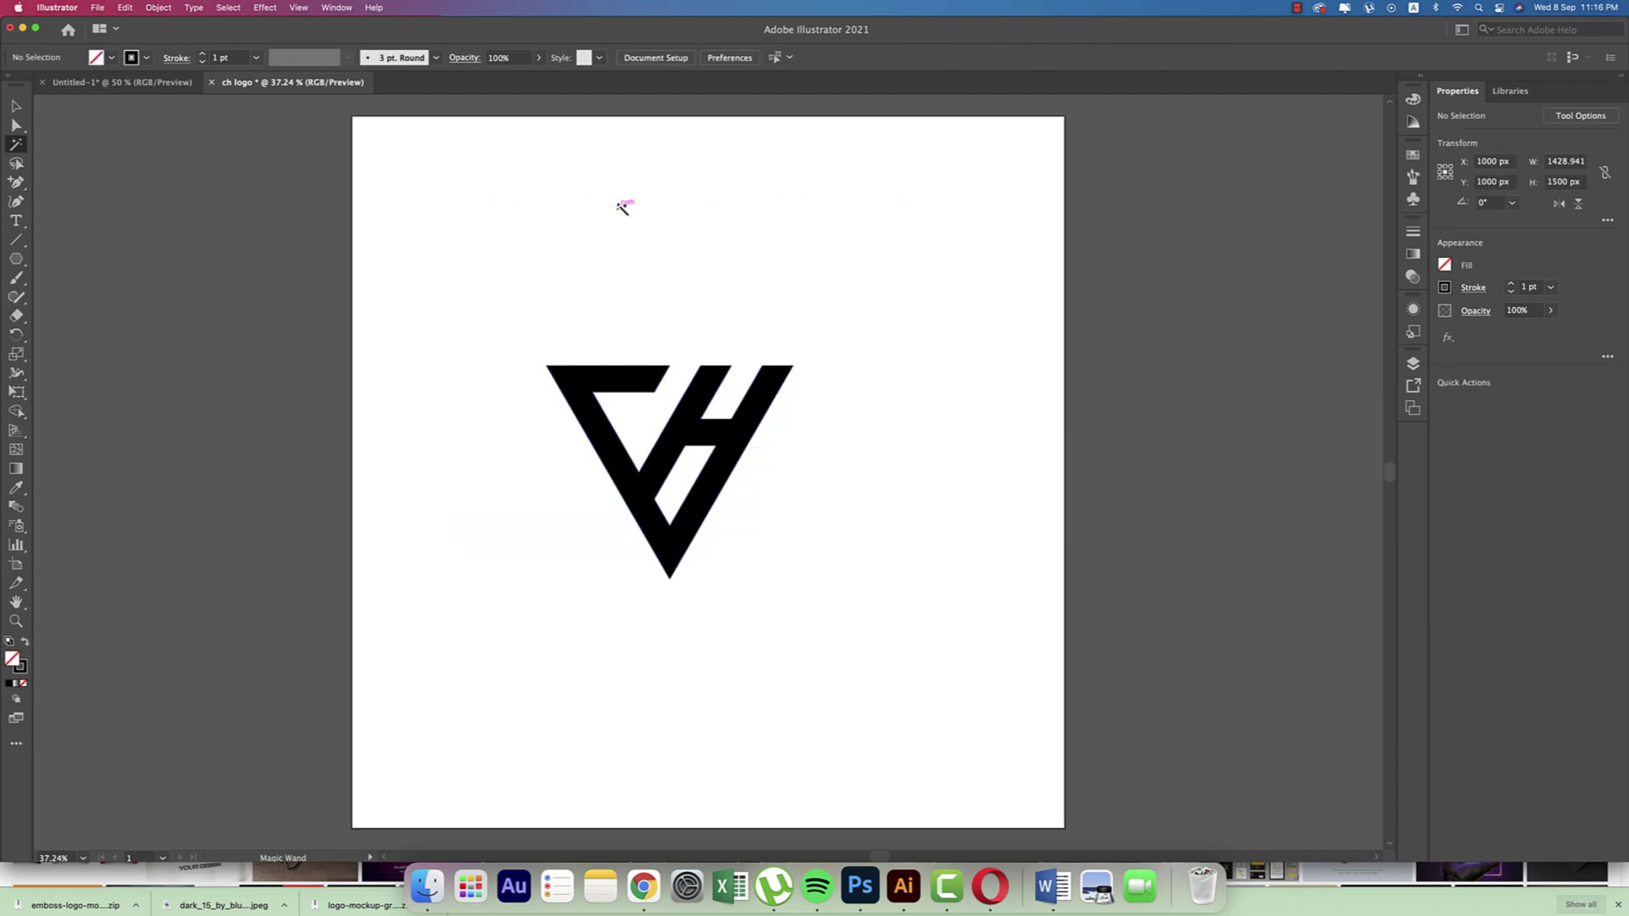
- Remove the CH monogram's stroke and scale it down to about two-thirds size
click(16, 105)
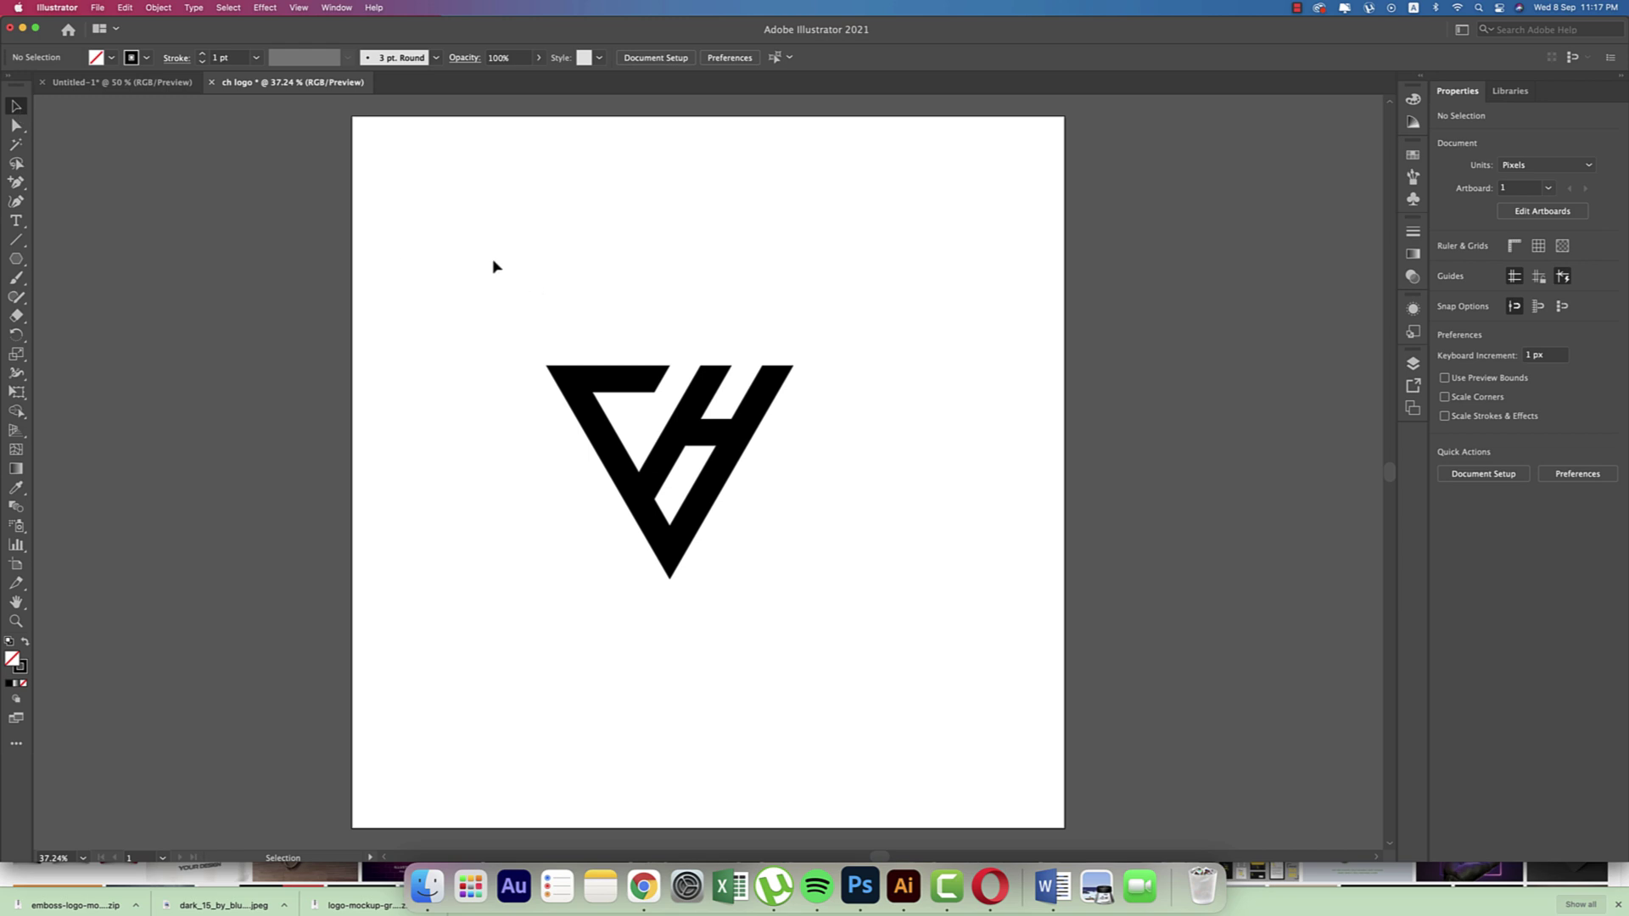
drag(494, 266, 840, 660)
click(146, 58)
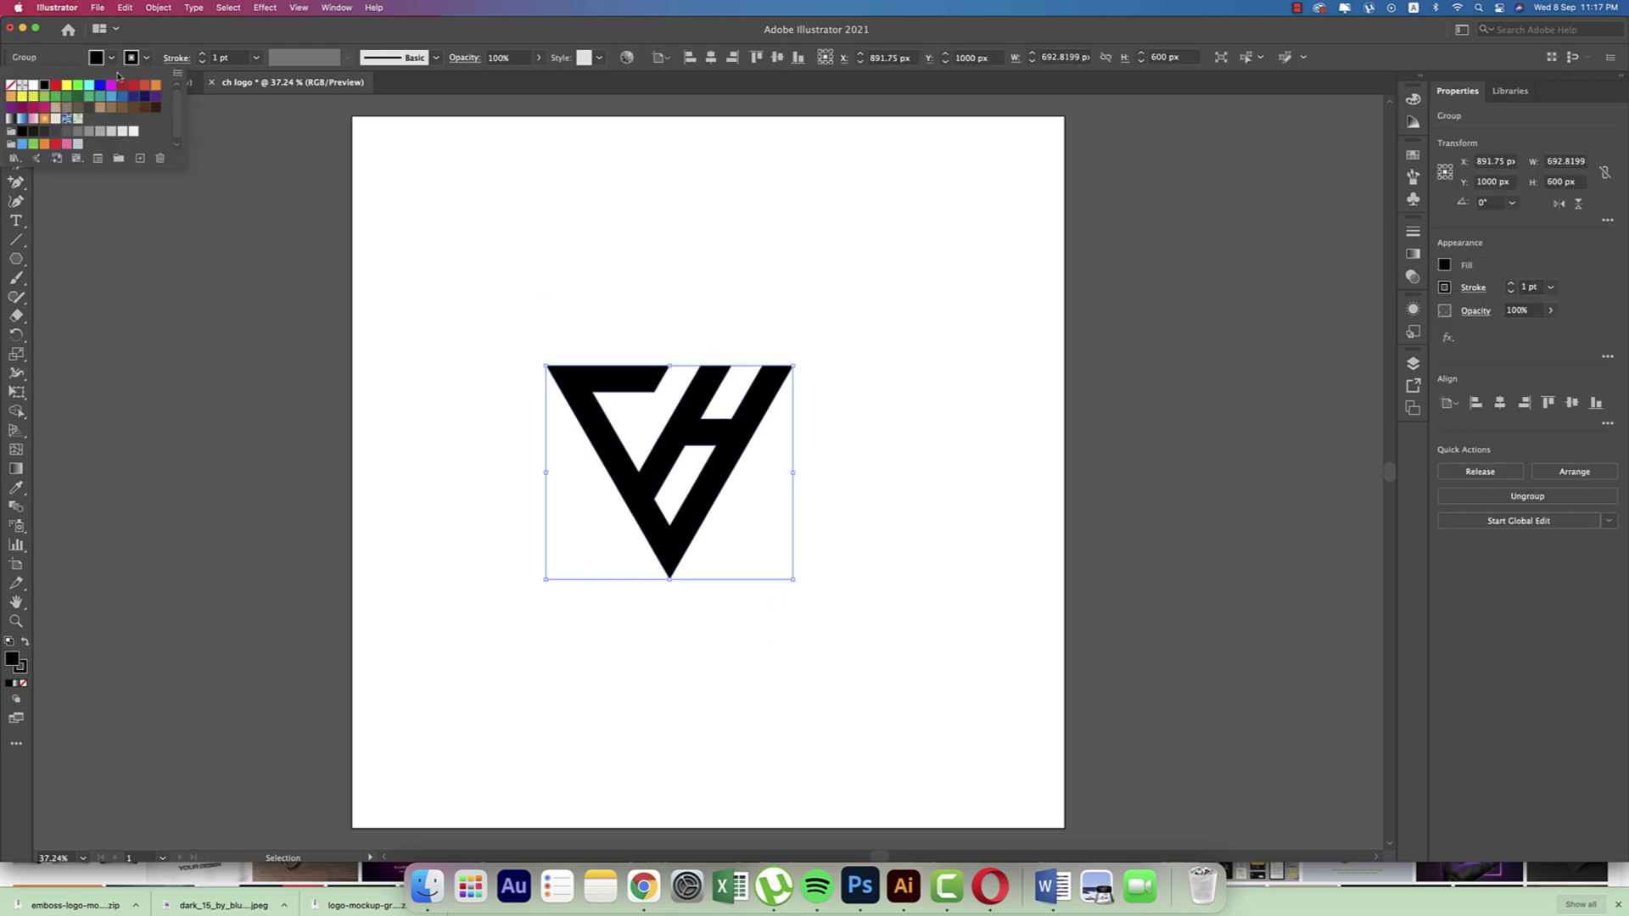
click(12, 85)
drag(671, 581, 684, 527)
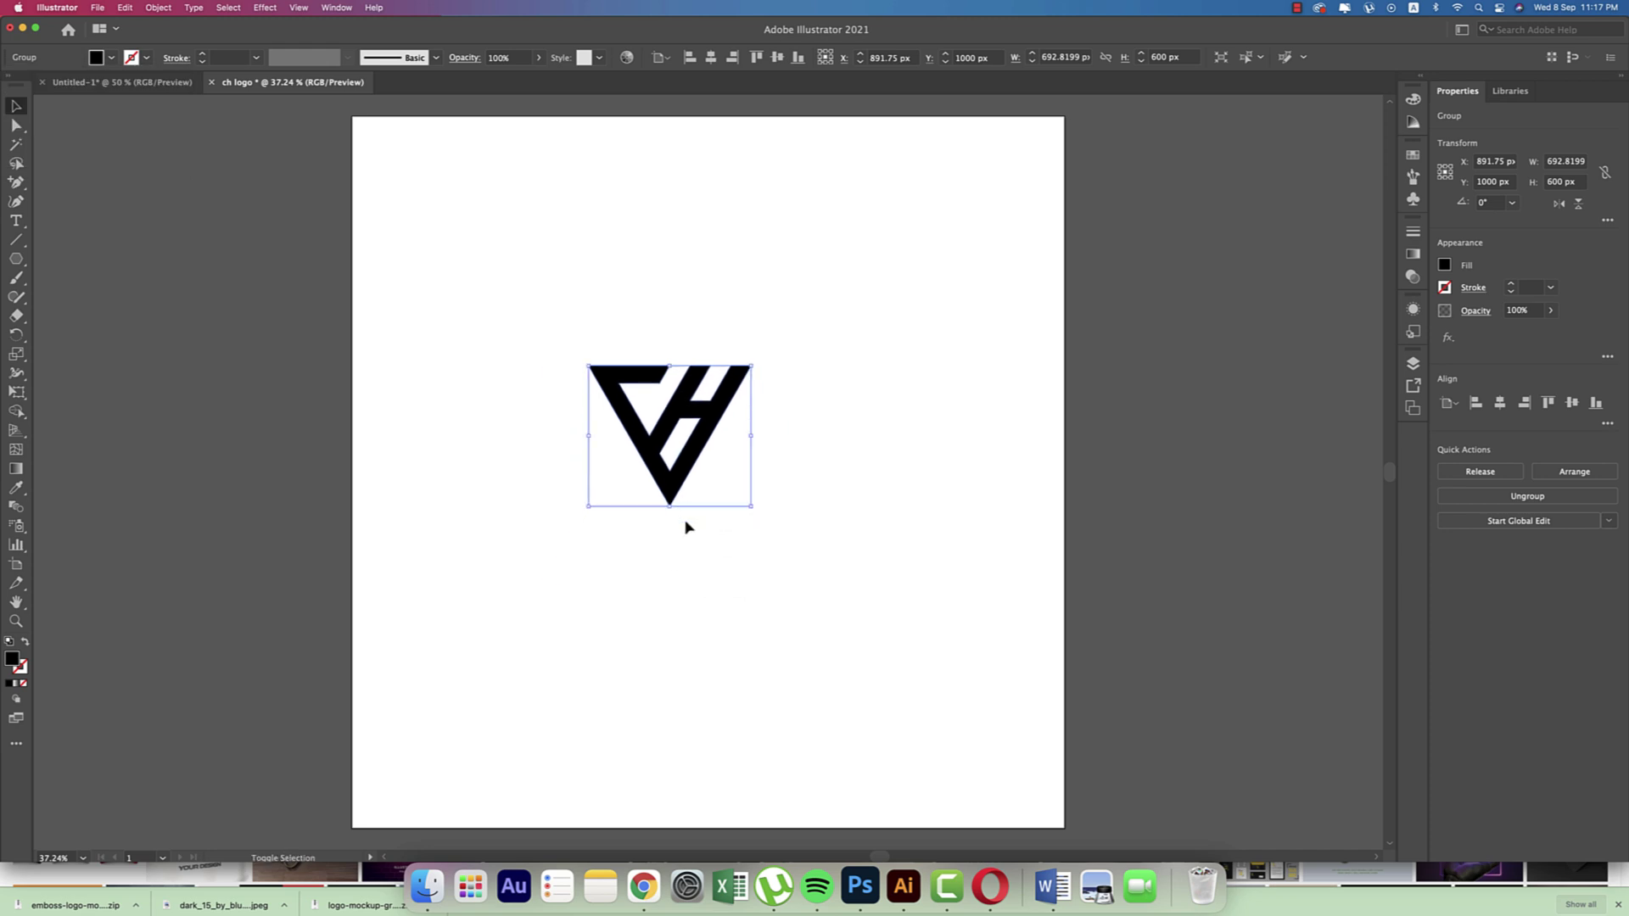
- Place a text object below the monogram with a 100 pt font size
click(779, 574)
click(16, 221)
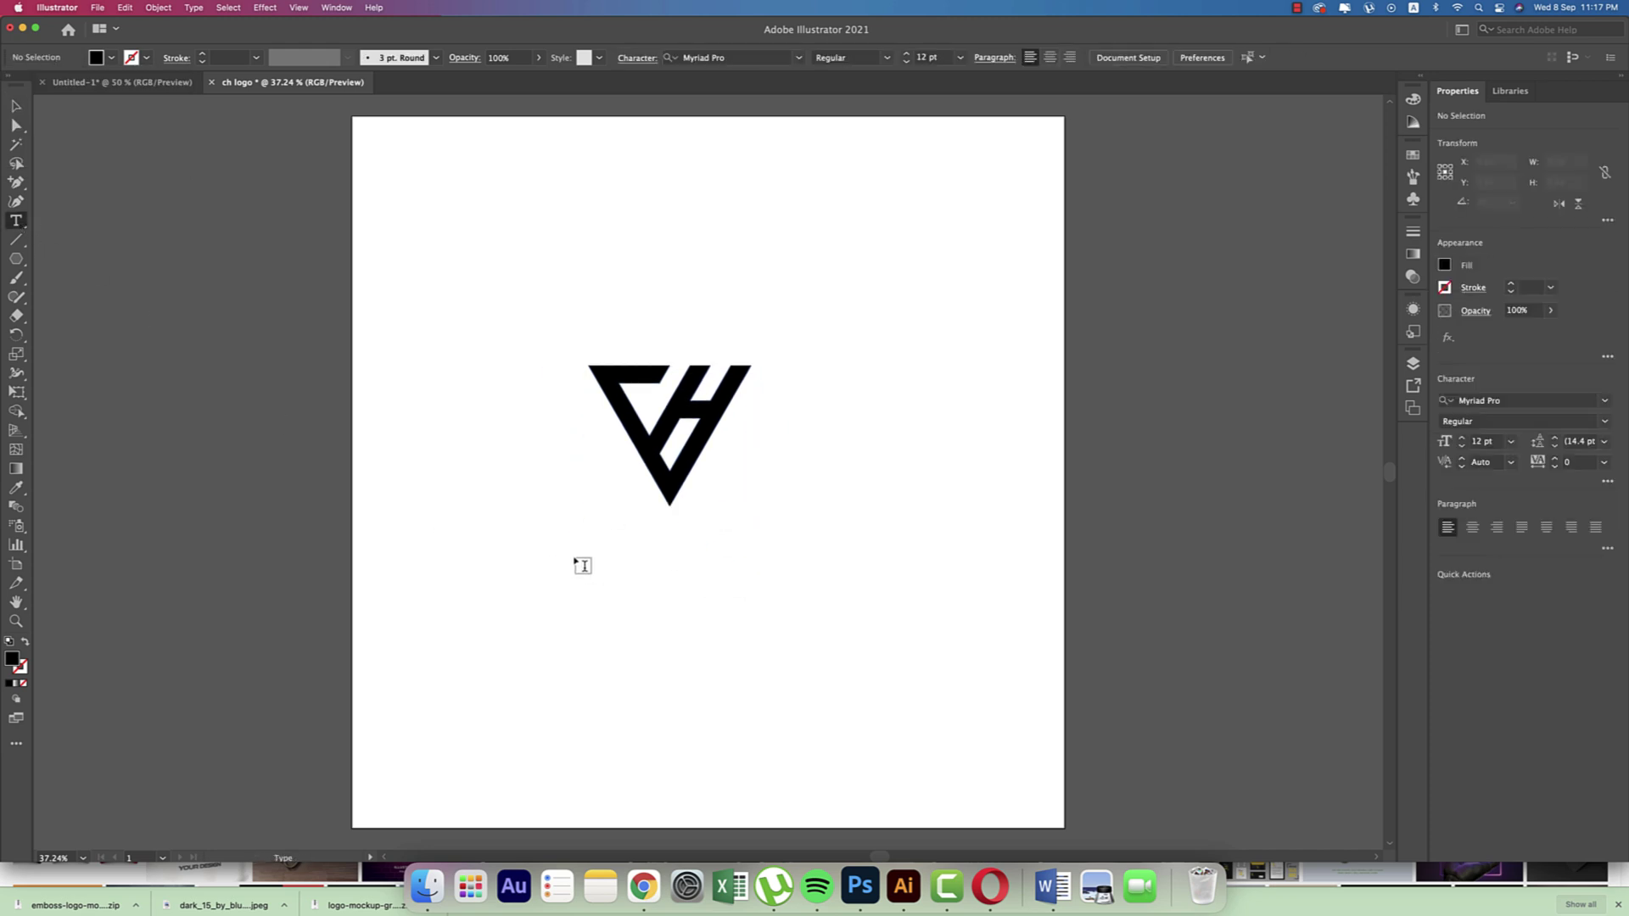
click(560, 552)
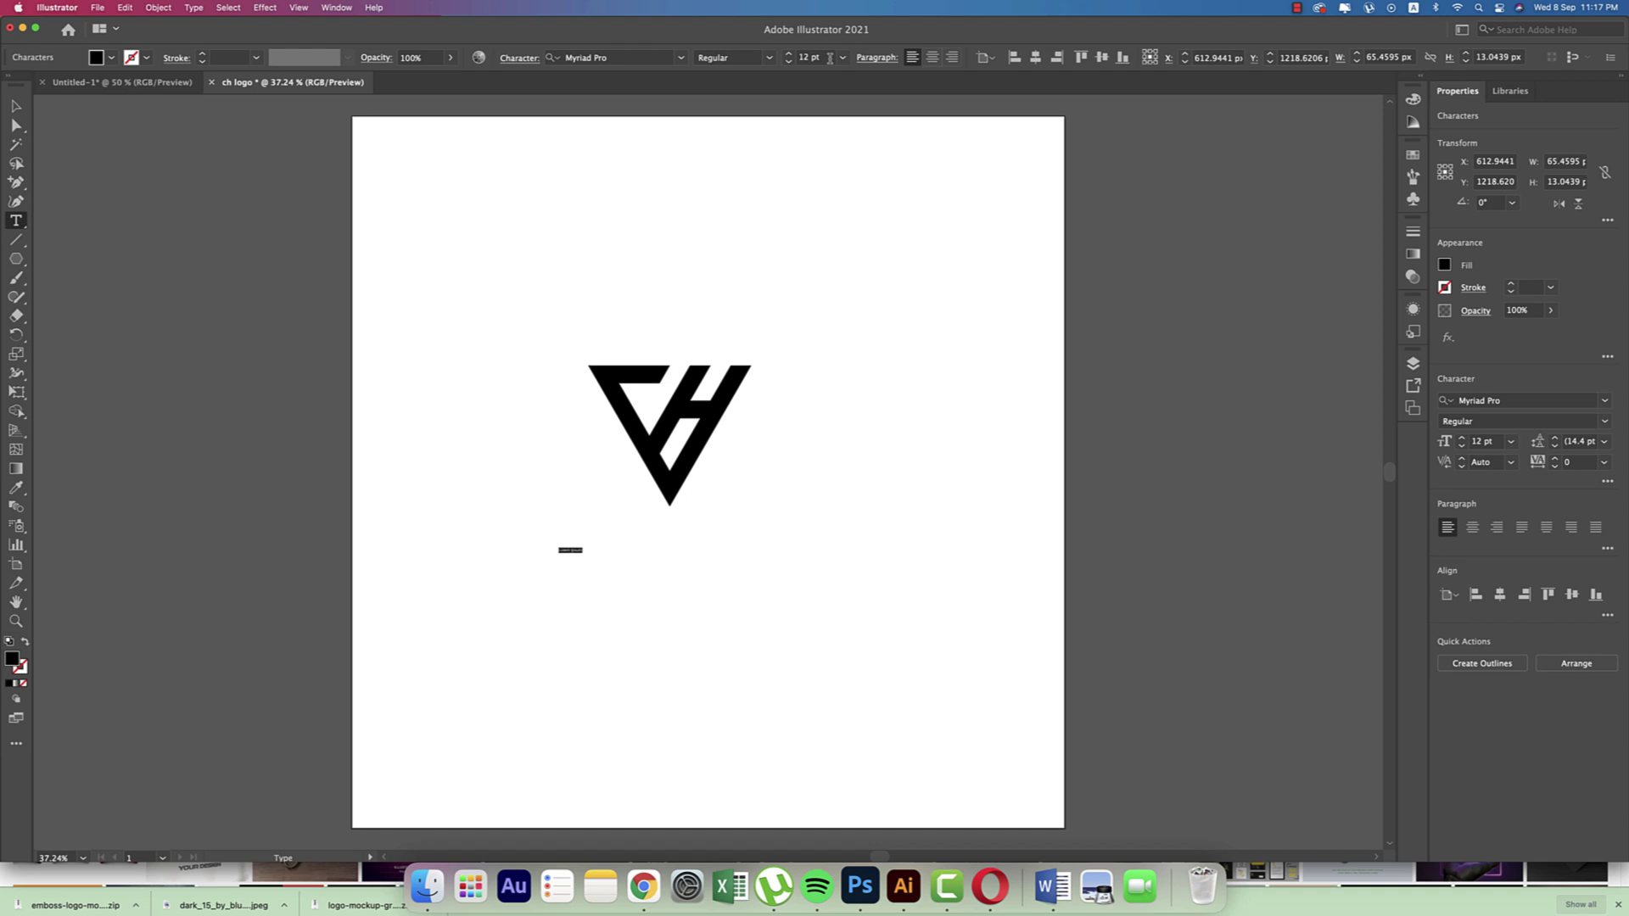
click(843, 57)
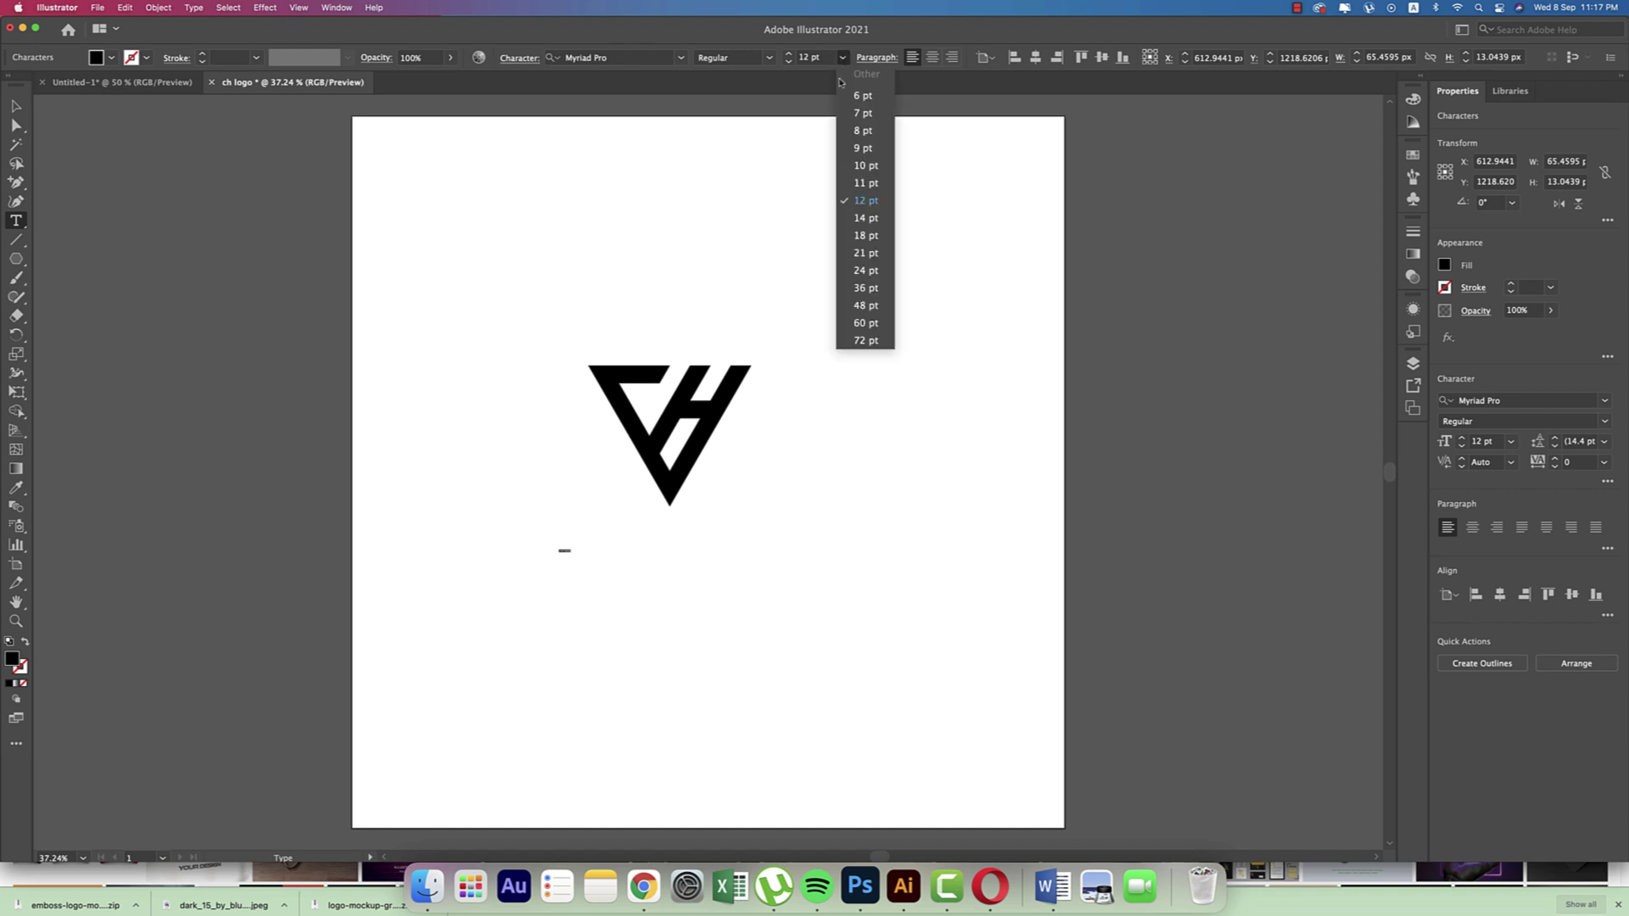
click(878, 341)
click(826, 58)
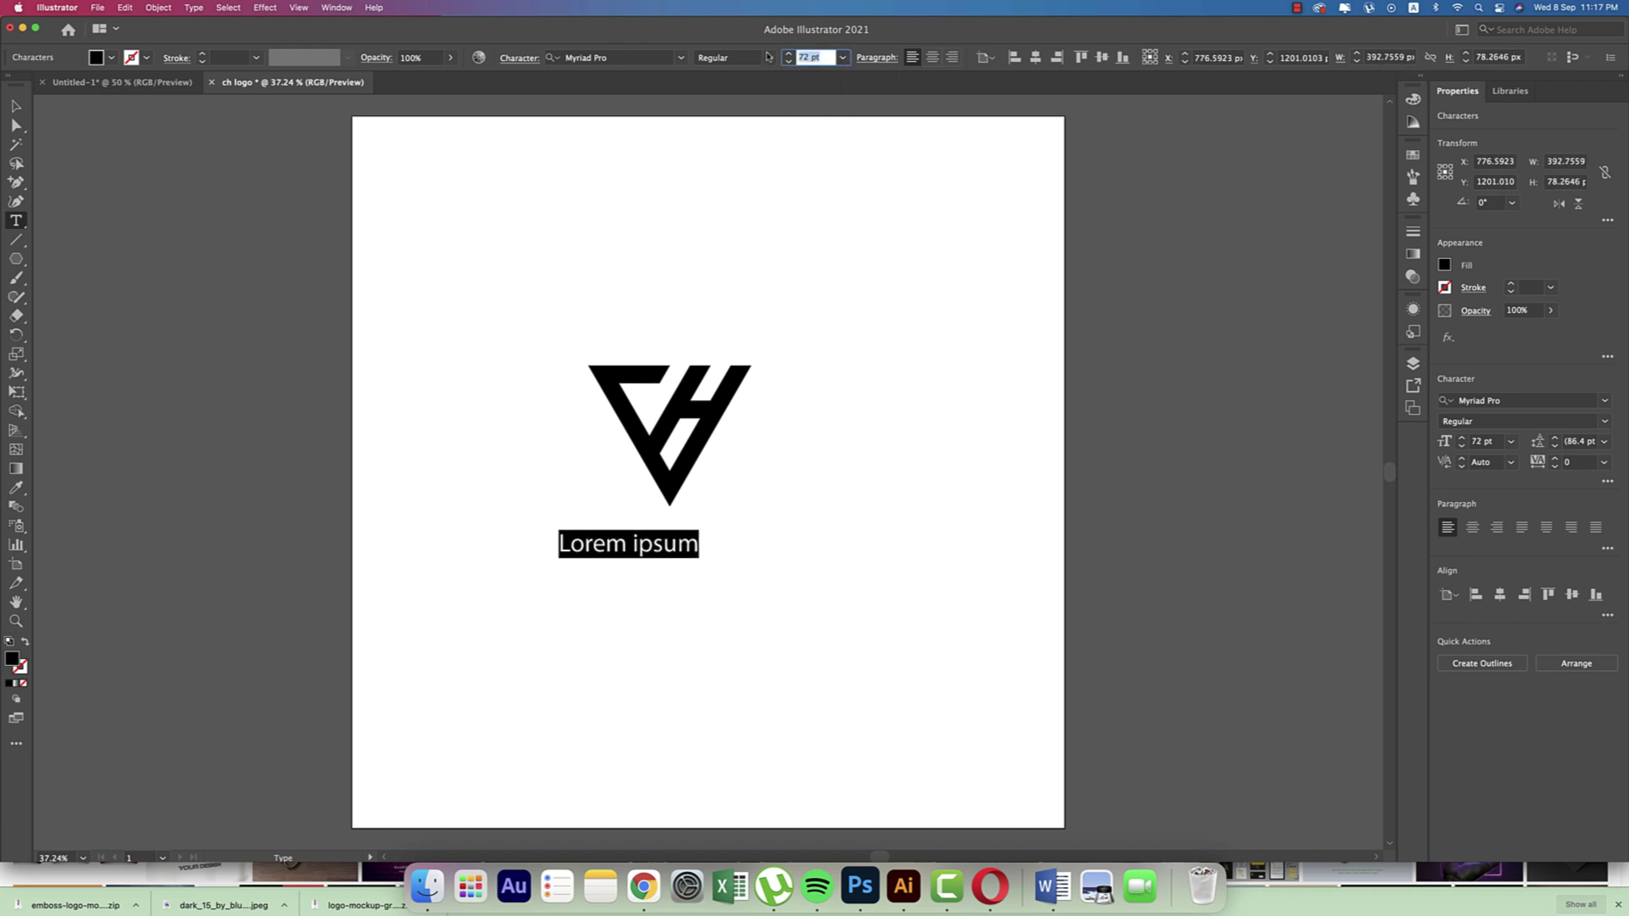
key(Return)
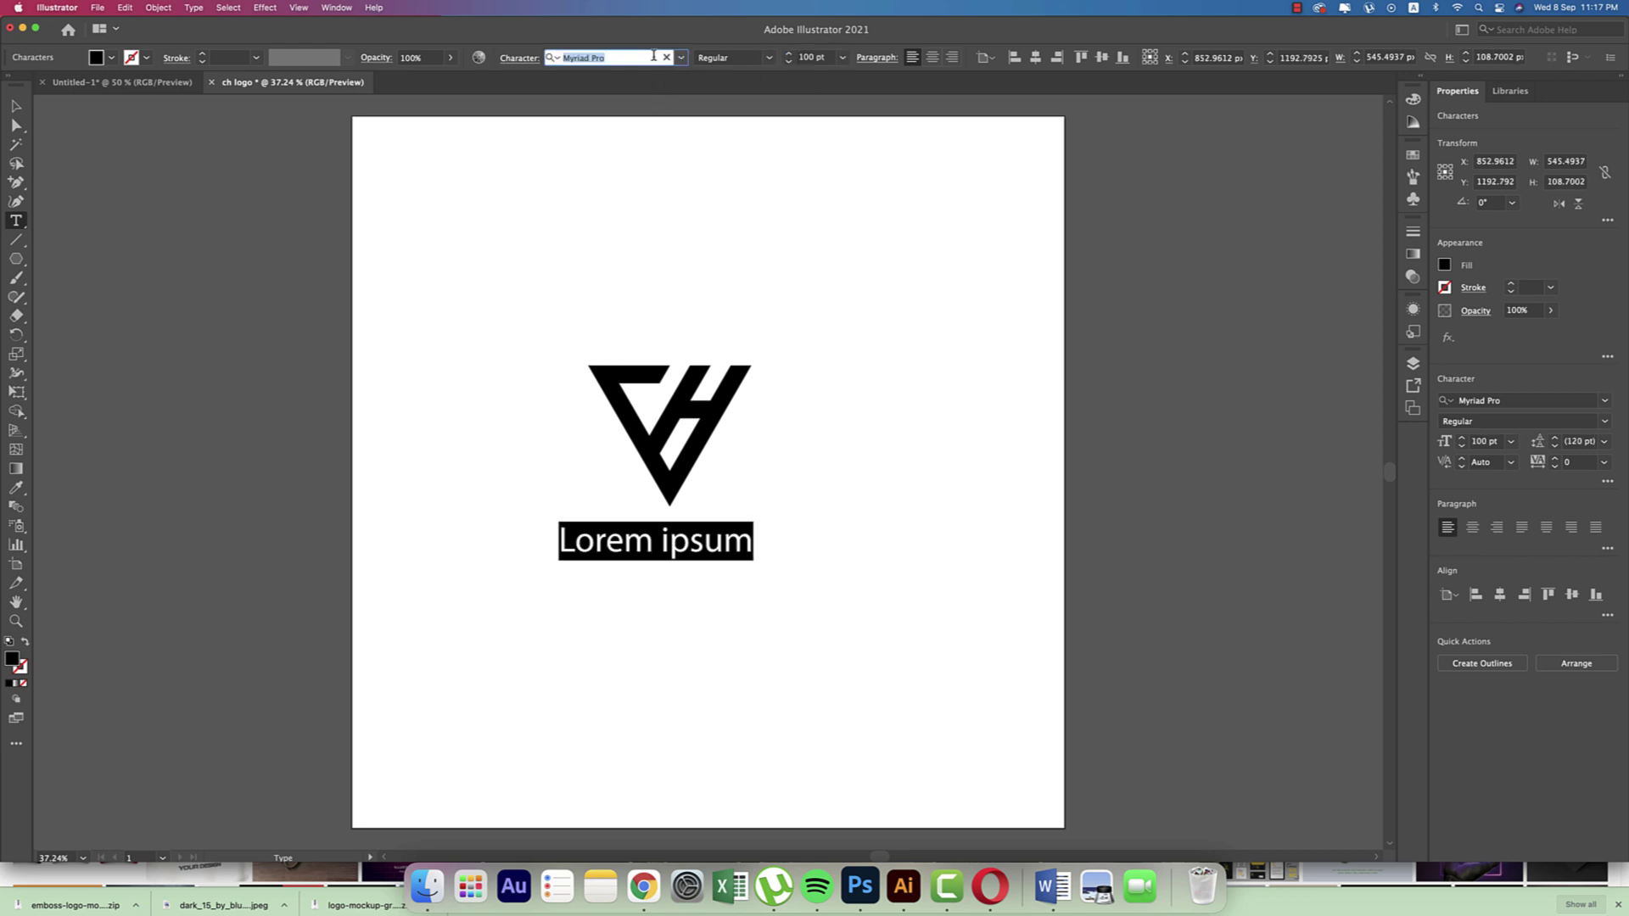
- Set the font to Futura Medium and type 'CAR HUB'
text(Fut)
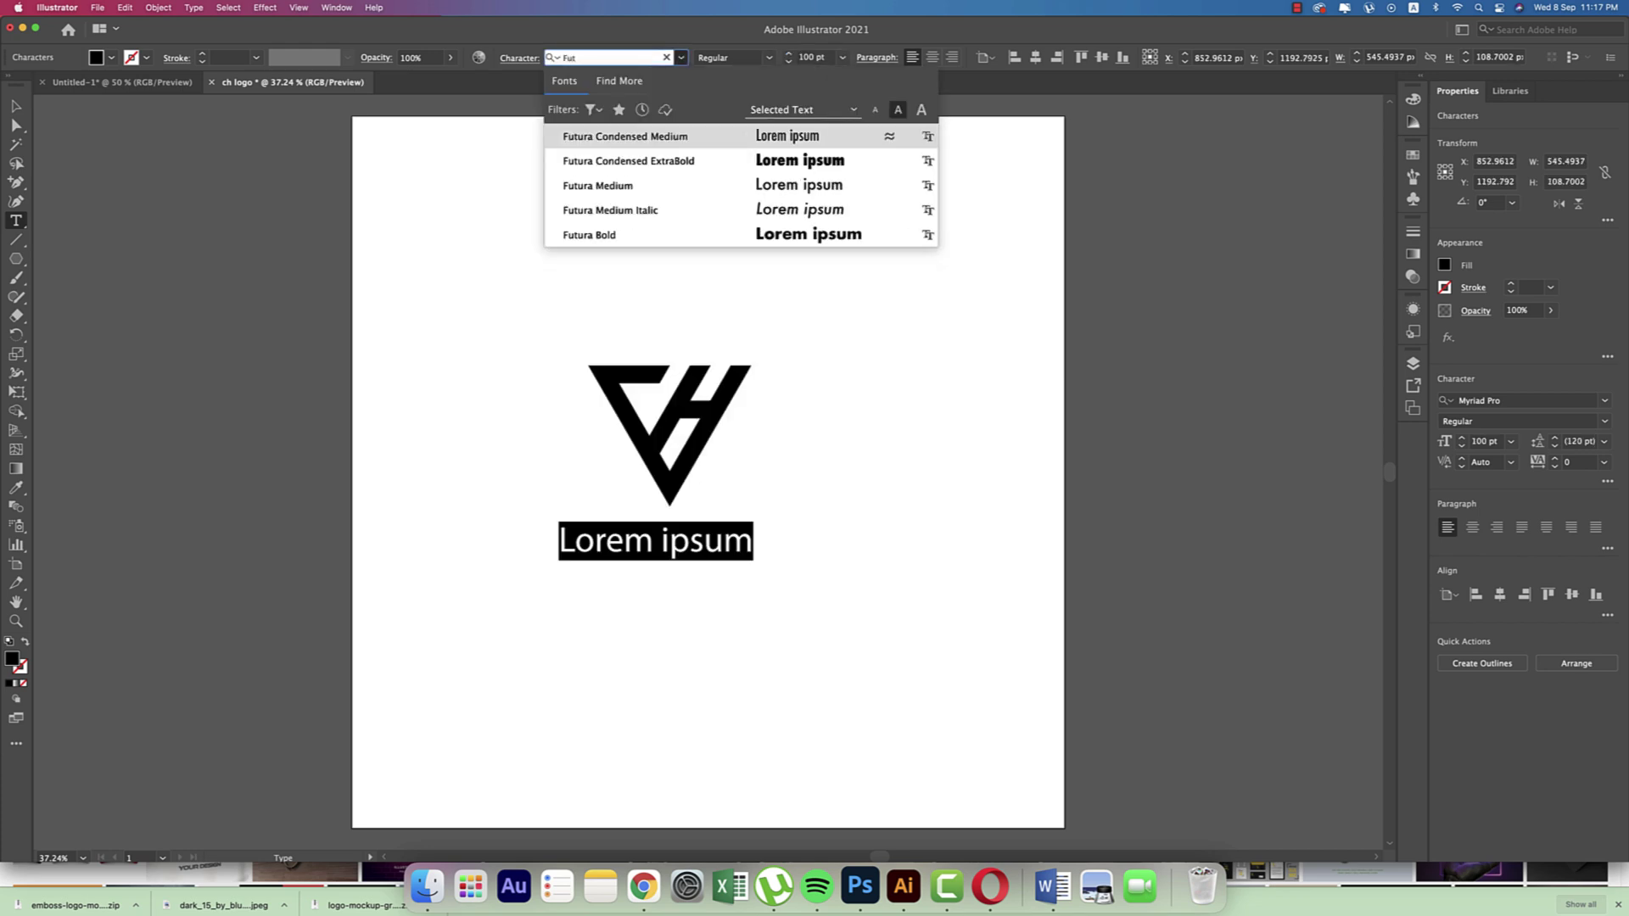
click(737, 186)
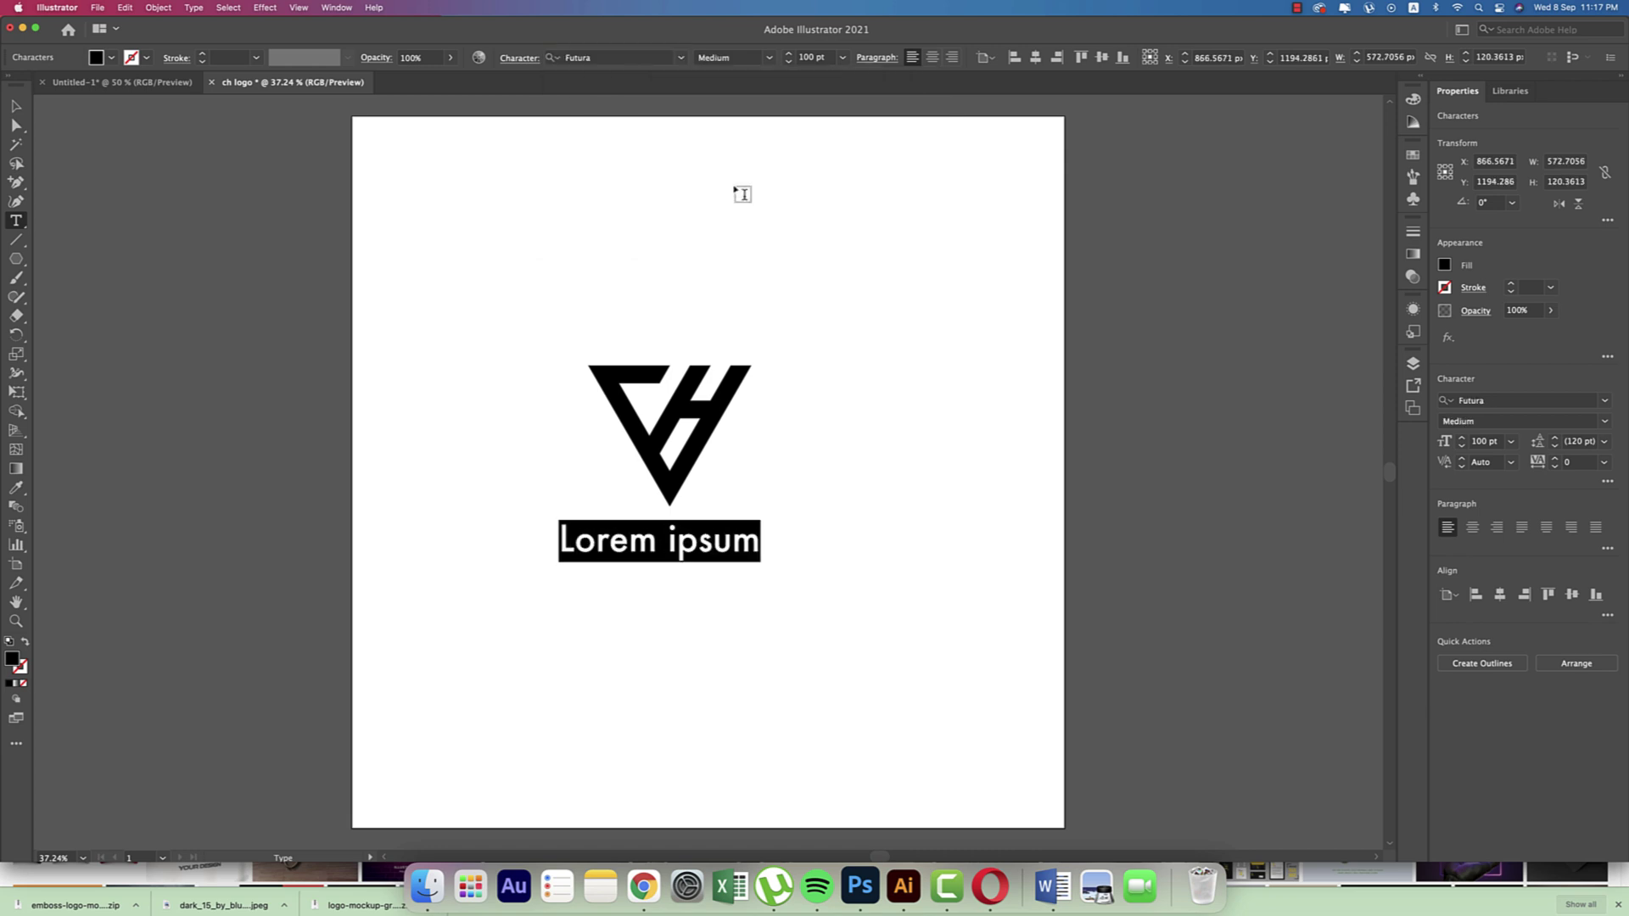
text(C)
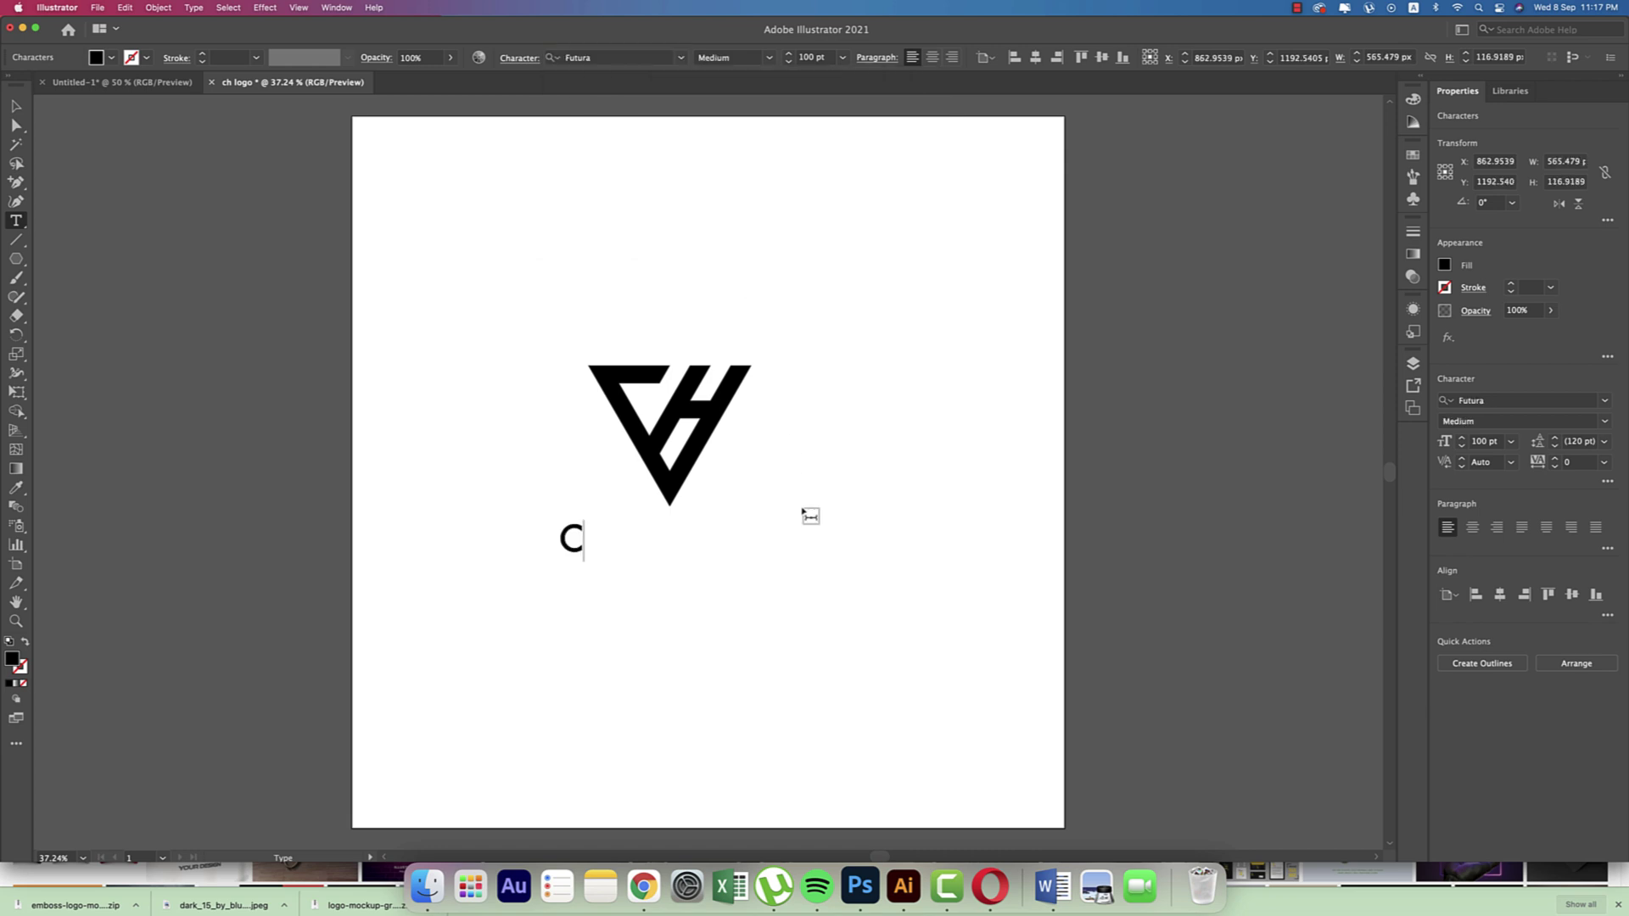
text(AR HUB)
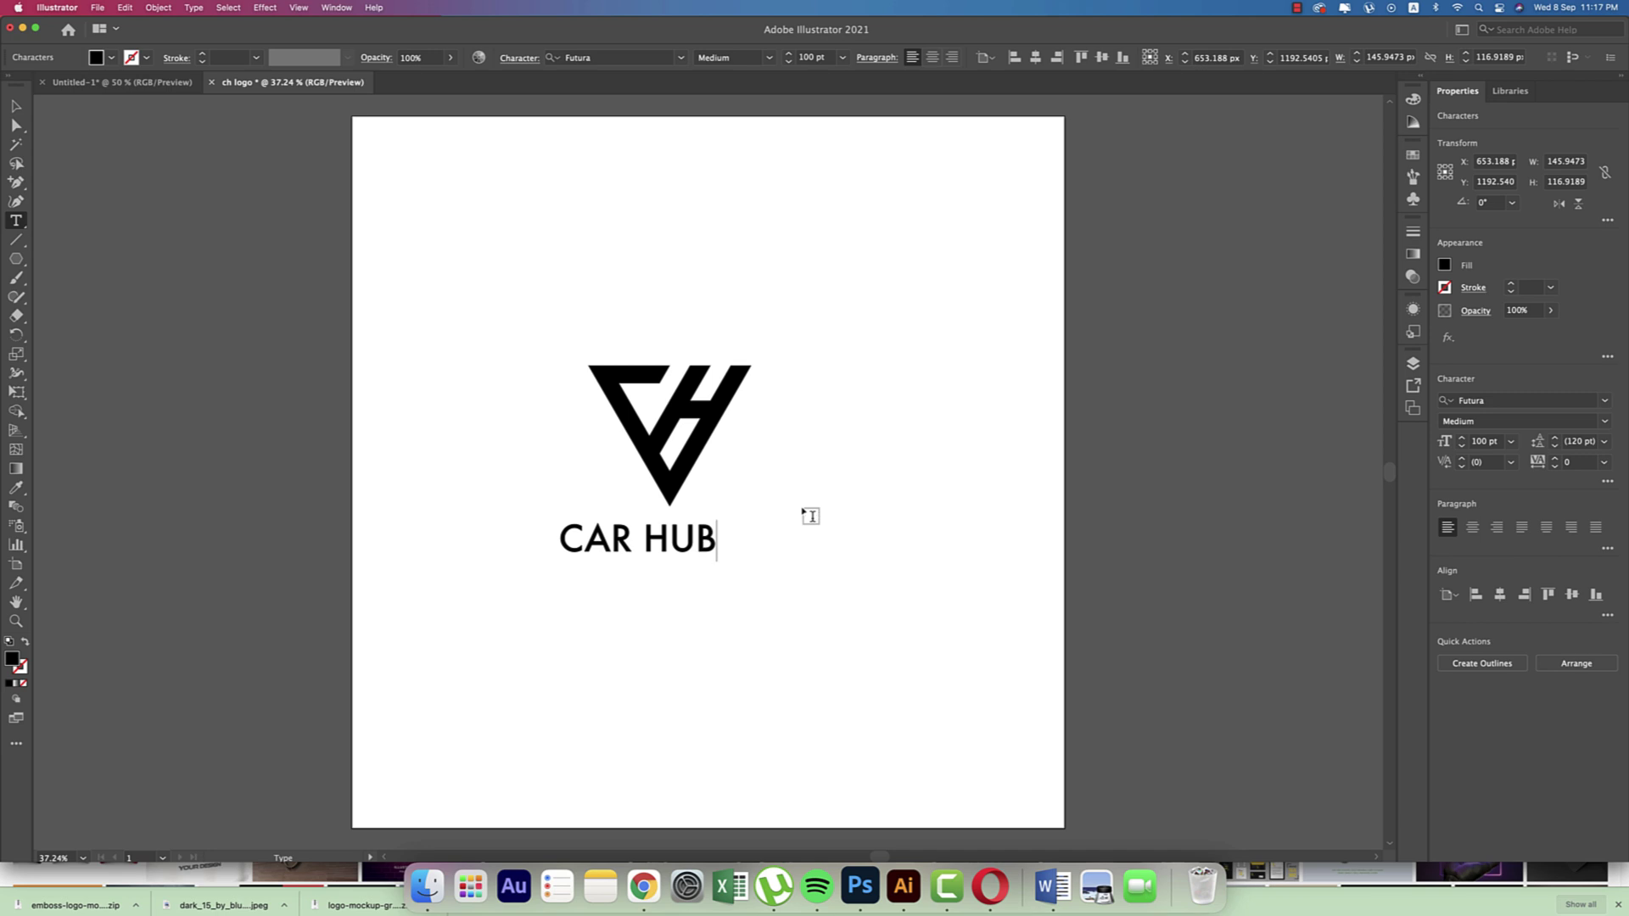
key(Escape)
- Change CAR HUB to Nexa Bold with letter tracking of 200
key(super+a)
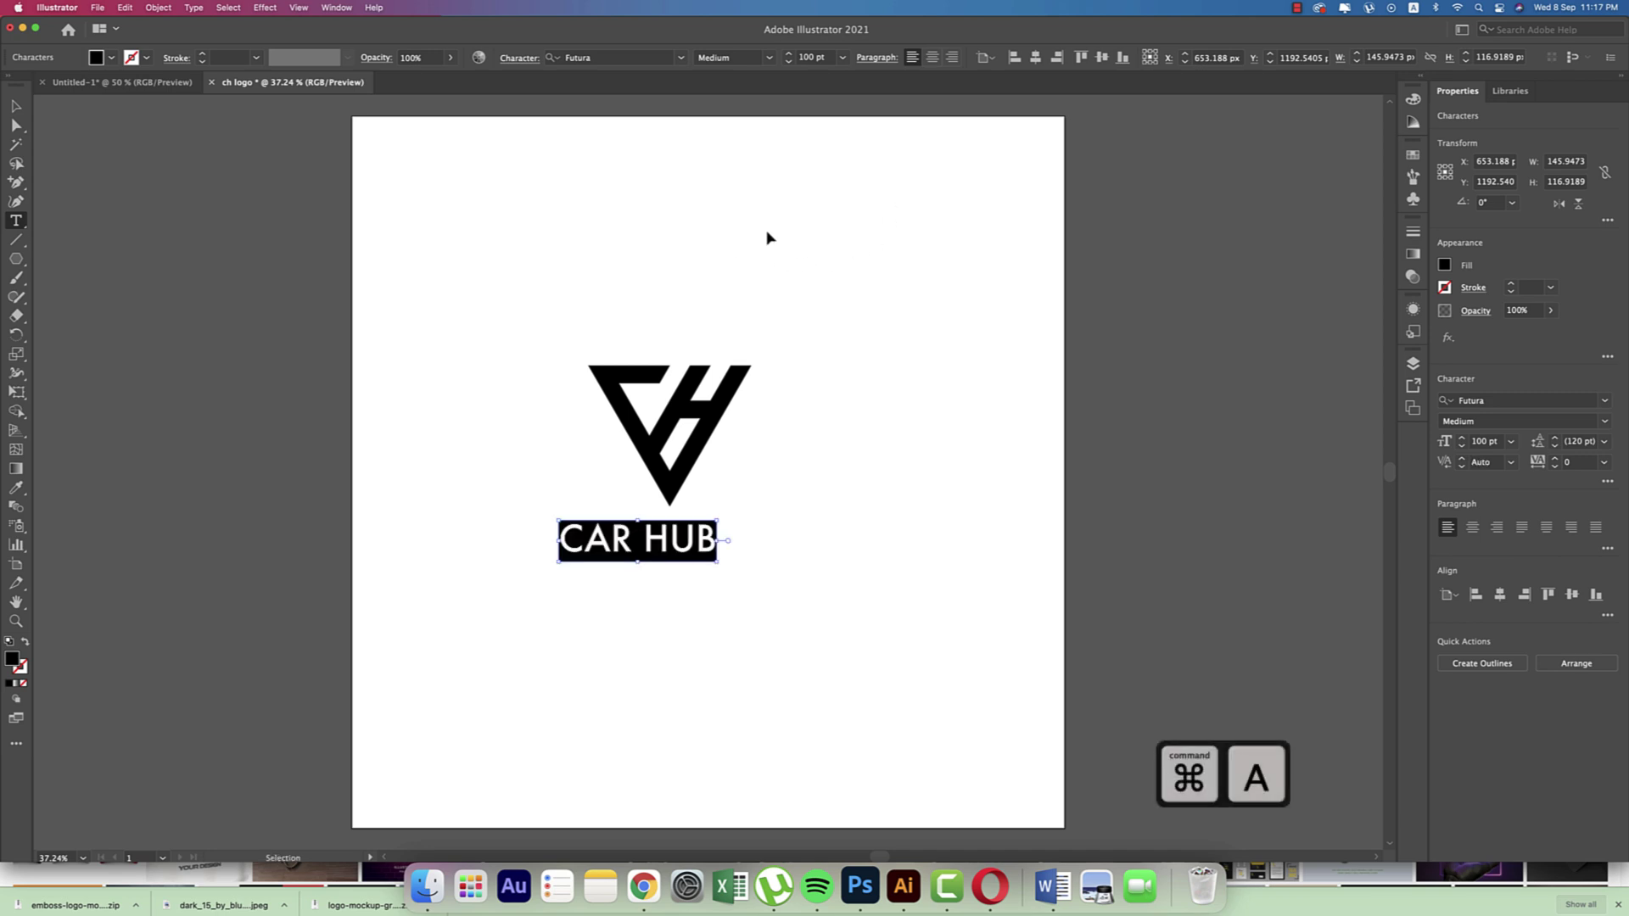
click(648, 59)
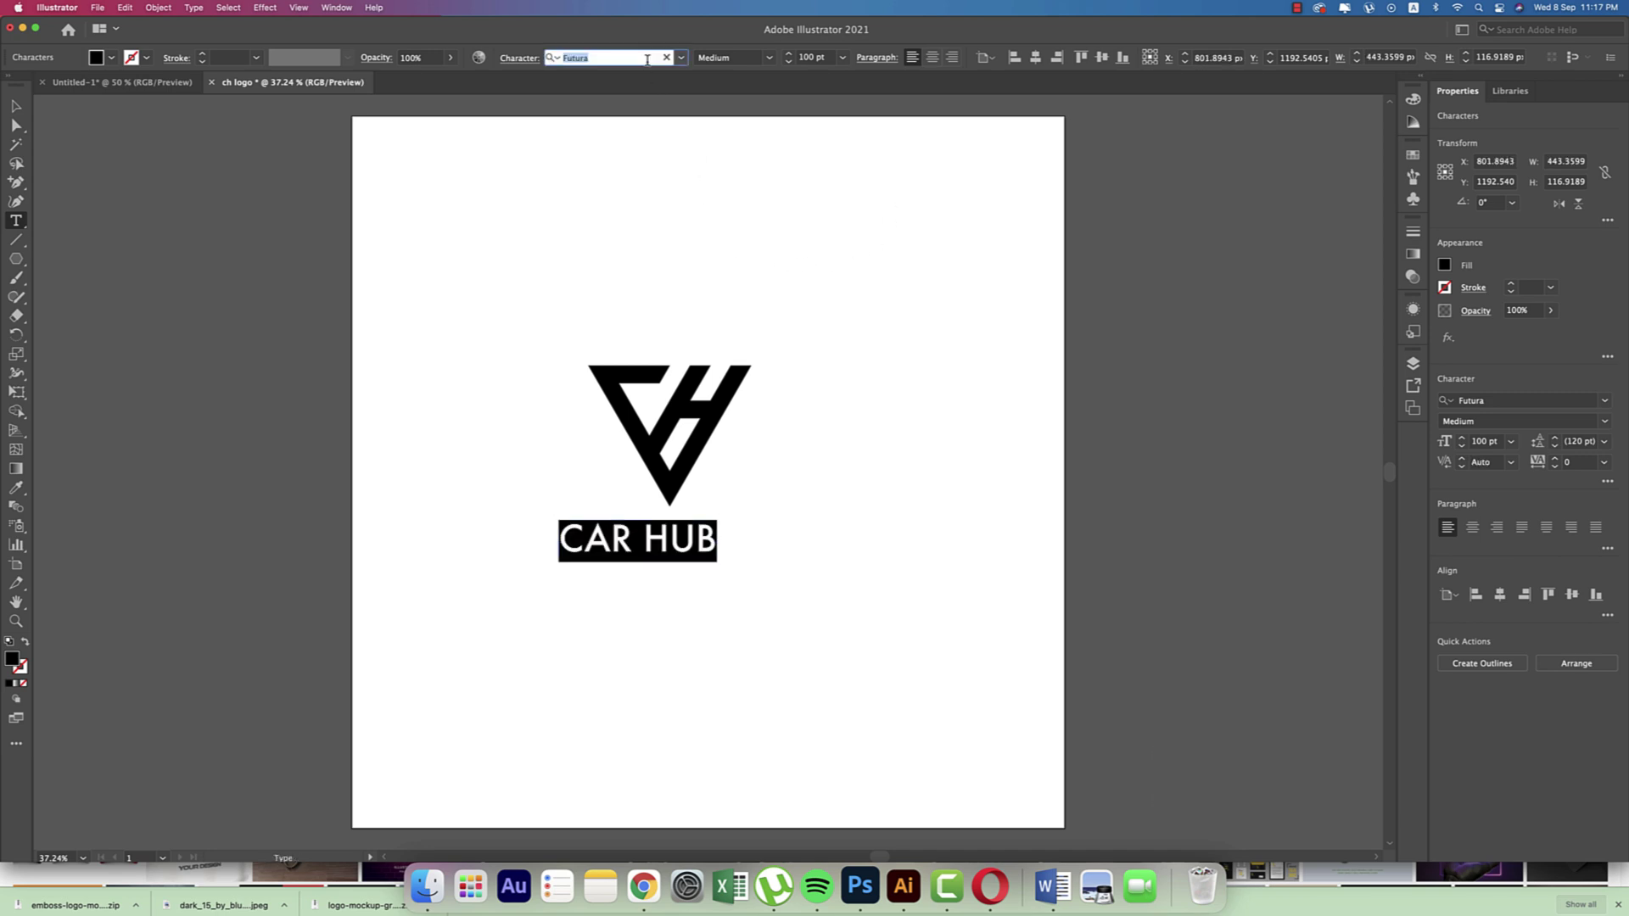
text(NEXA)
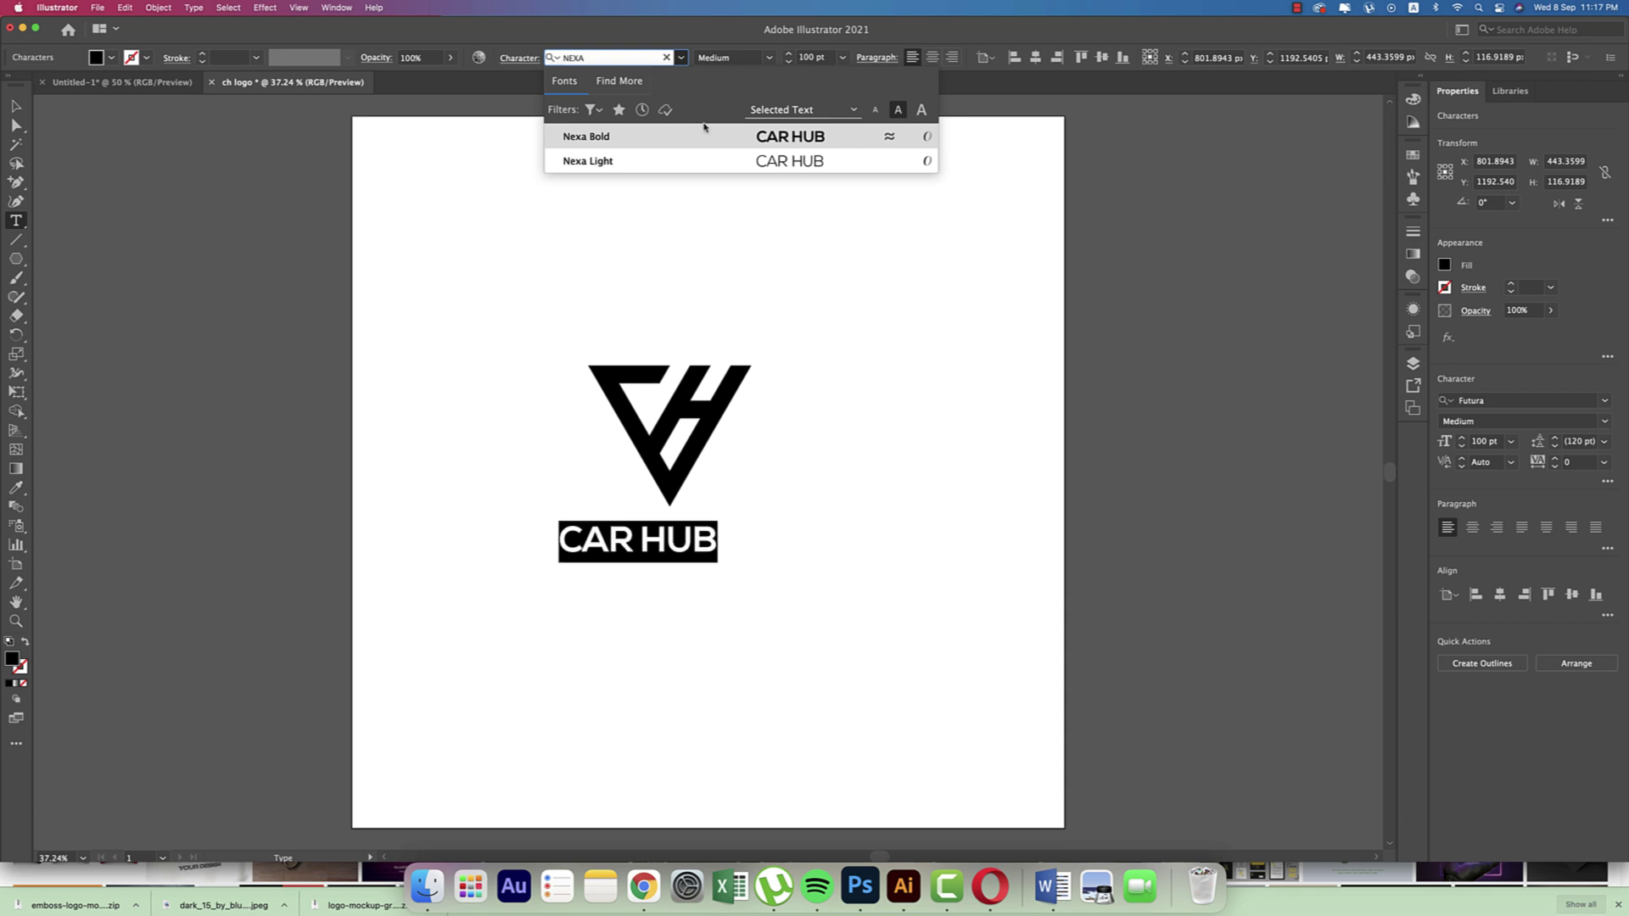
click(748, 136)
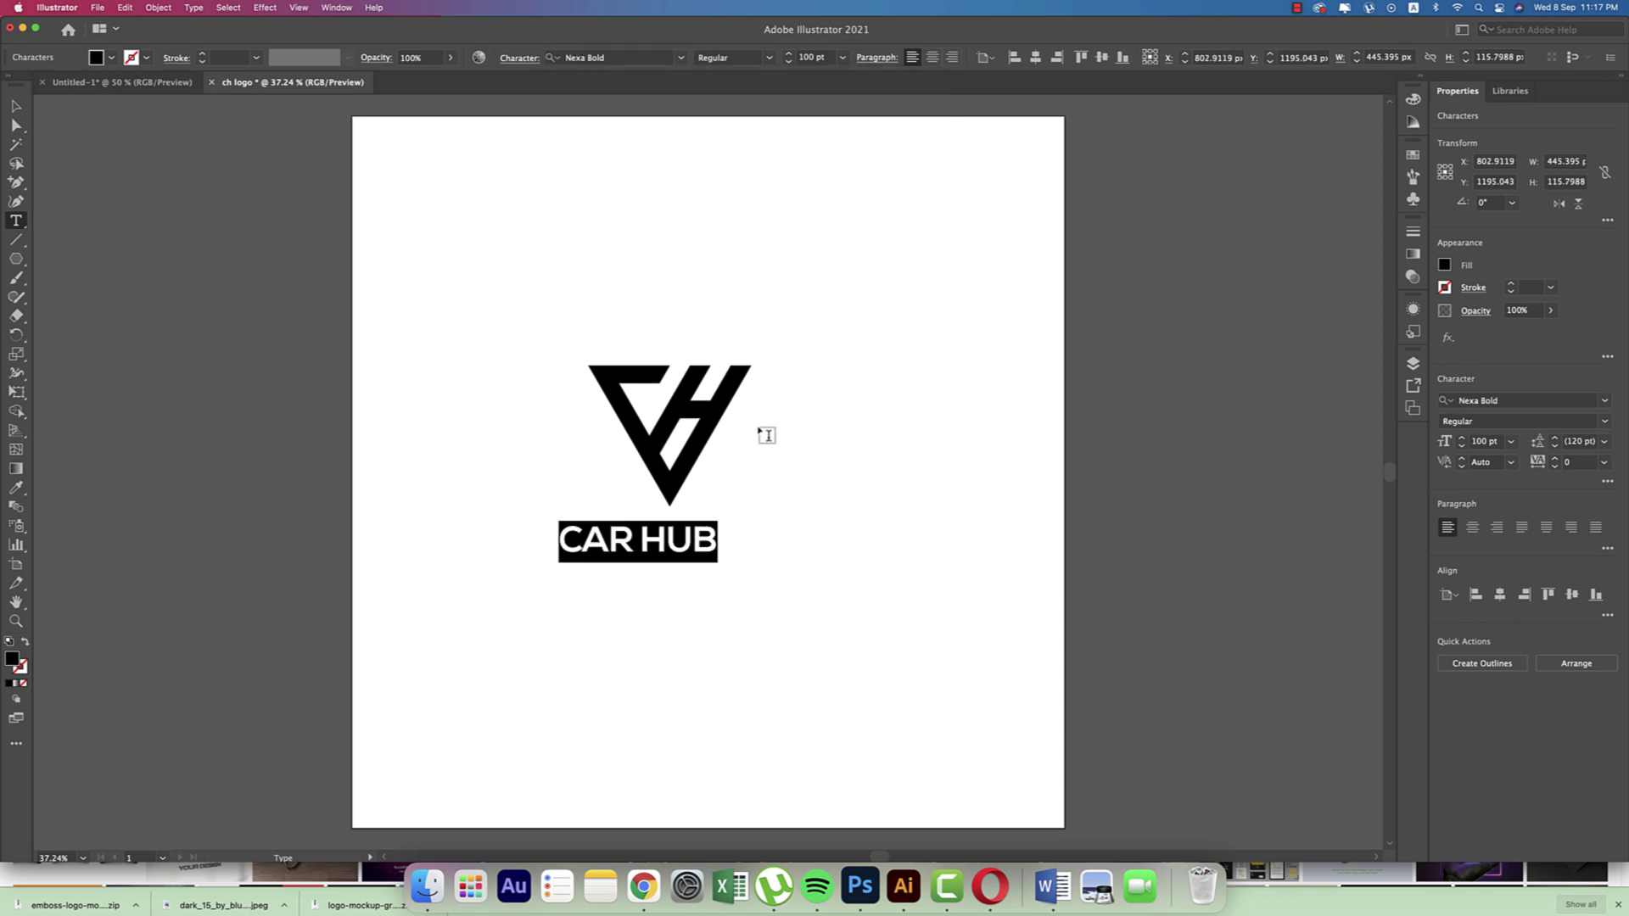
click(522, 63)
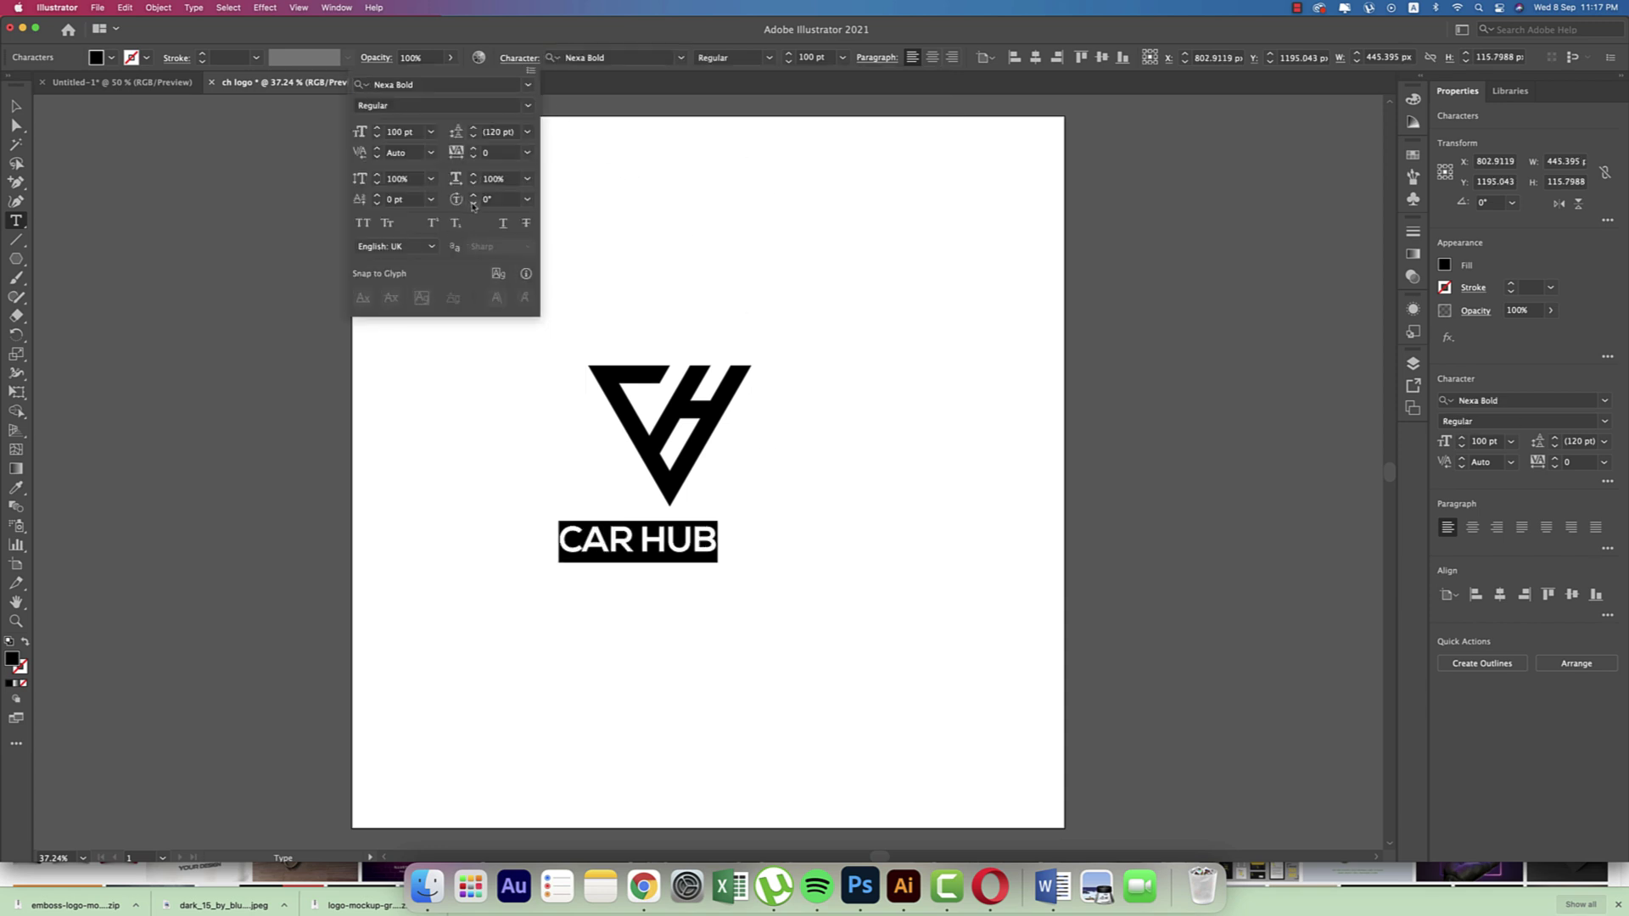
click(527, 152)
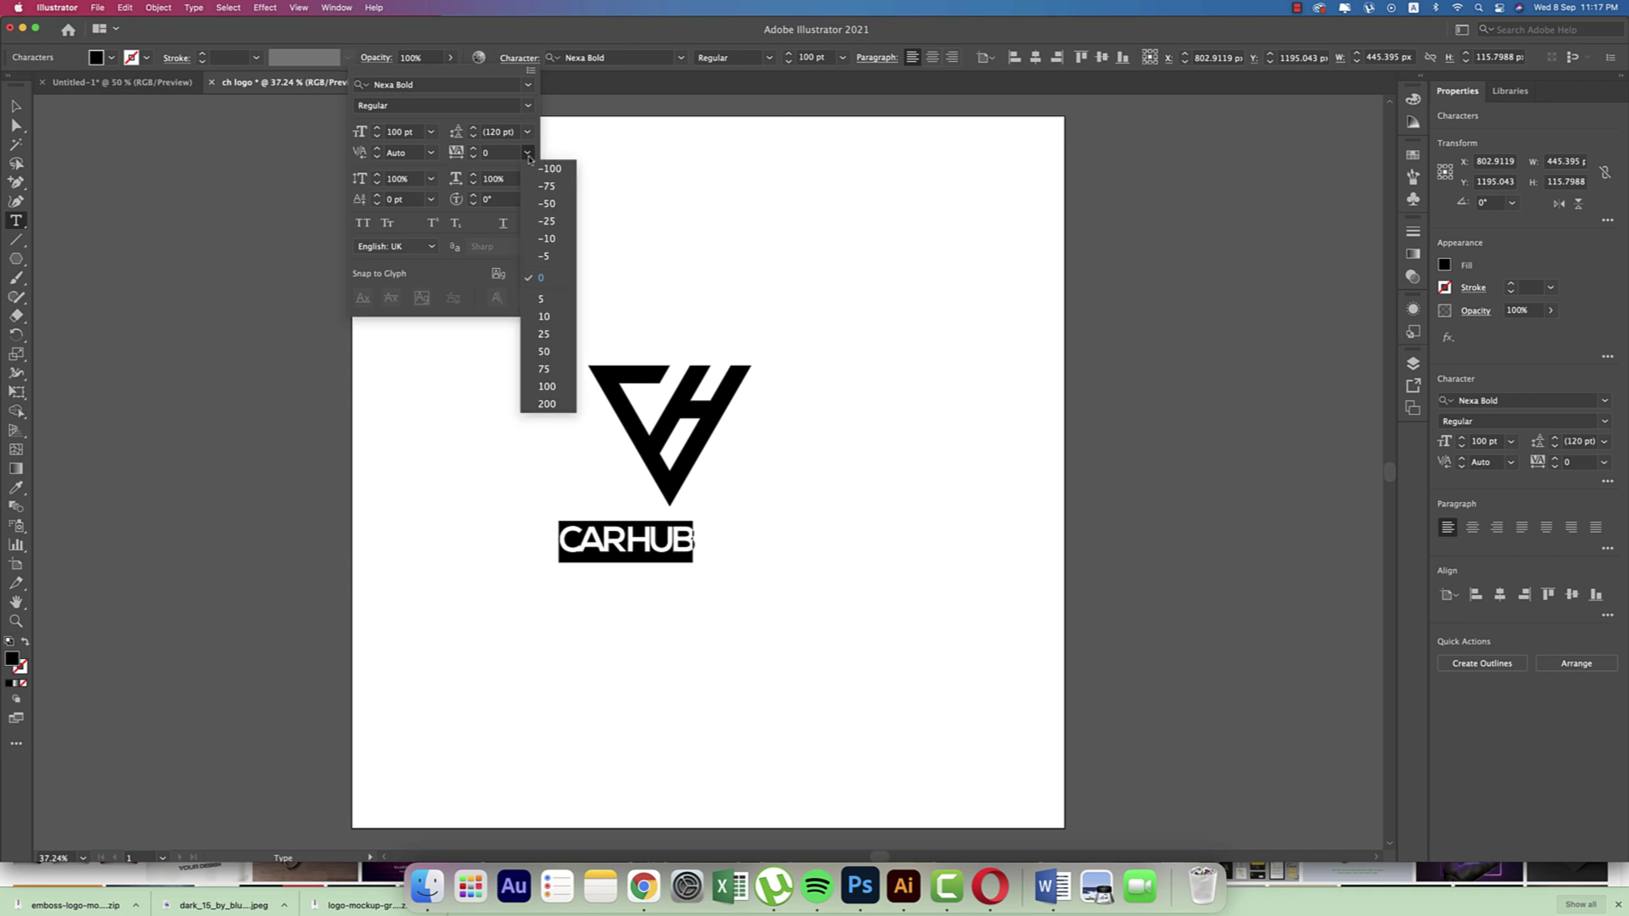
click(548, 405)
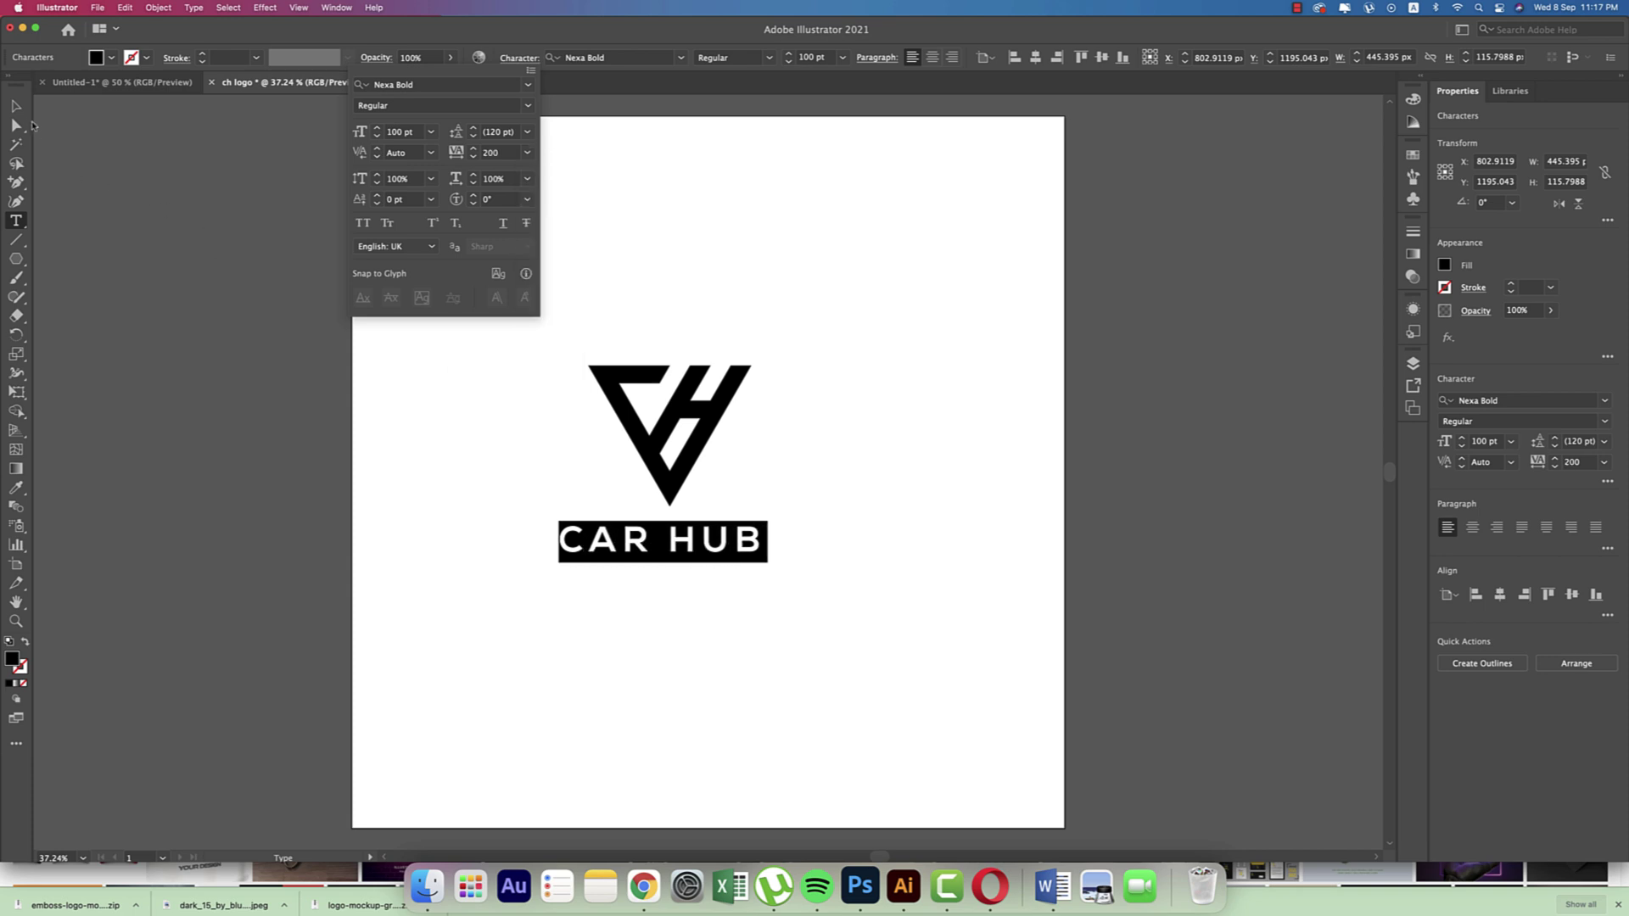
- Enlarge the CAR HUB text slightly and centre it horizontally under the triangle logo
click(19, 109)
click(18, 109)
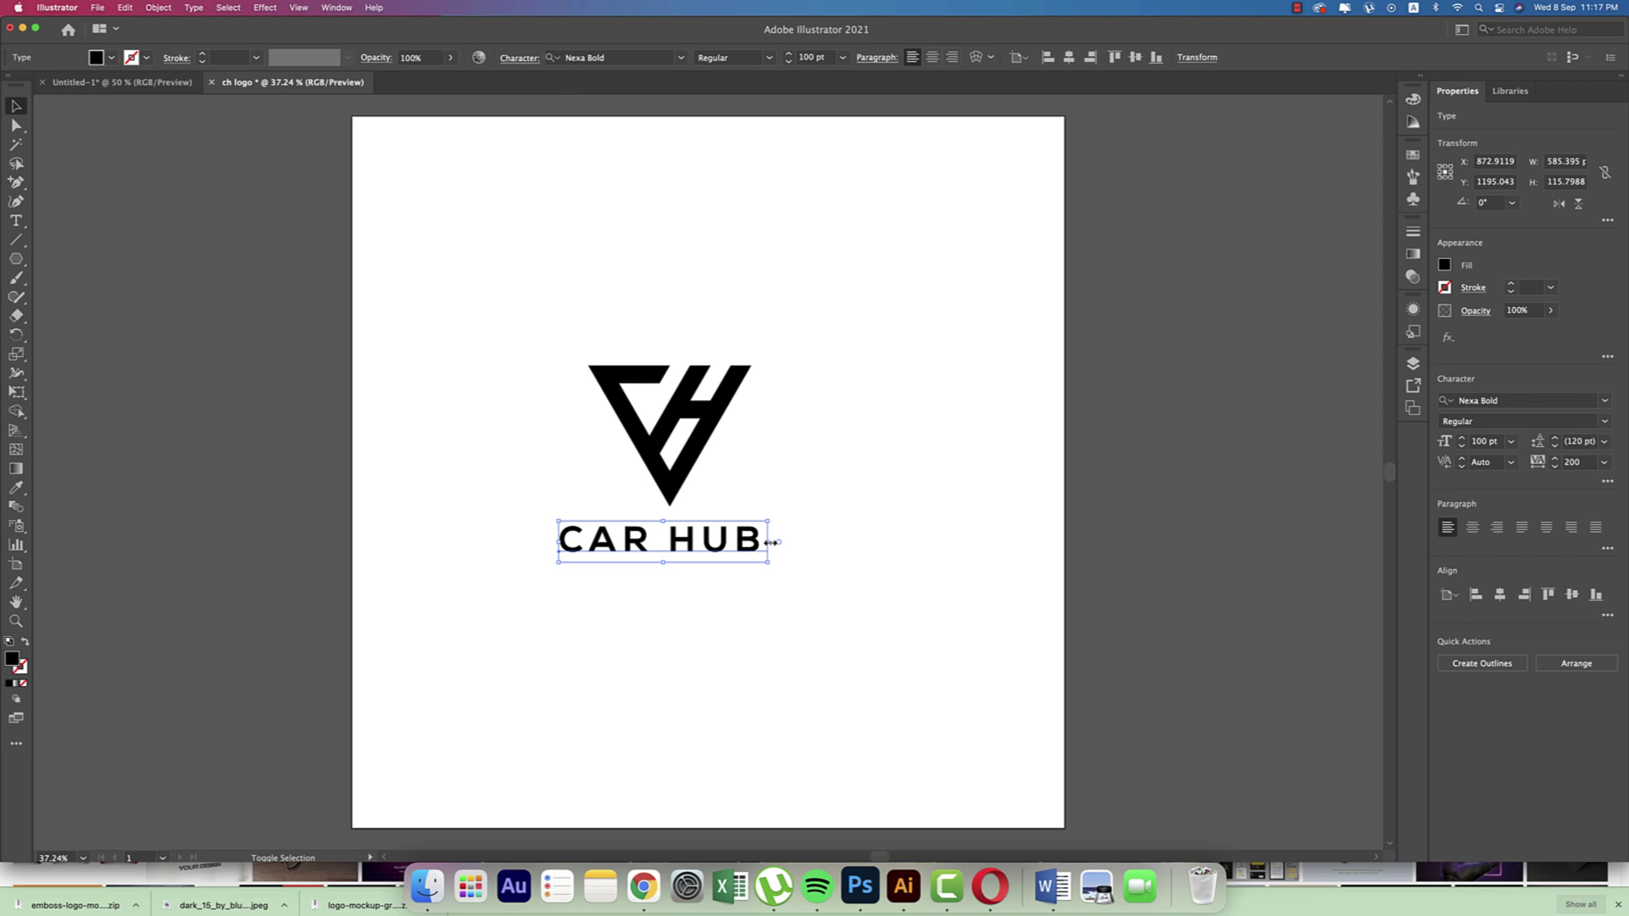
drag(771, 542, 787, 543)
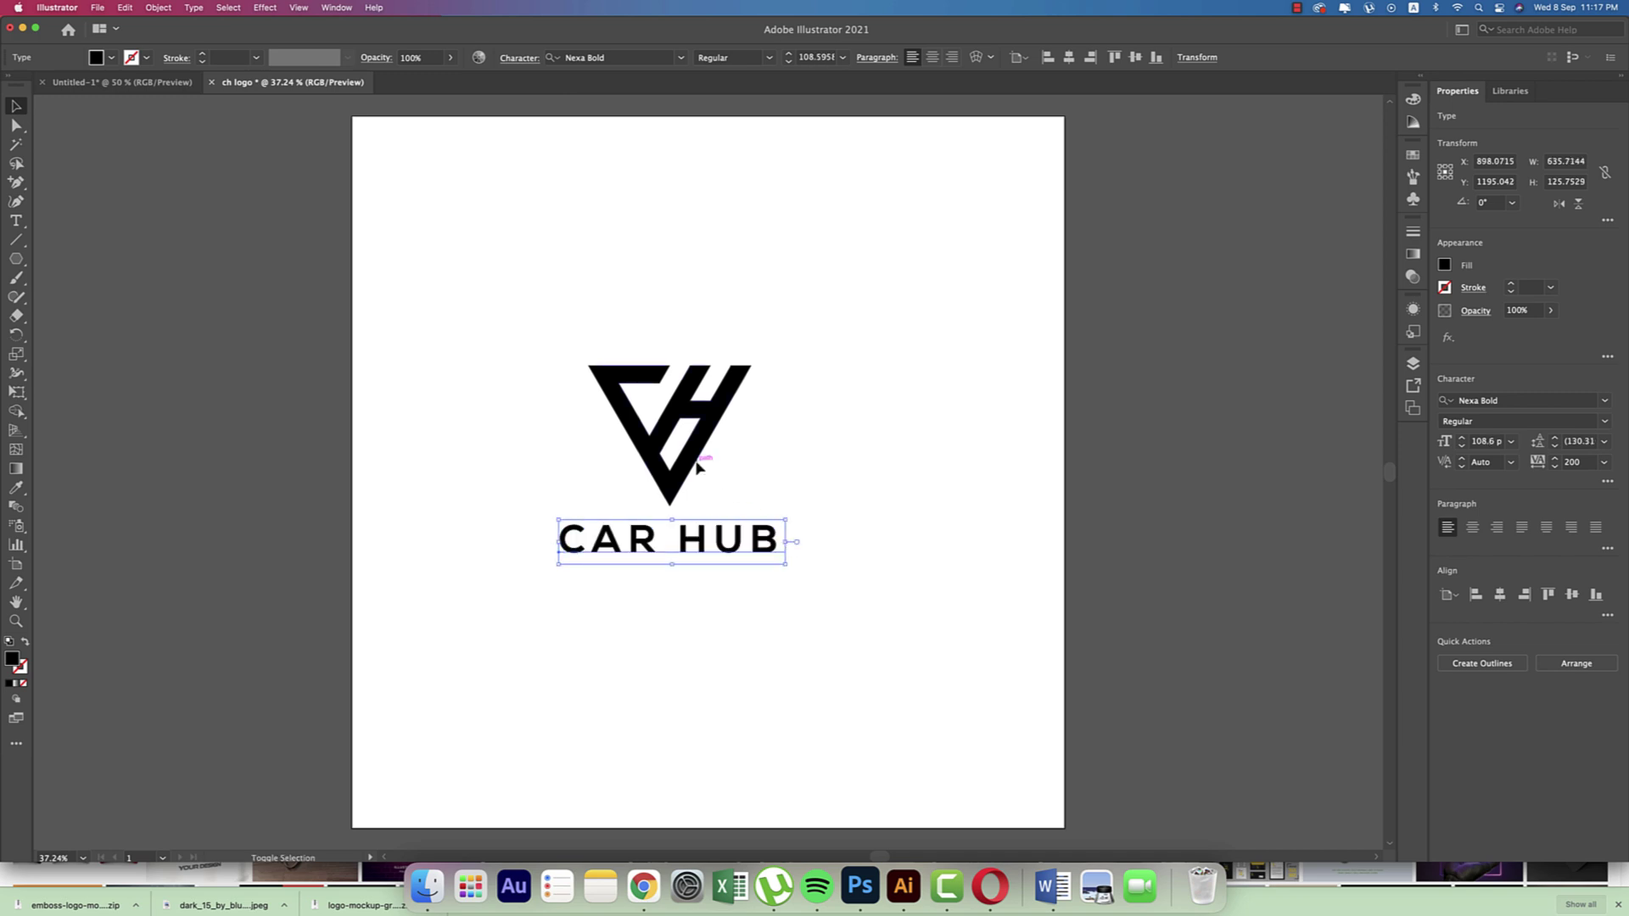
shift+click(696, 467)
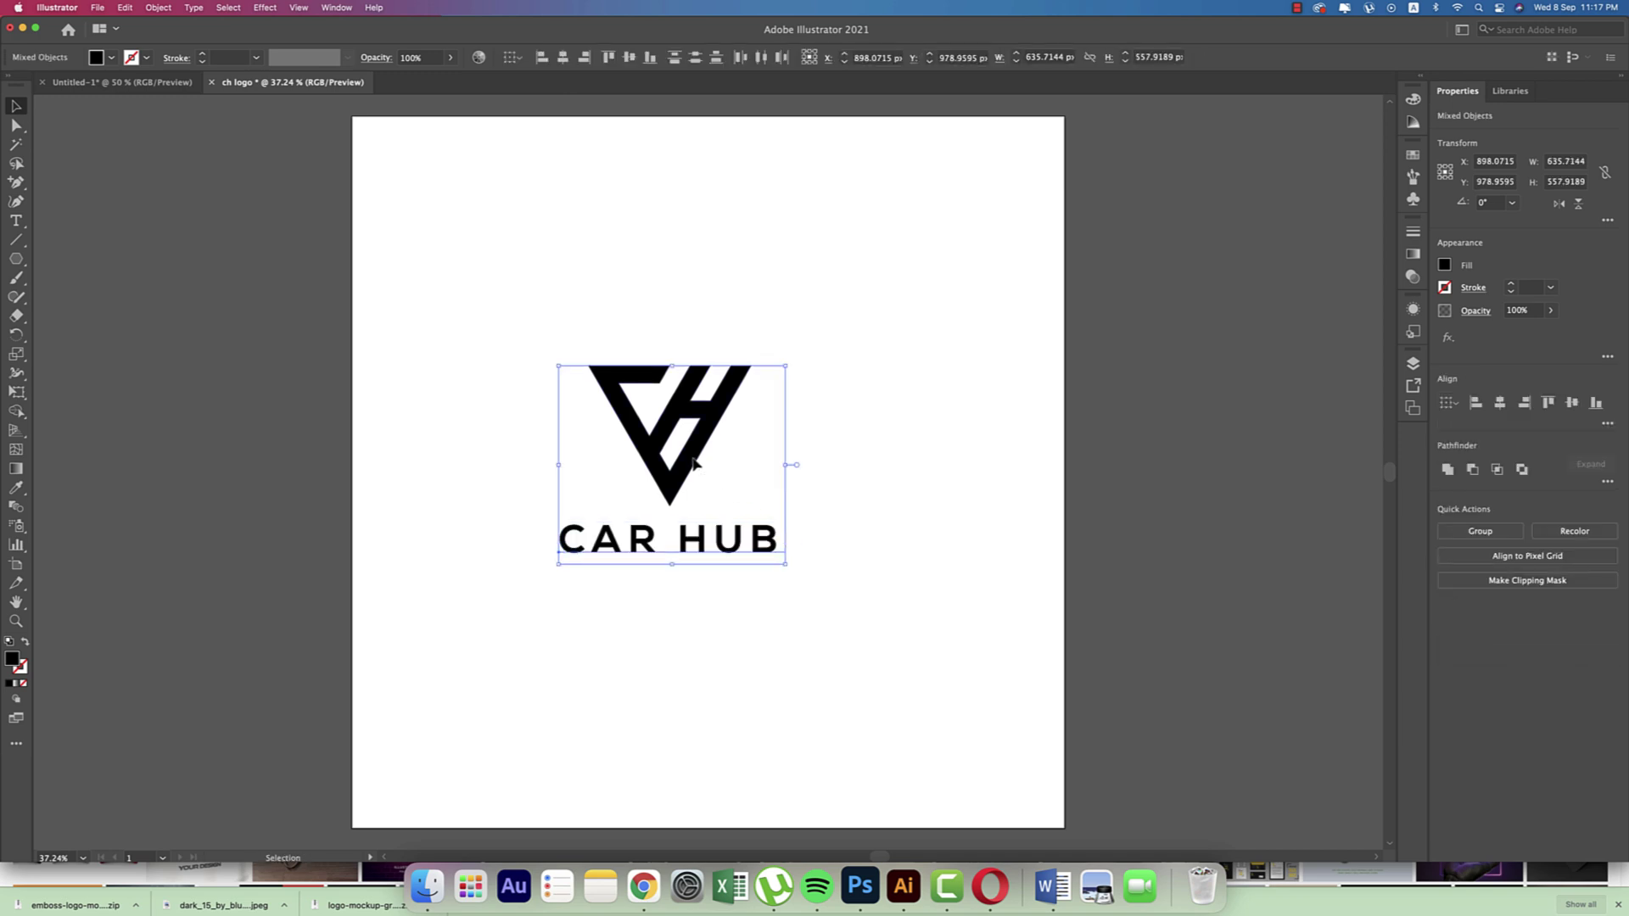
click(562, 58)
- Duplicate CAR HUB just below itself and set the copy's font to Nexa Light
click(819, 440)
click(735, 545)
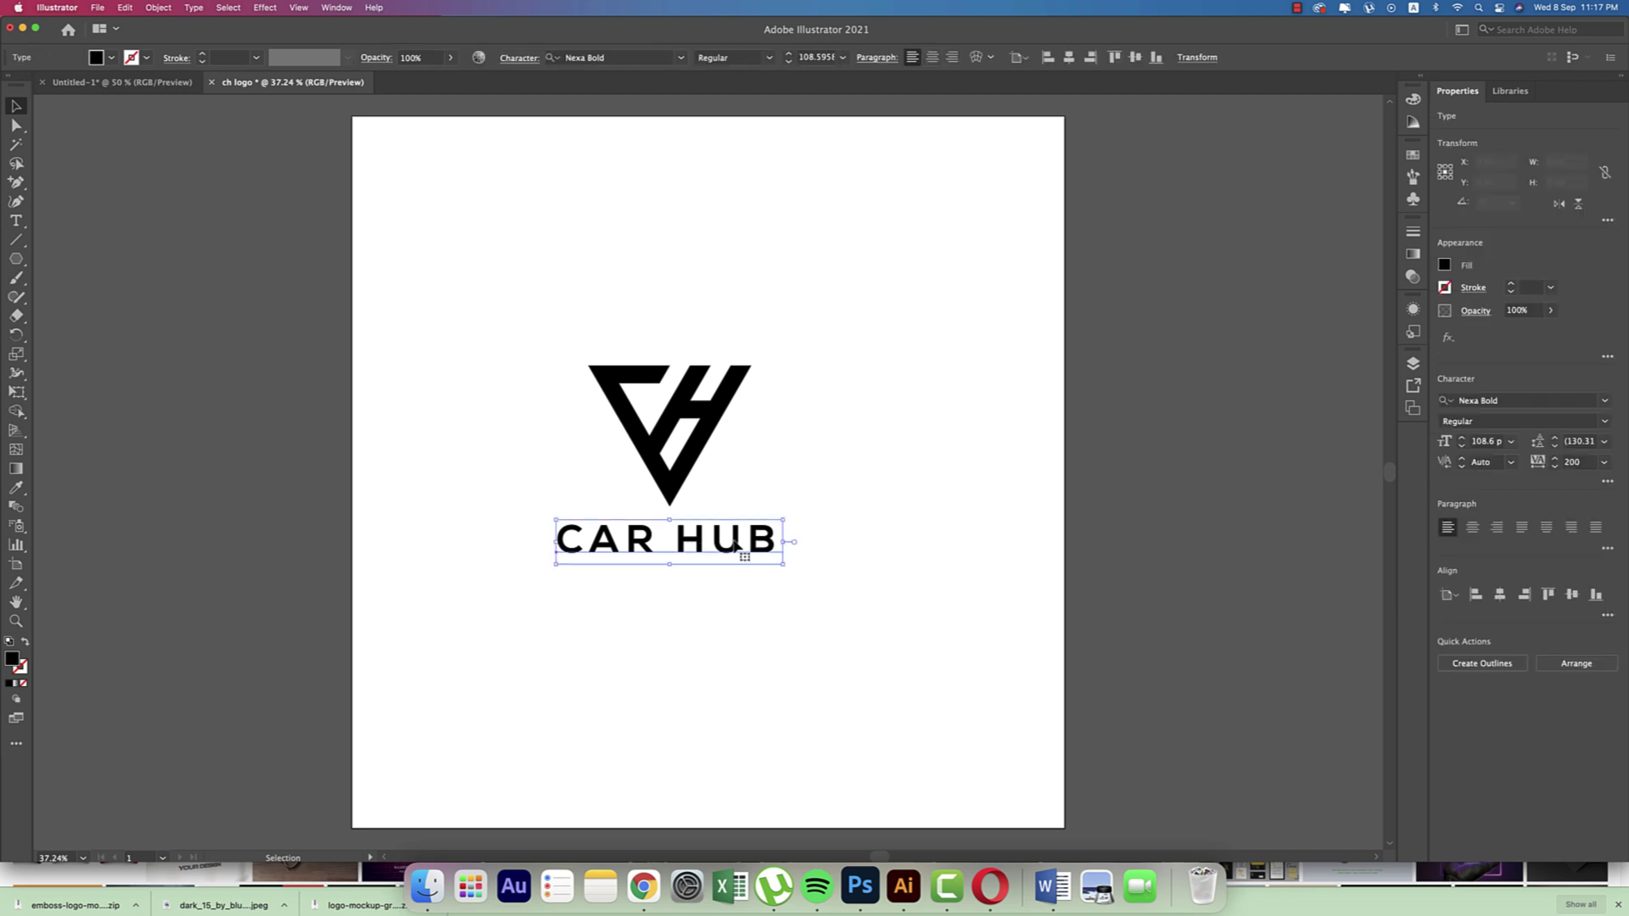
alt+drag(735, 545, 735, 582)
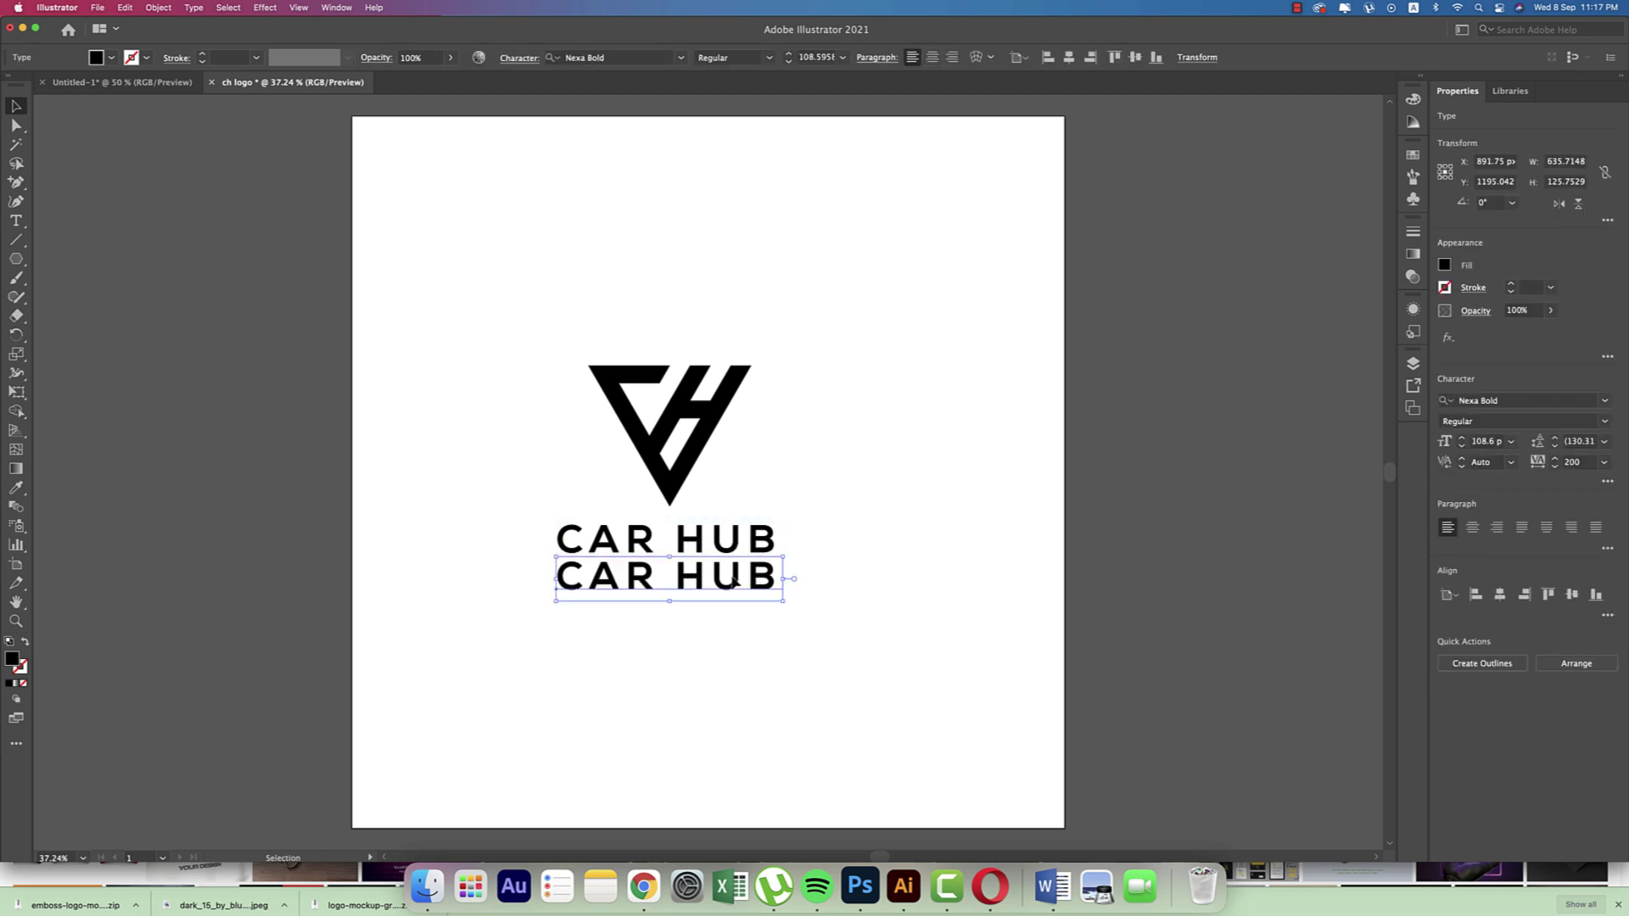
click(646, 57)
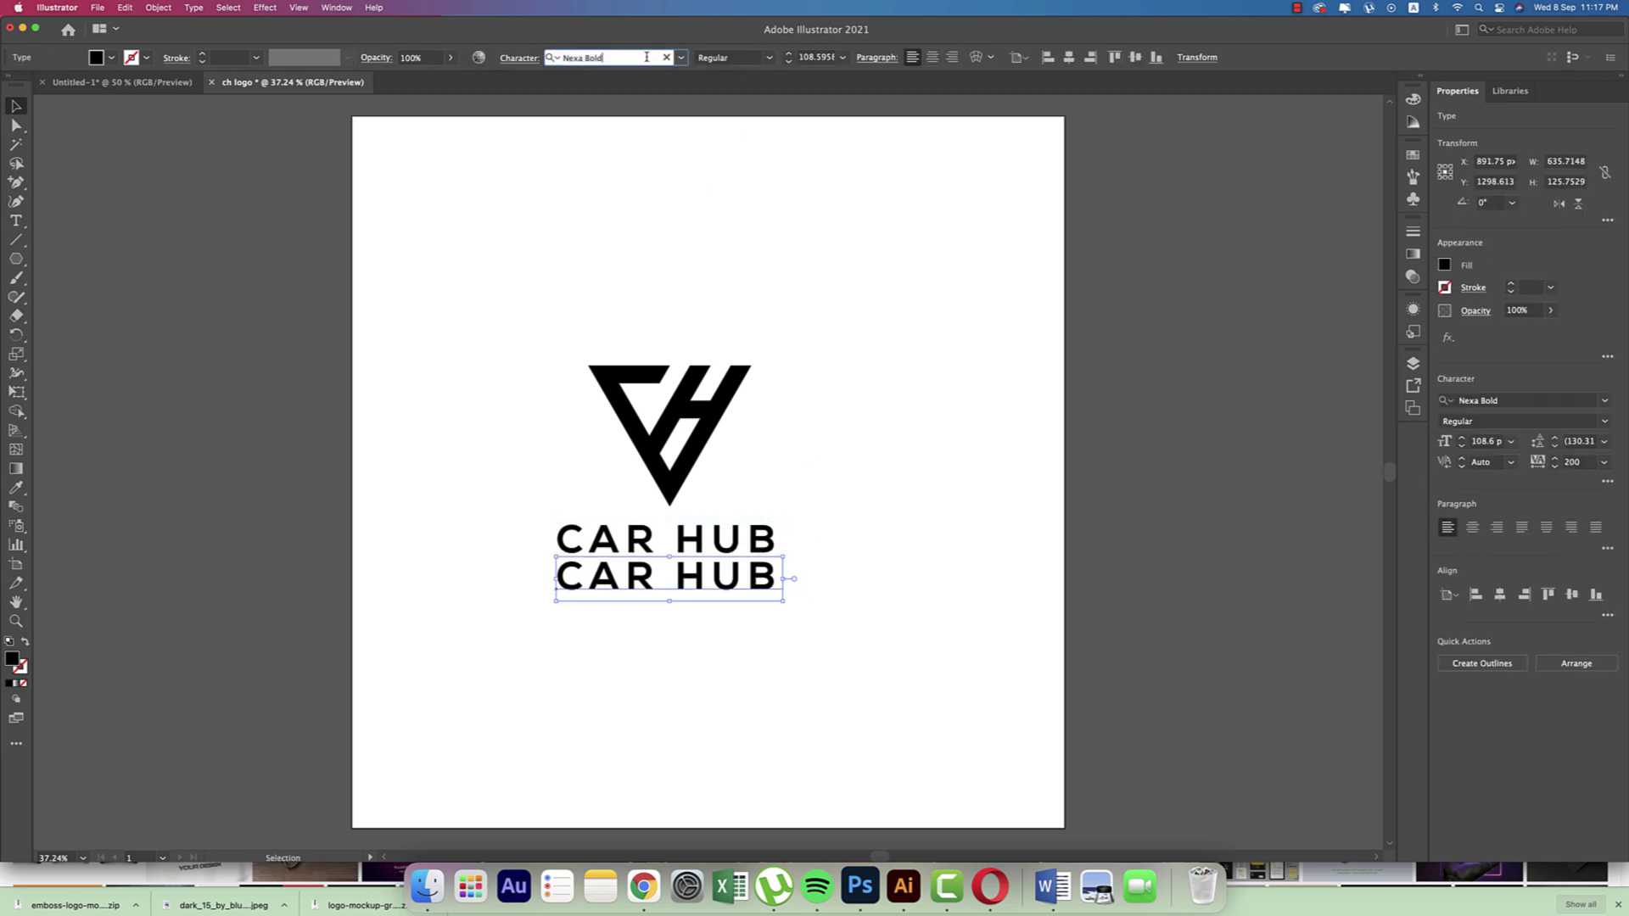
key(BackSpace)
key(BackSpace)
key(BackSpace)
key(BackSpace)
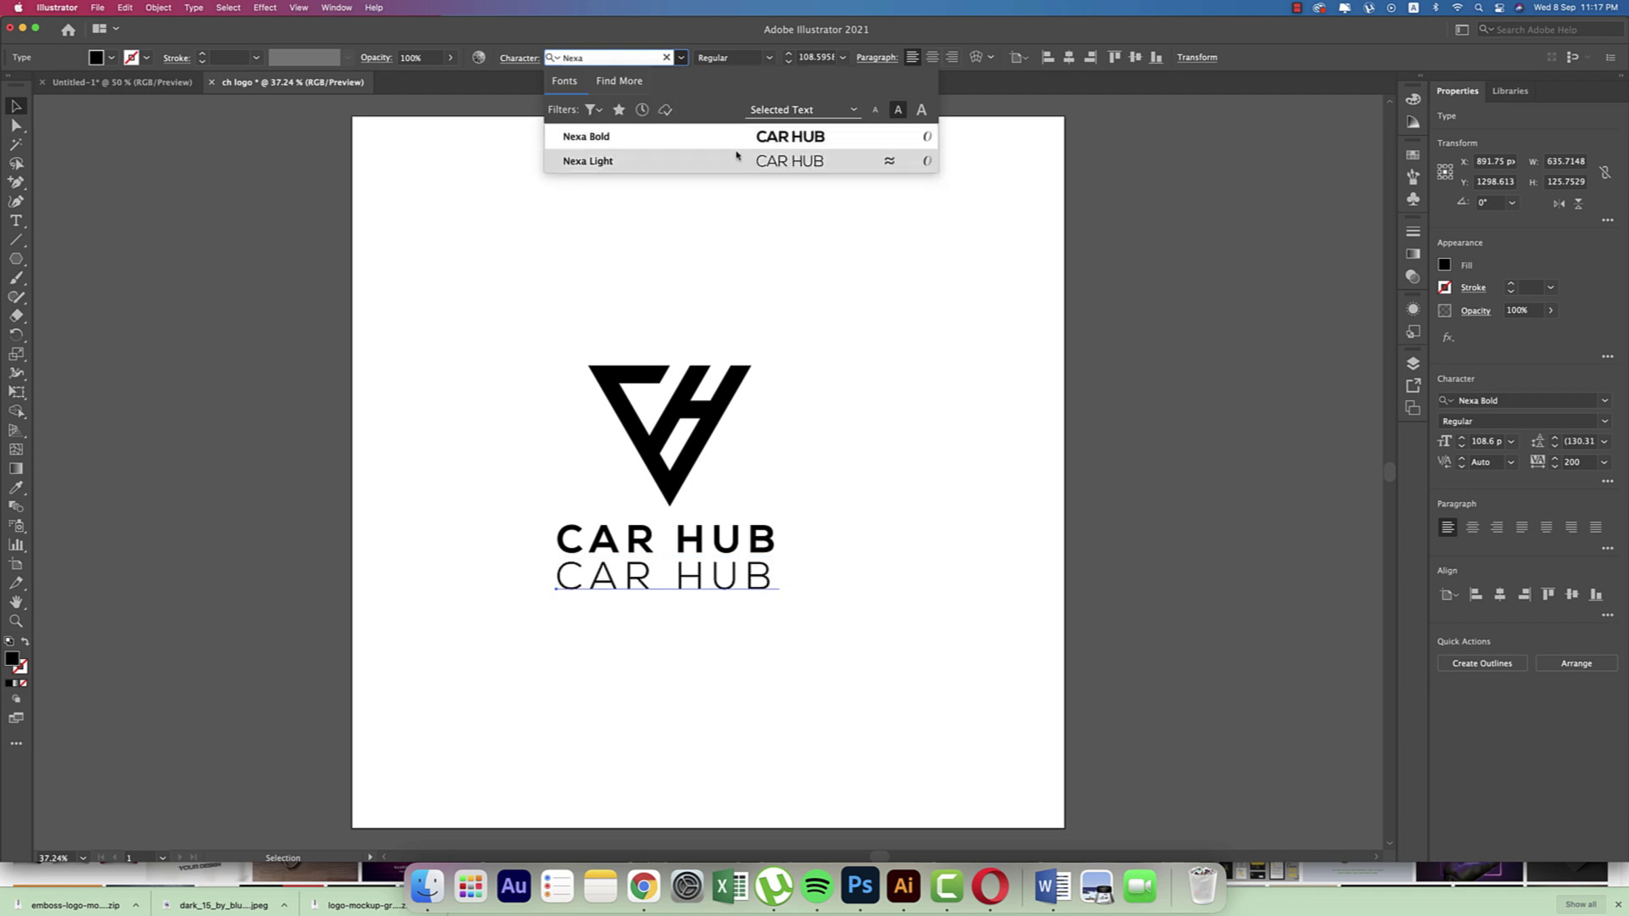
click(739, 158)
- Replace the copy's text with THE PREMIUM SELECTION
key(t)
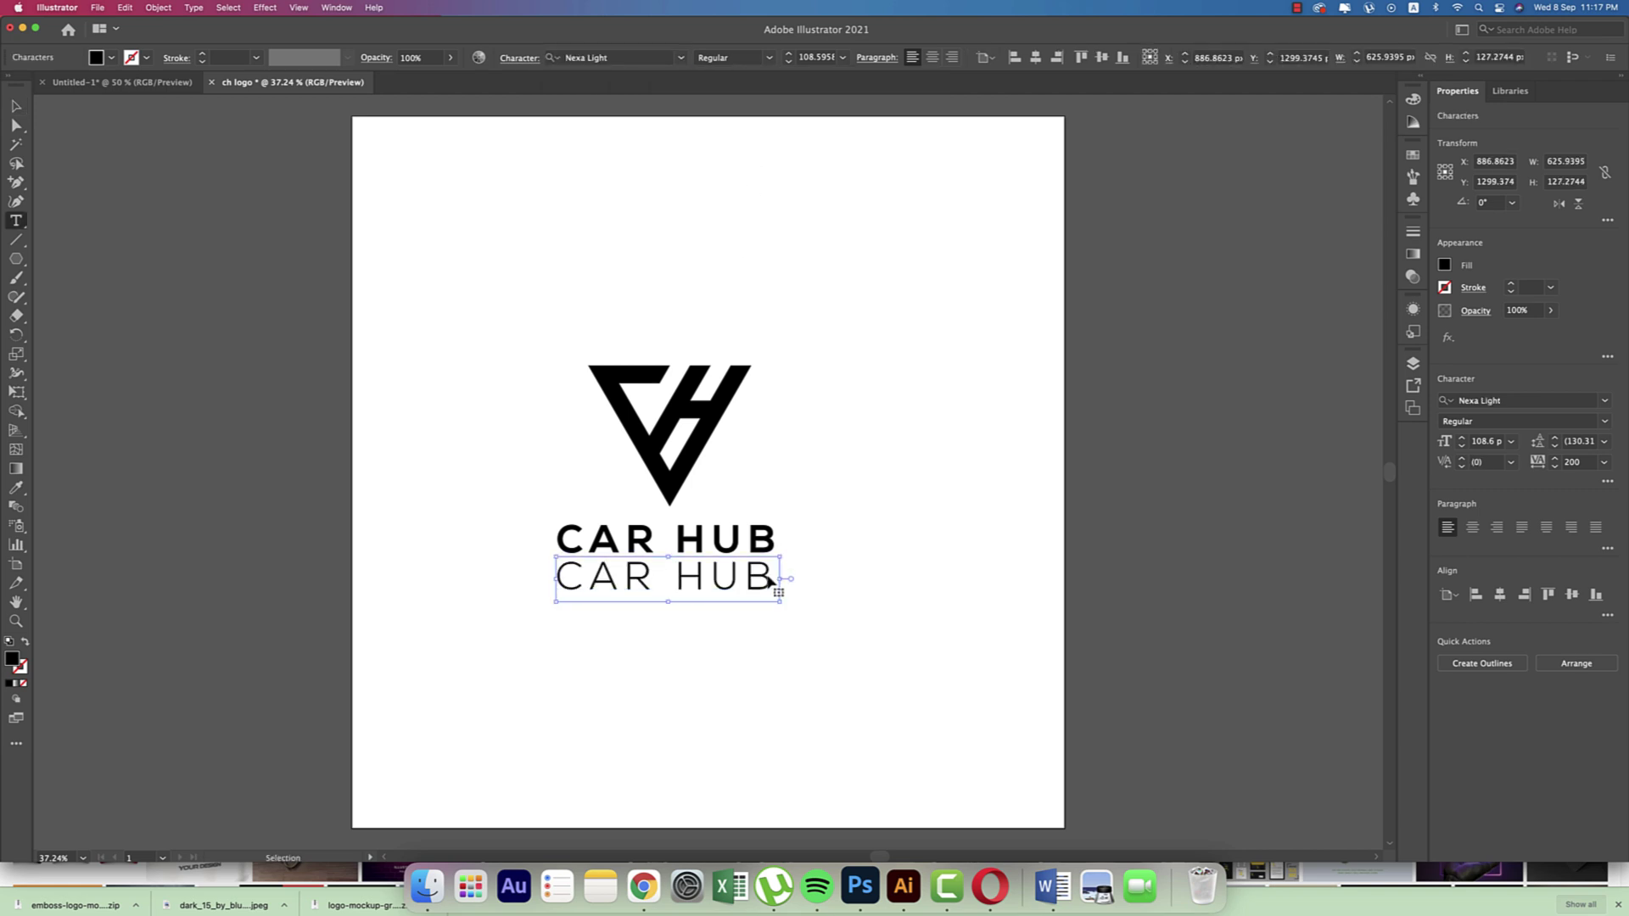
click(769, 580)
text(the)
key(cmd+a)
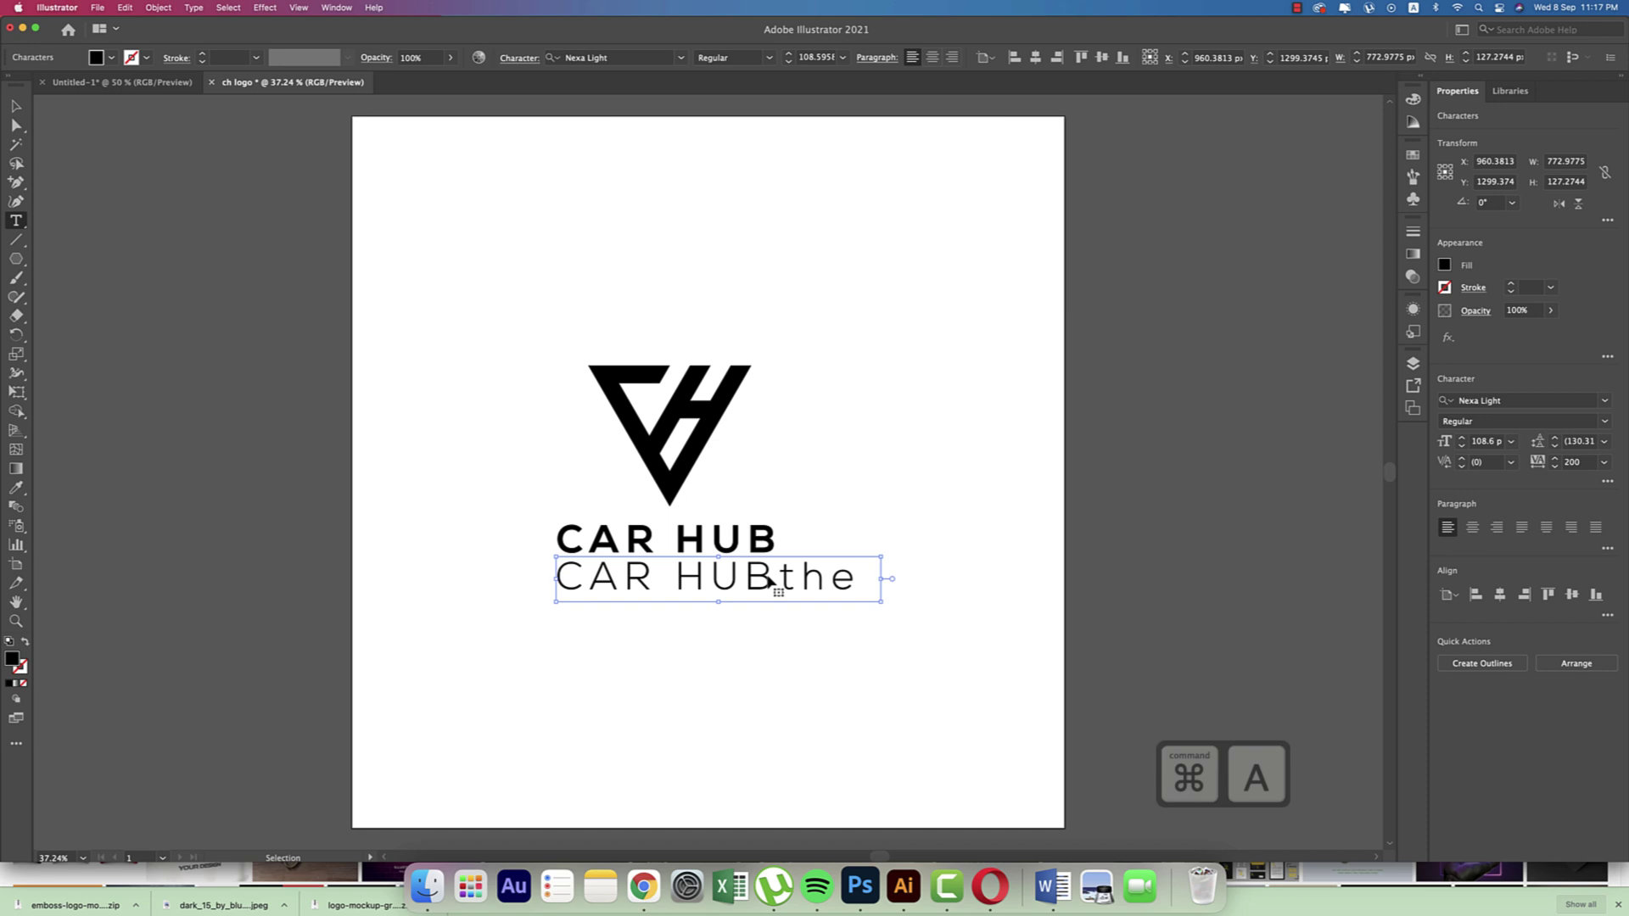
text(THE )
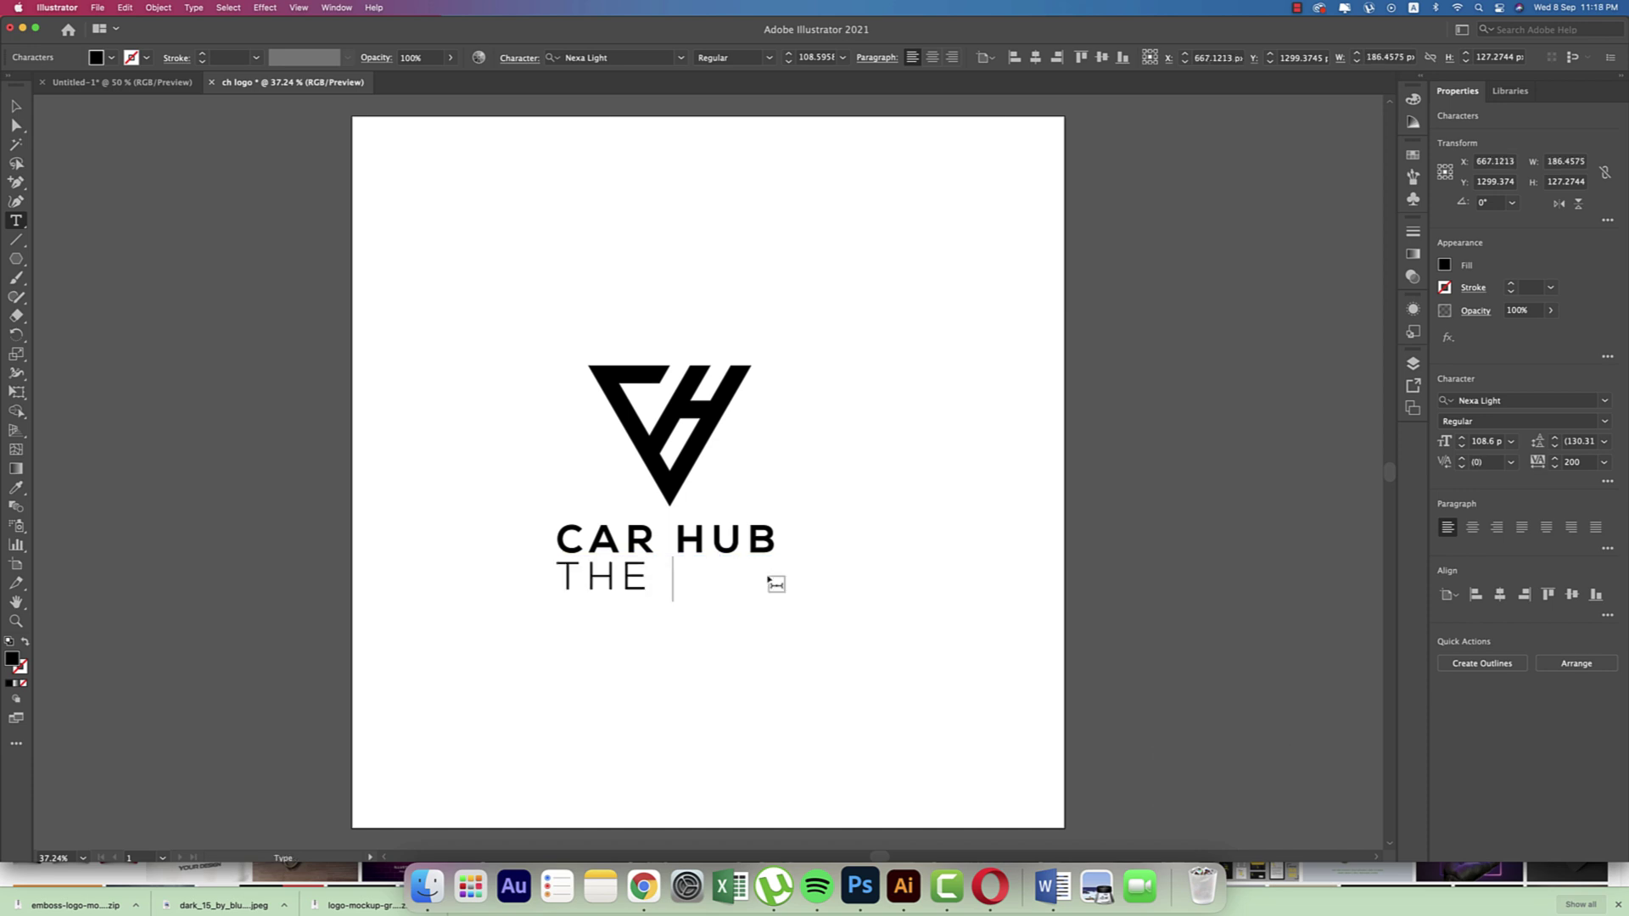
text(PREMIU)
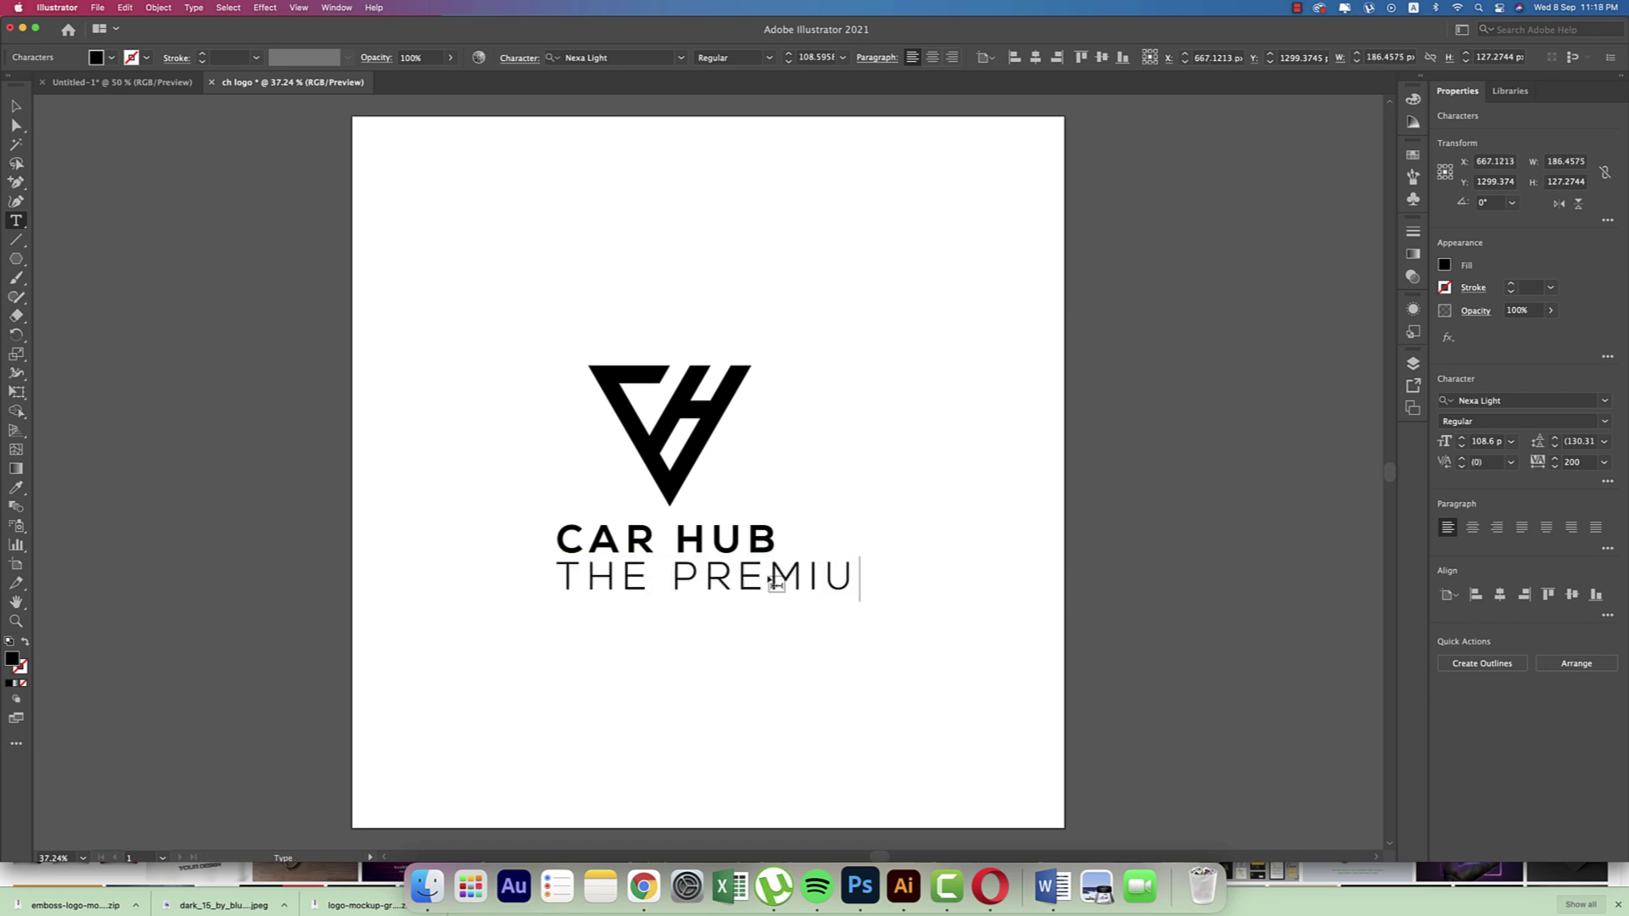
text(M SELECTION)
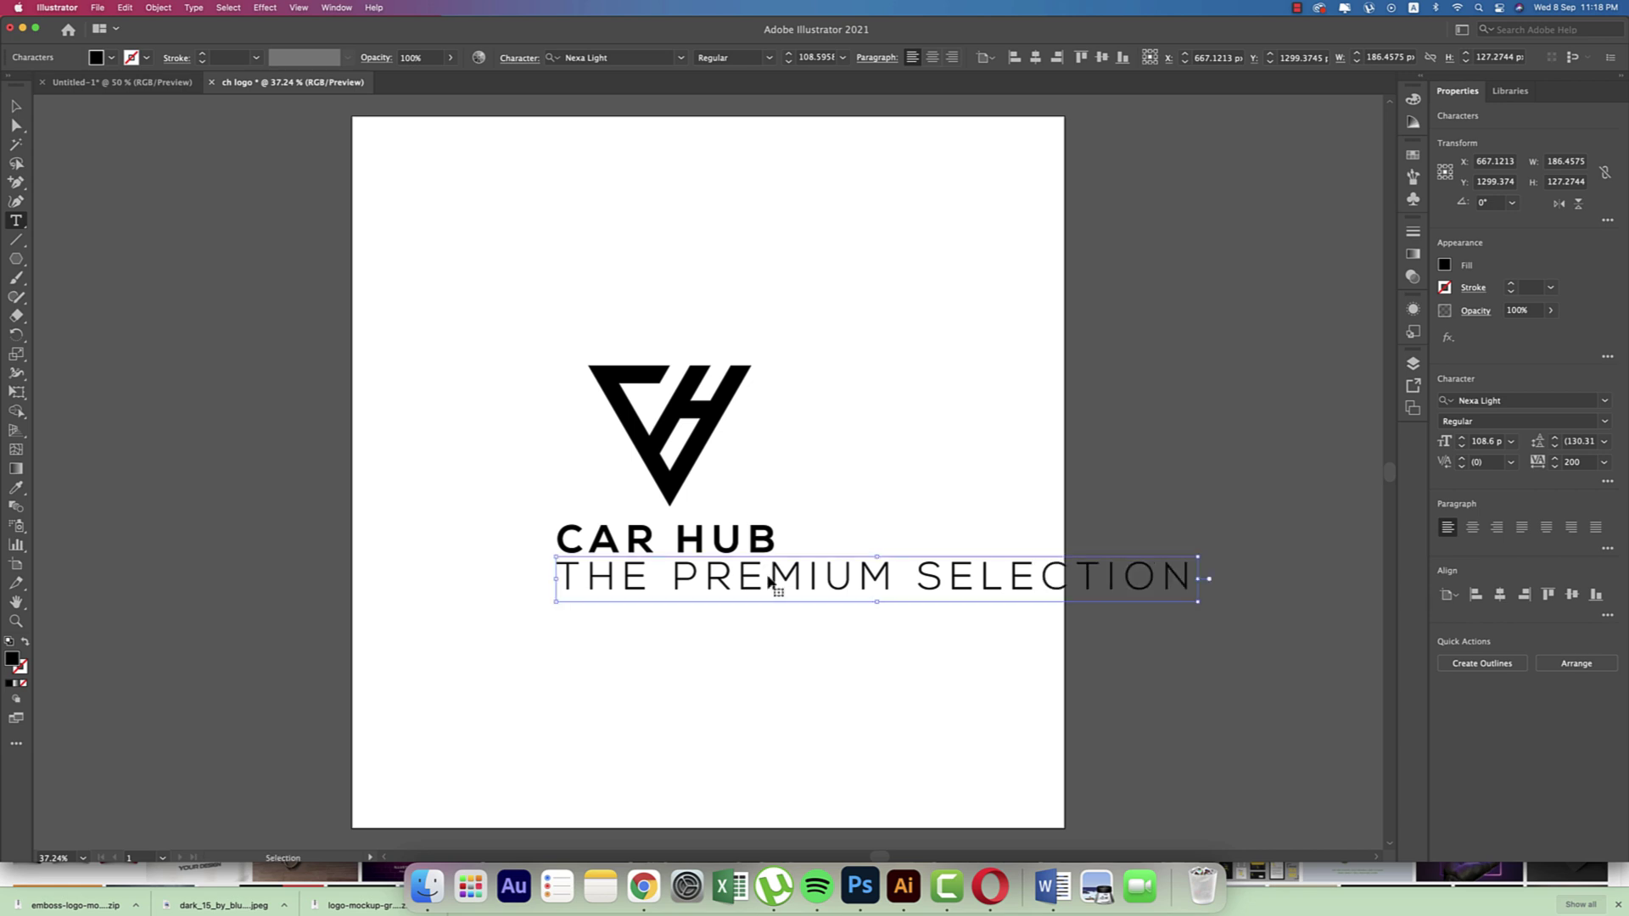
- Divide the tagline's font size by 1.6, from 108.6 to 67.87 pt
key(super+a)
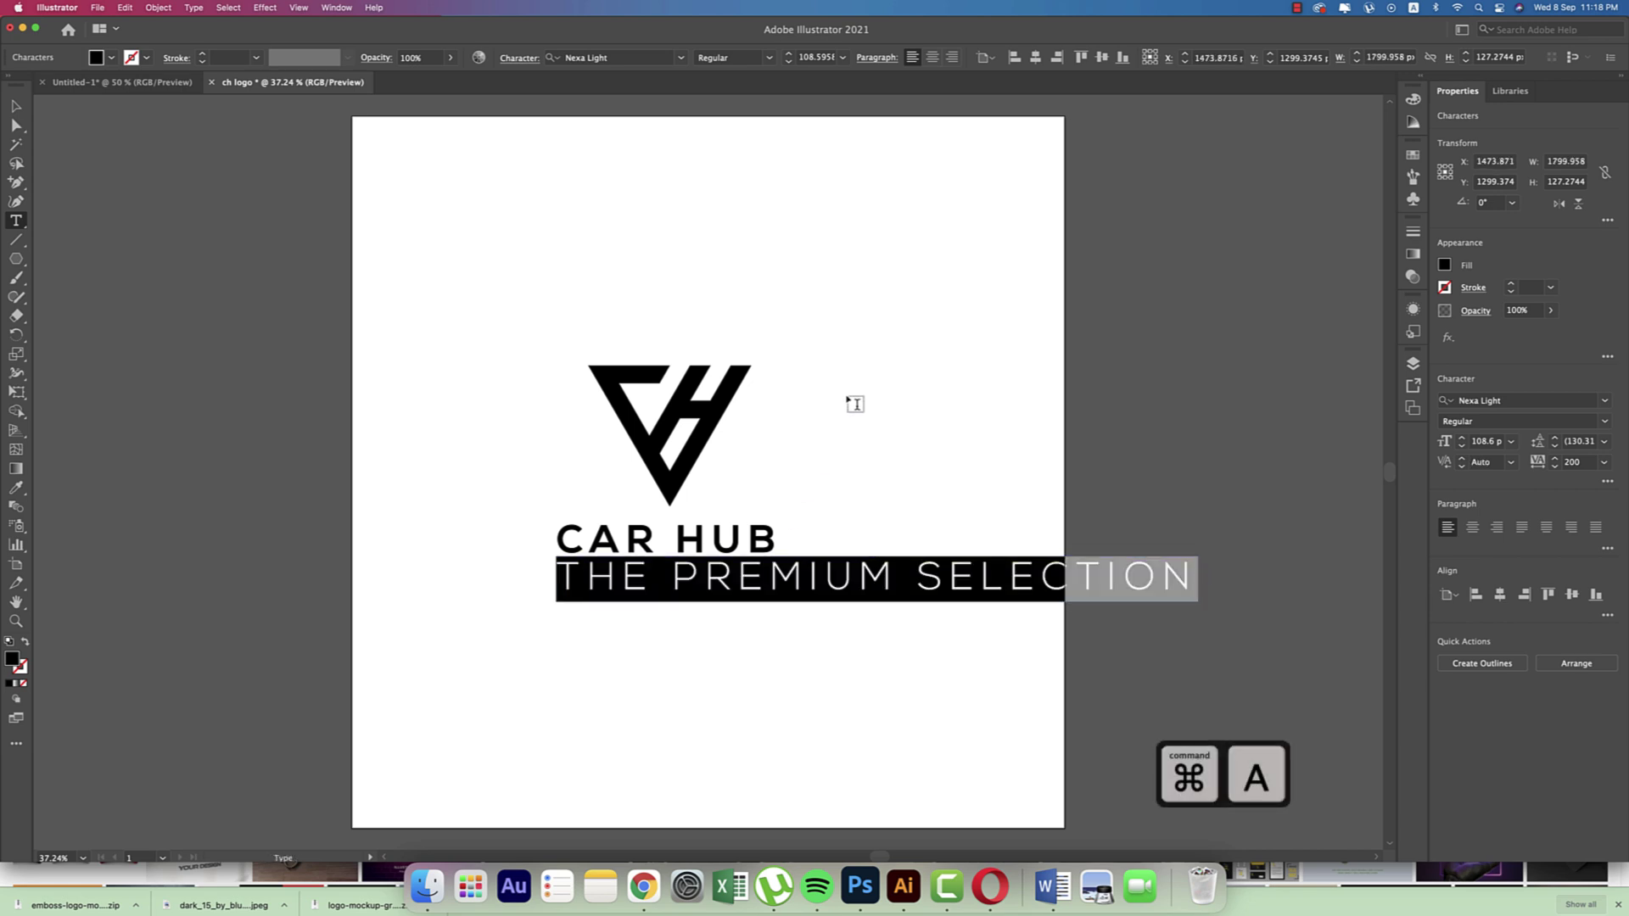
click(799, 57)
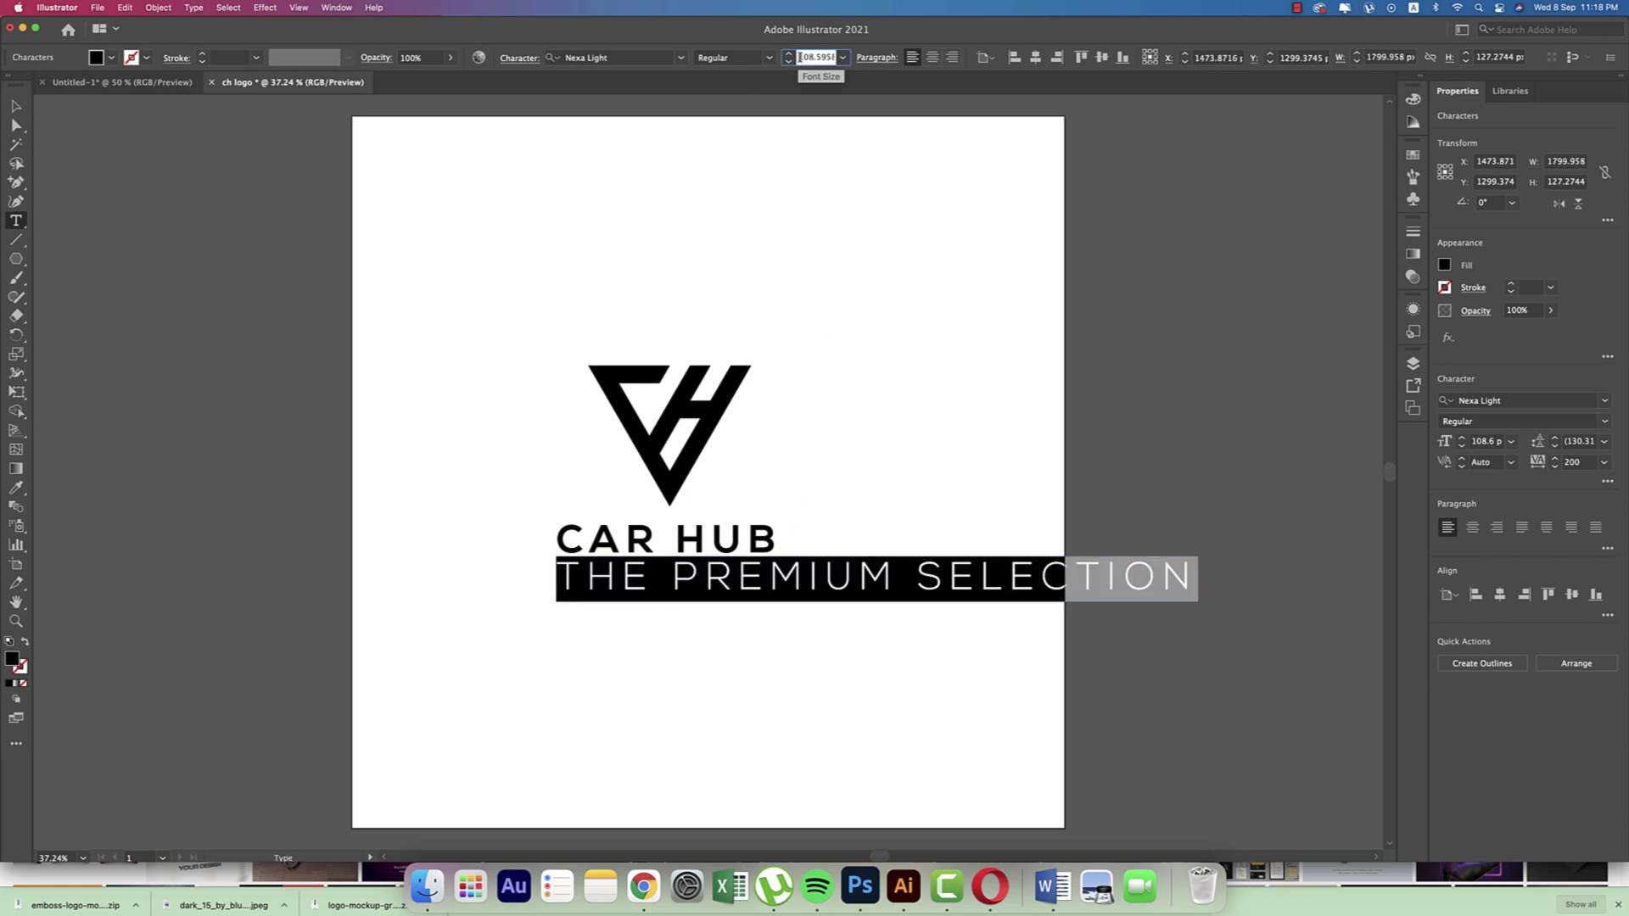
click(829, 56)
text(/1.6)
key(Return)
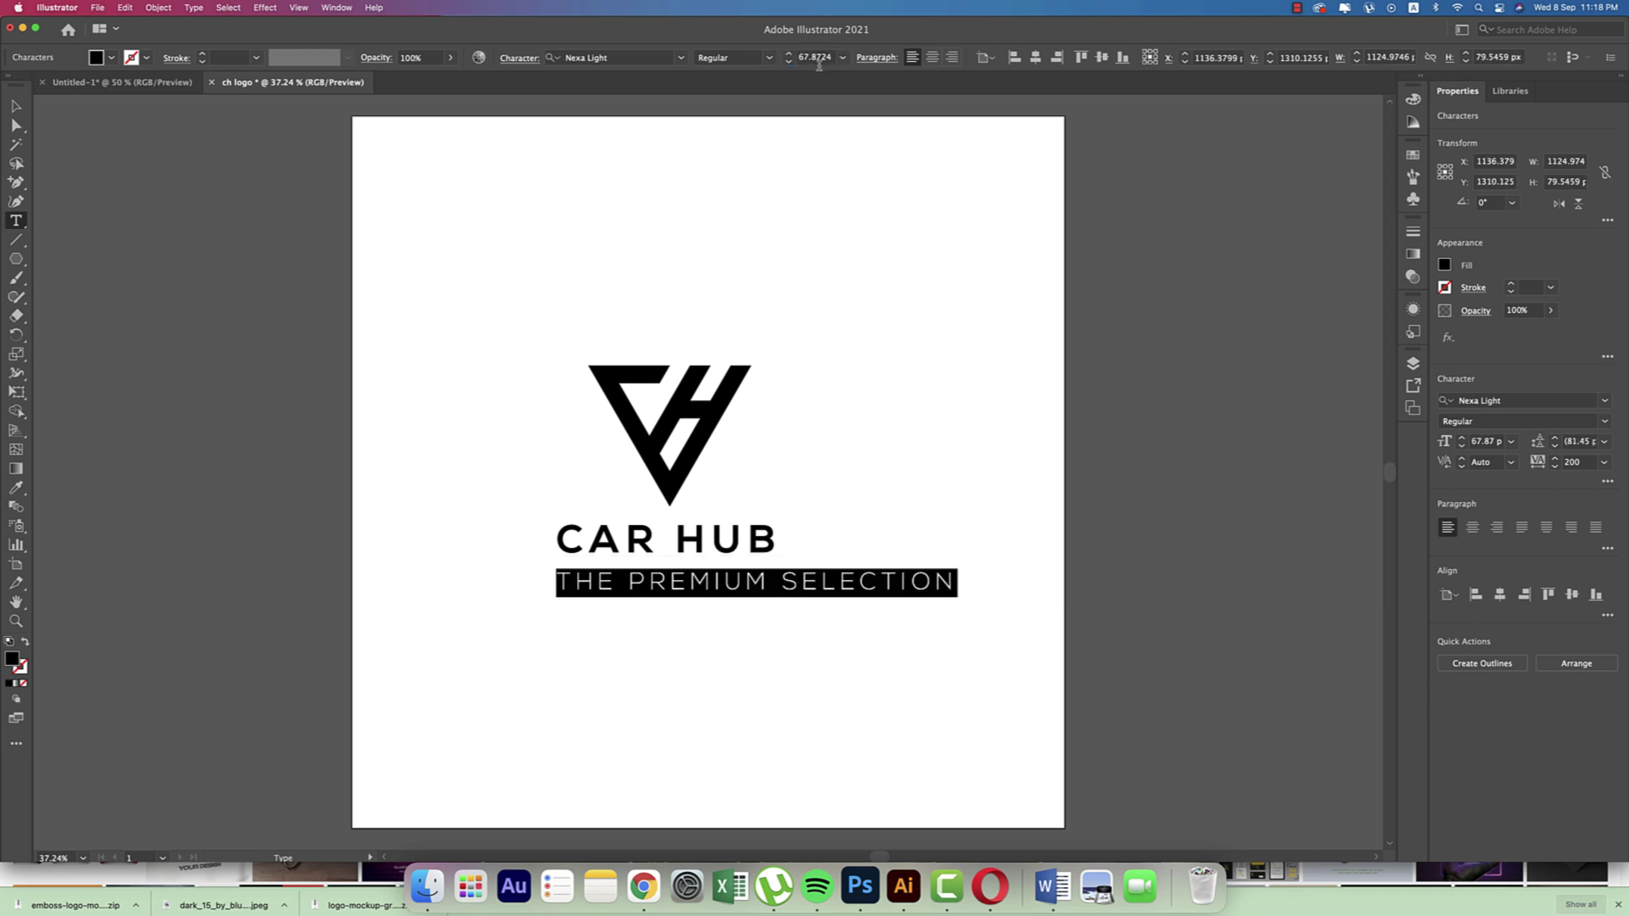
- Divide the tagline's font size by 1.6 again, down to 42.42 pt
click(822, 57)
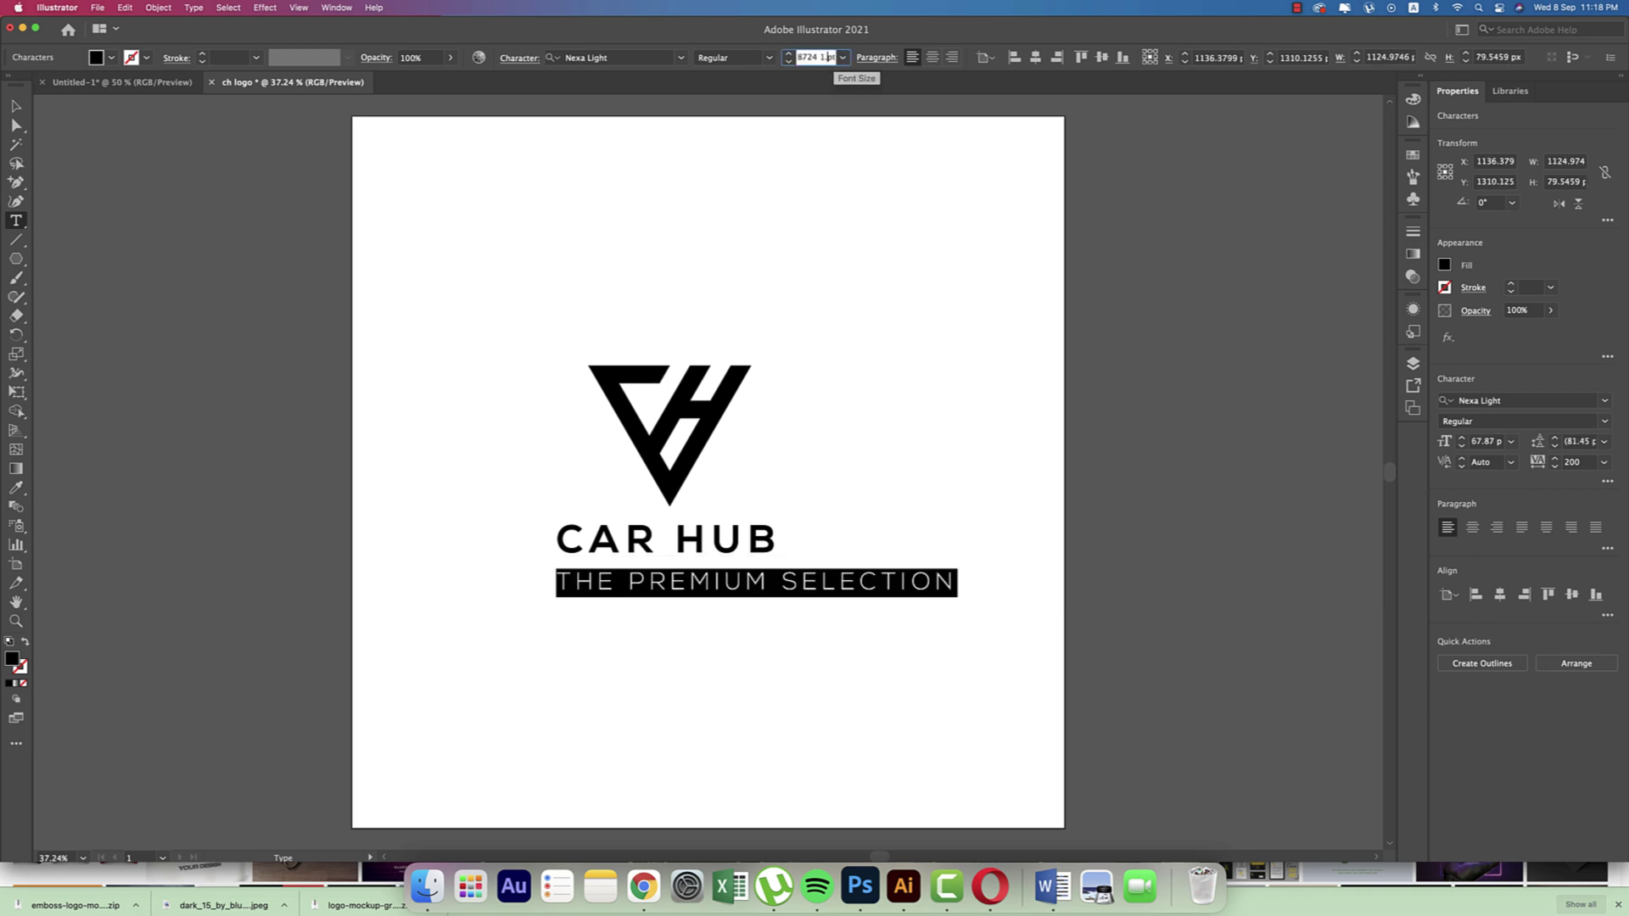
key(Escape)
click(833, 58)
key(Right)
text(/1.6)
key(Return)
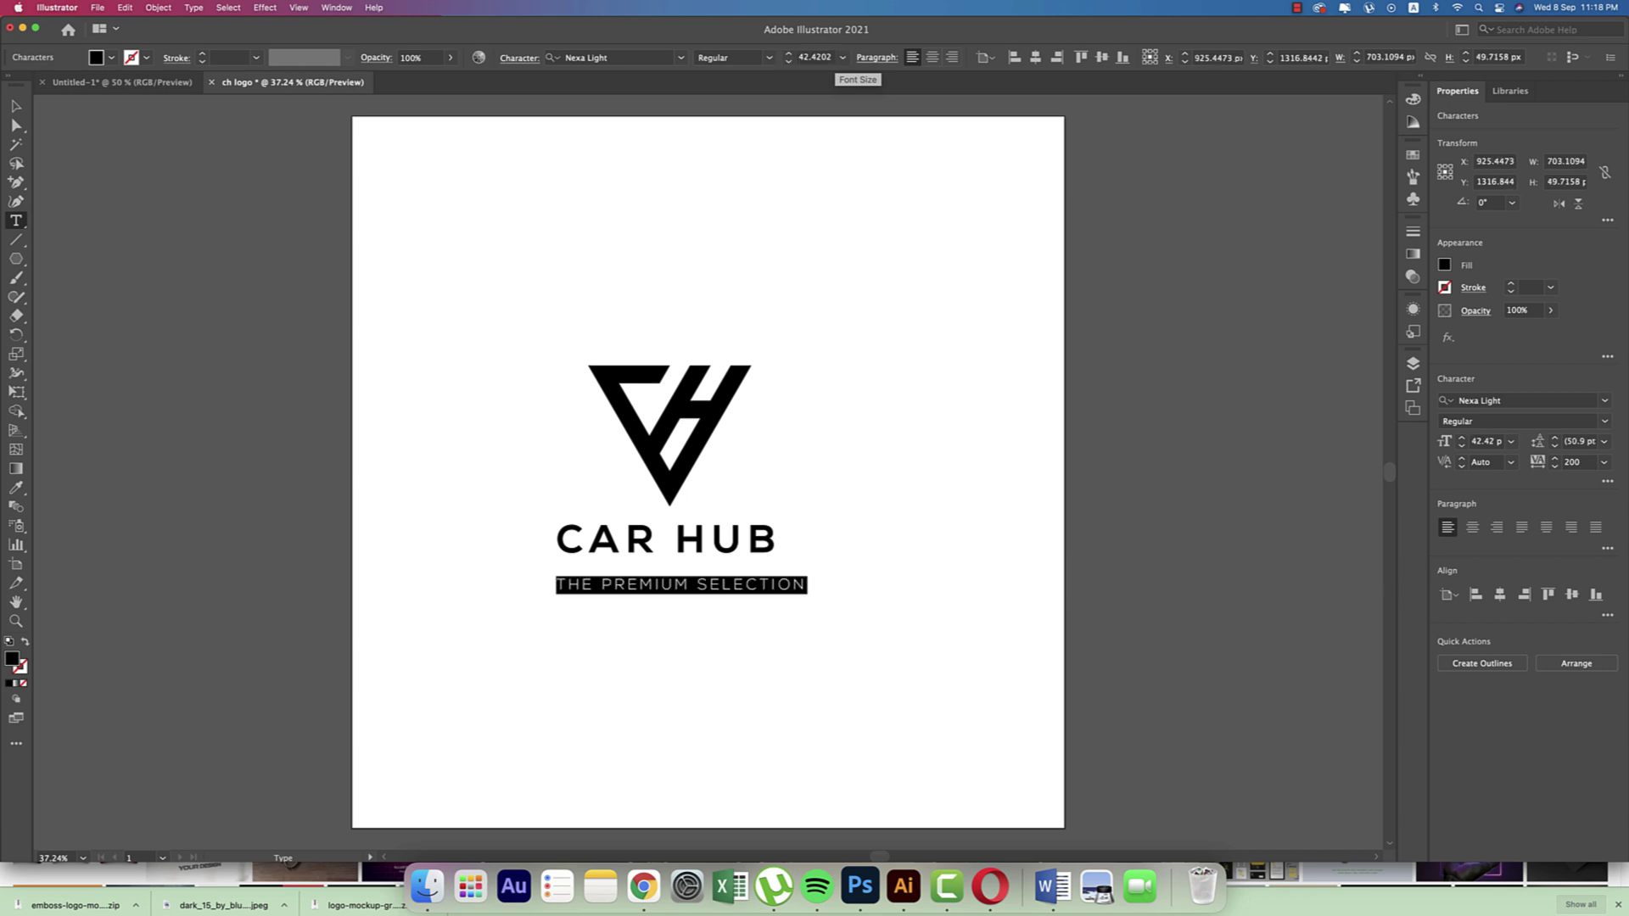
- Centre the tagline under CAR HUB as key object and nudge it up closer
click(13, 108)
click(364, 368)
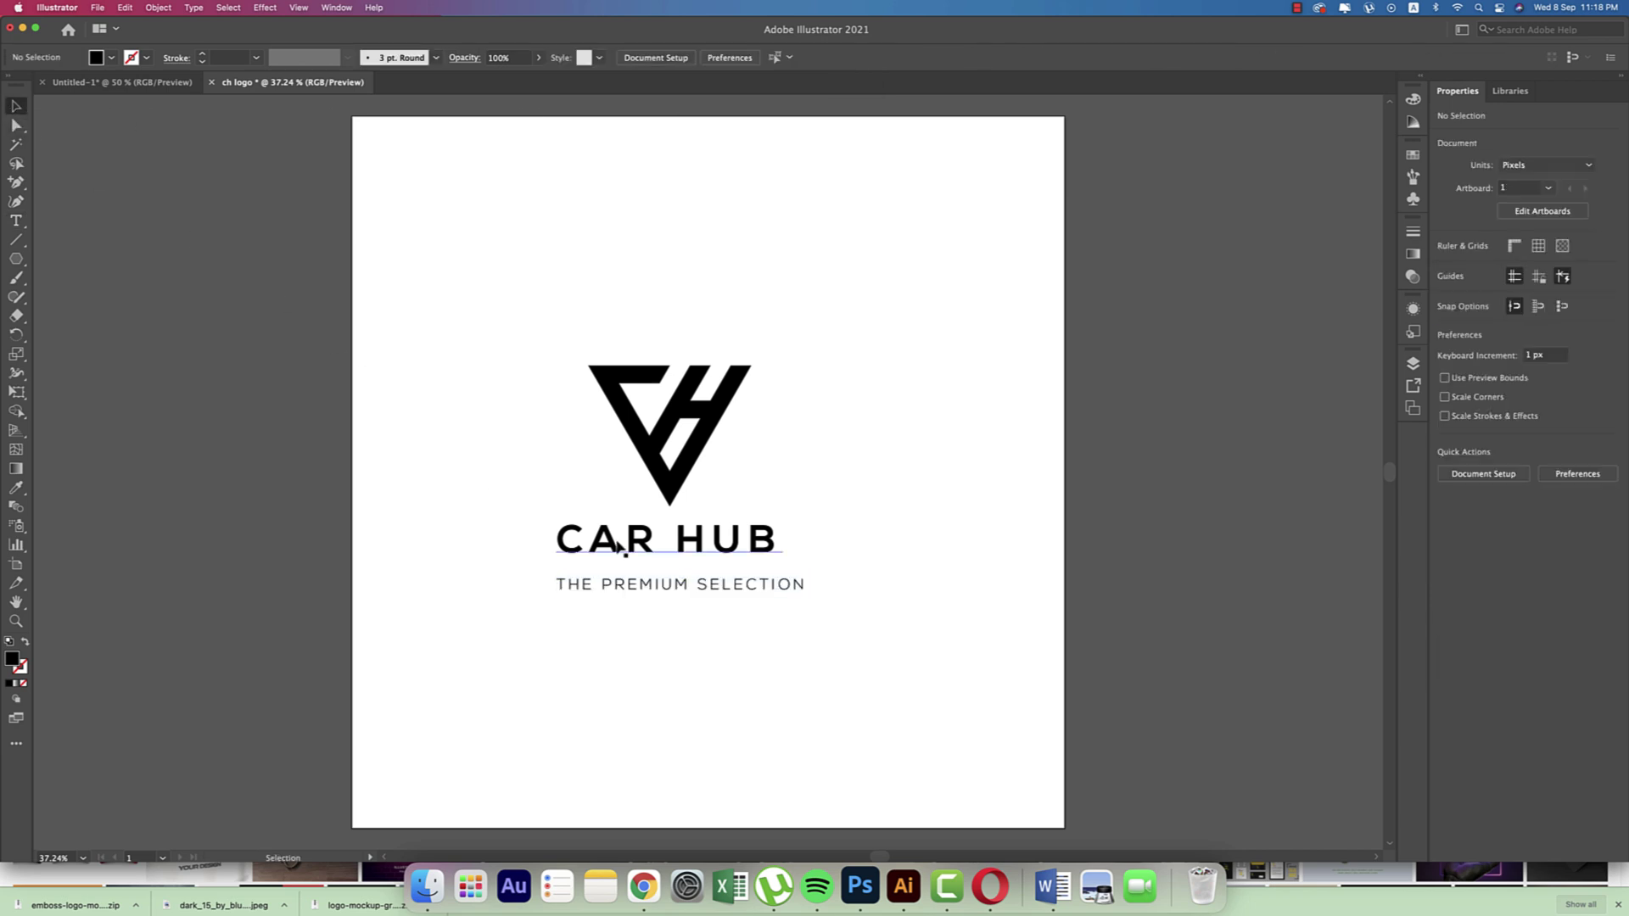
drag(531, 538, 763, 595)
click(737, 545)
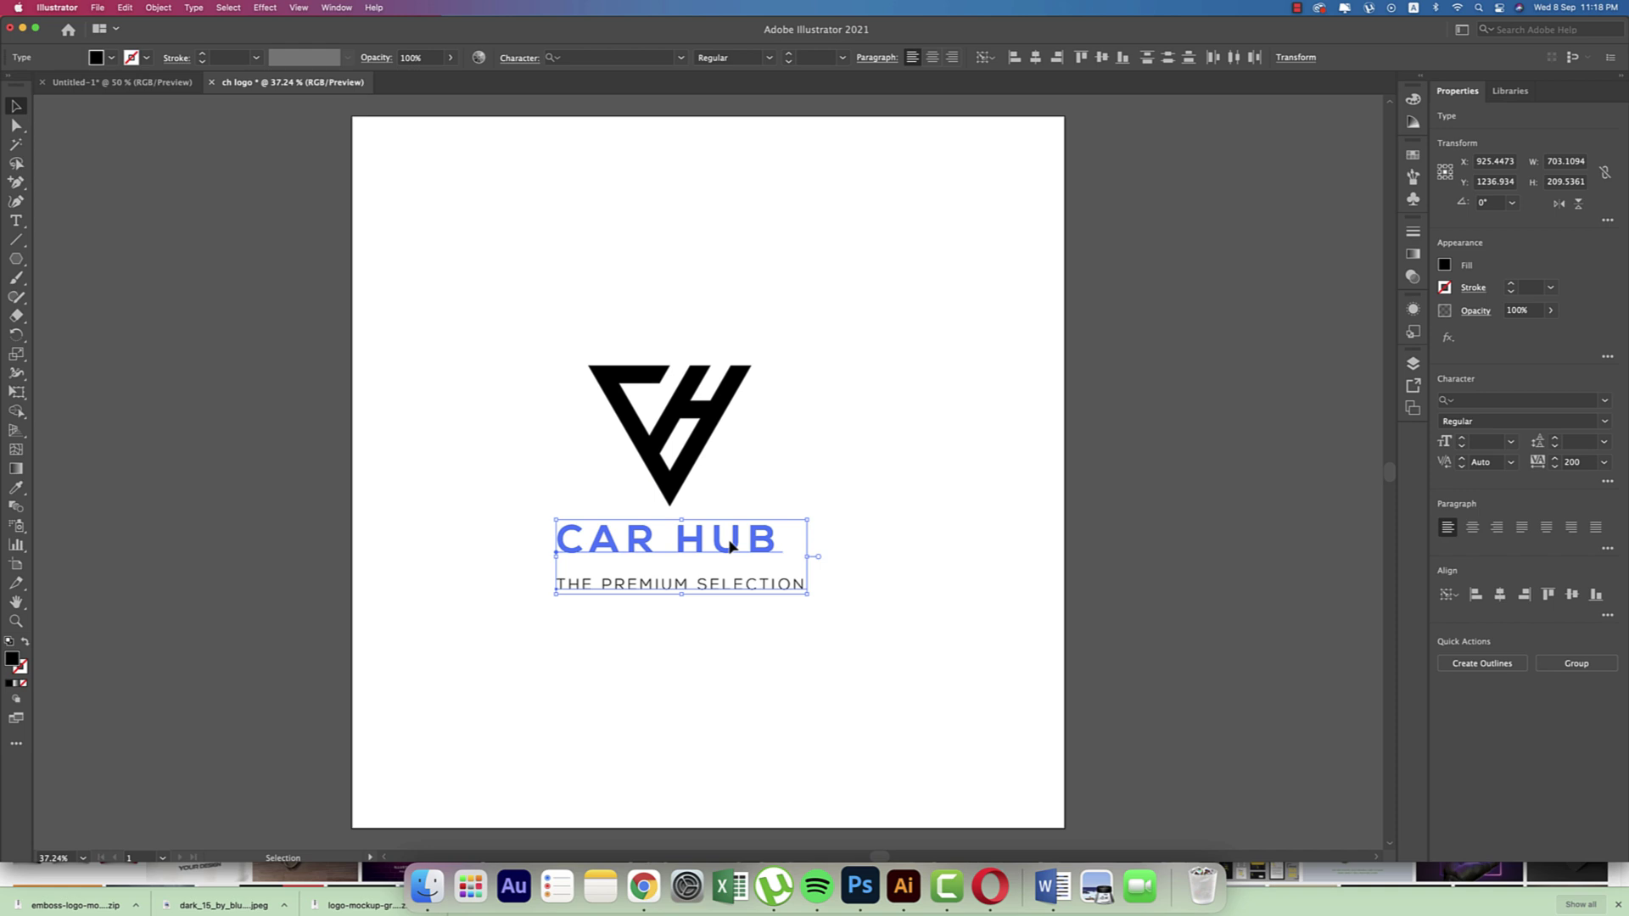
click(1034, 57)
click(924, 390)
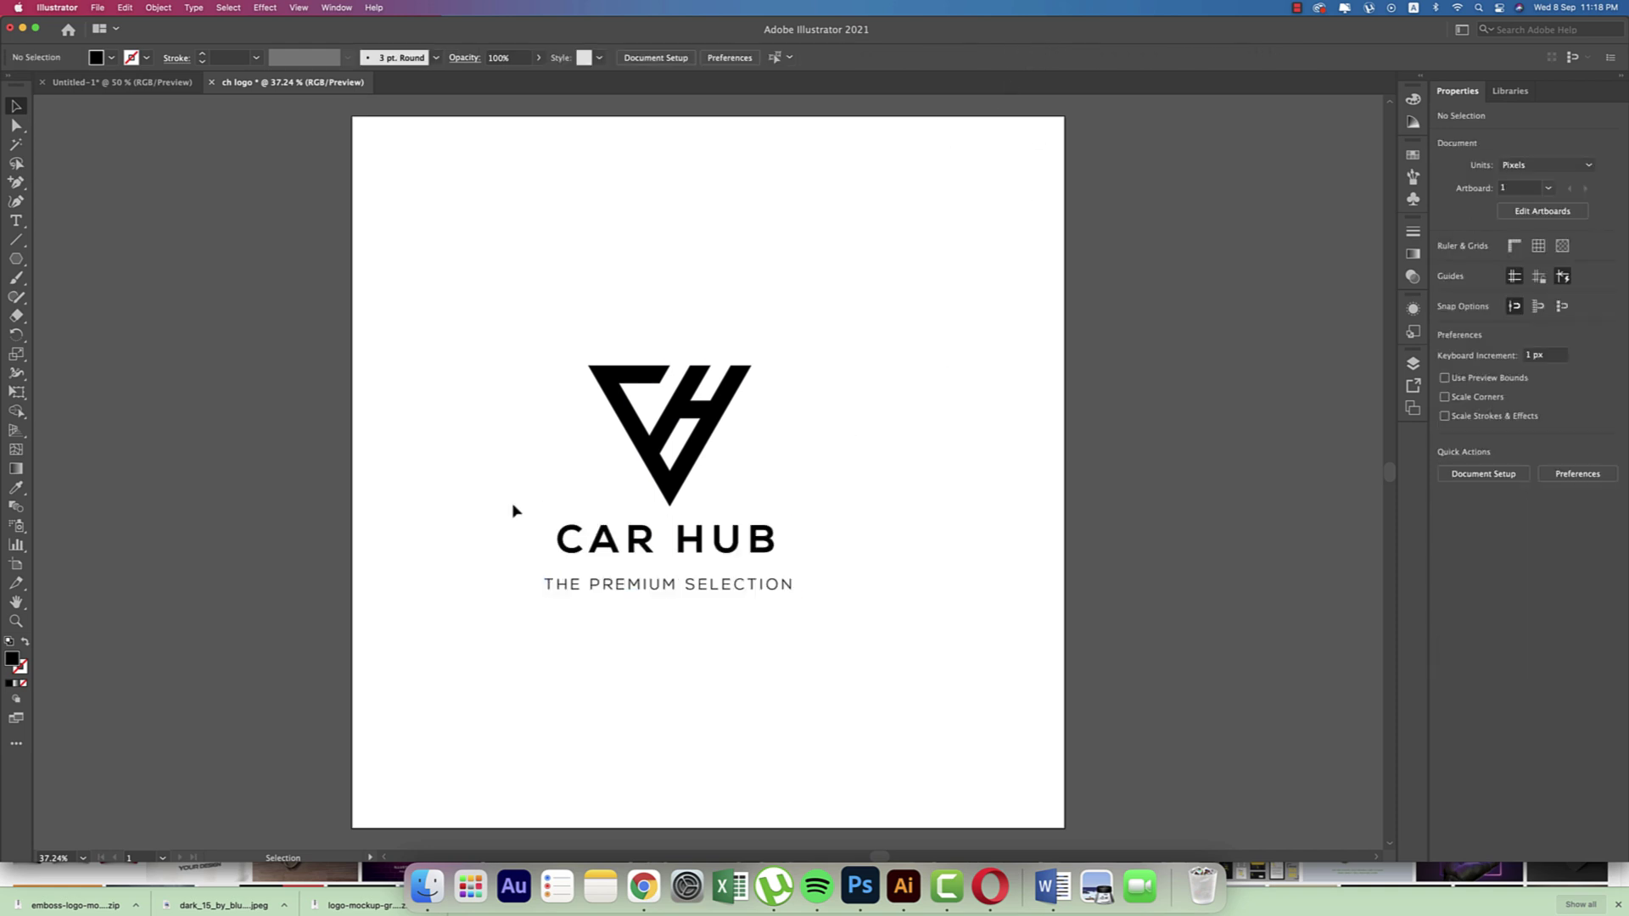
click(654, 592)
key(Up)
key(Up)
key(Up)
key(Up)
key(Up)
key(Up)
key(Up)
key(Up)
key(Up)
key(Up)
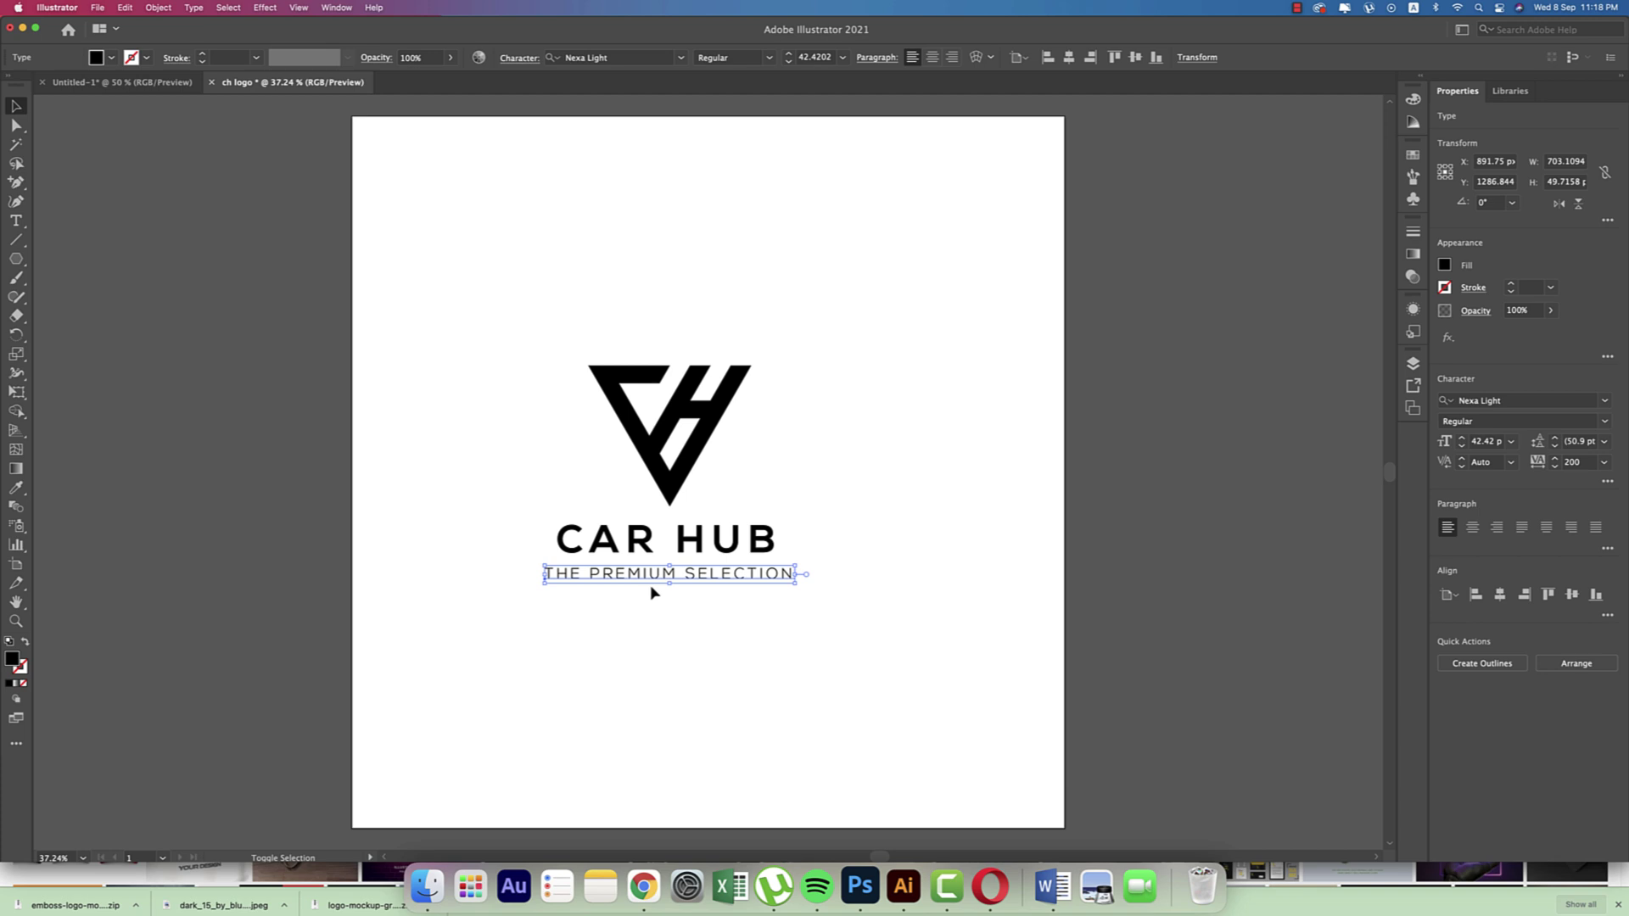
- Divide the tagline's font size by 1.6 to about 26.51 pt
click(808, 639)
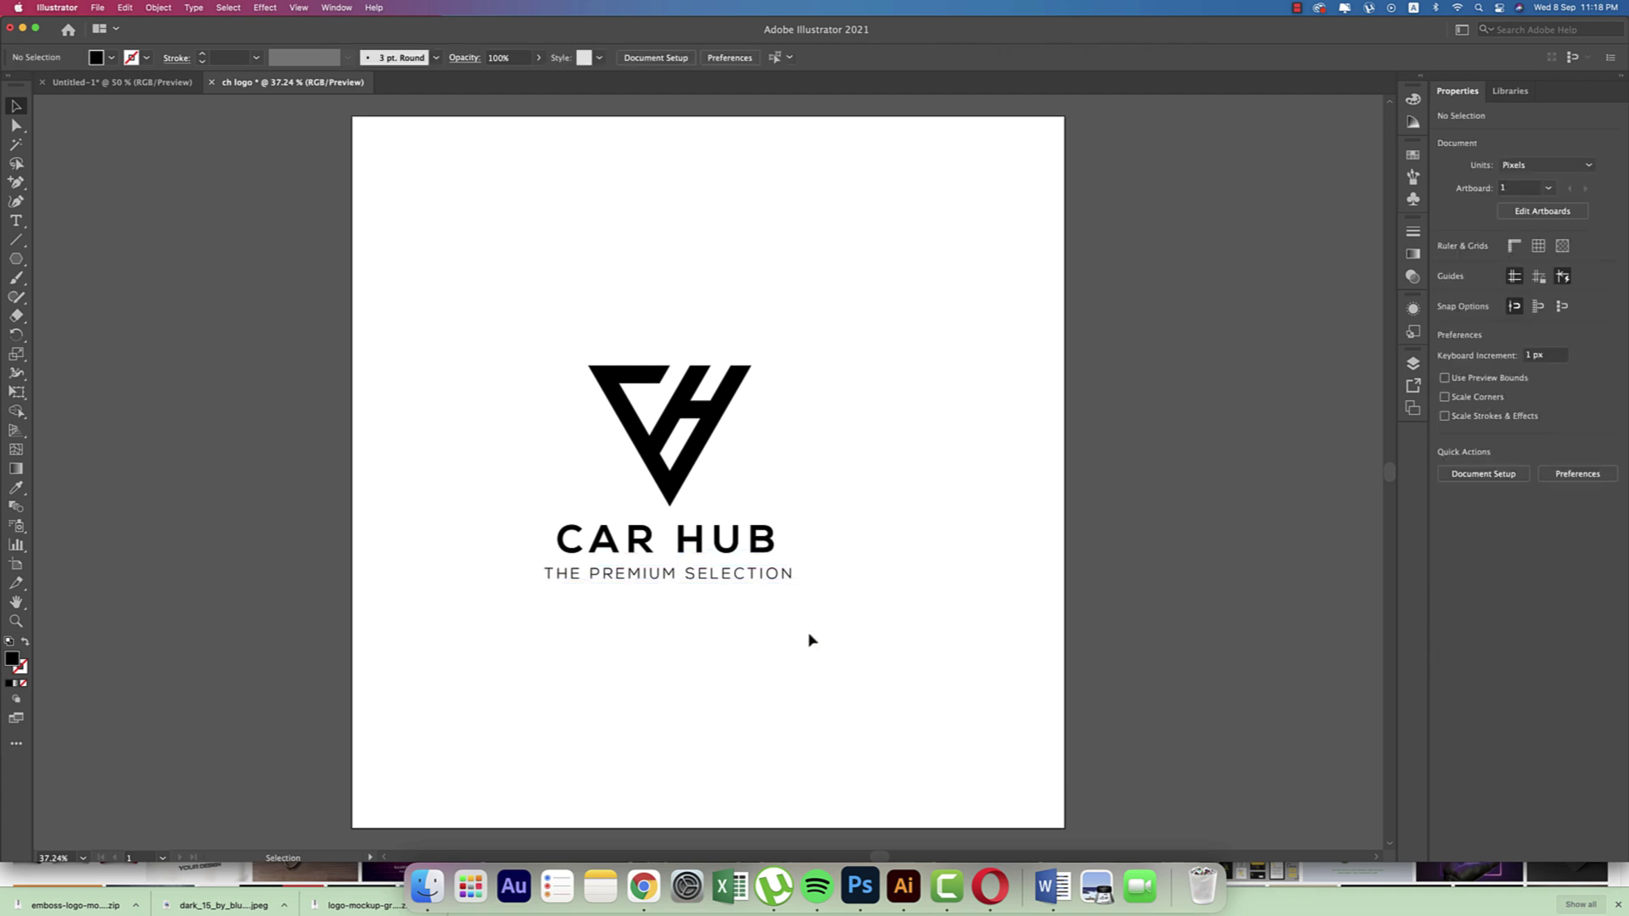
click(664, 593)
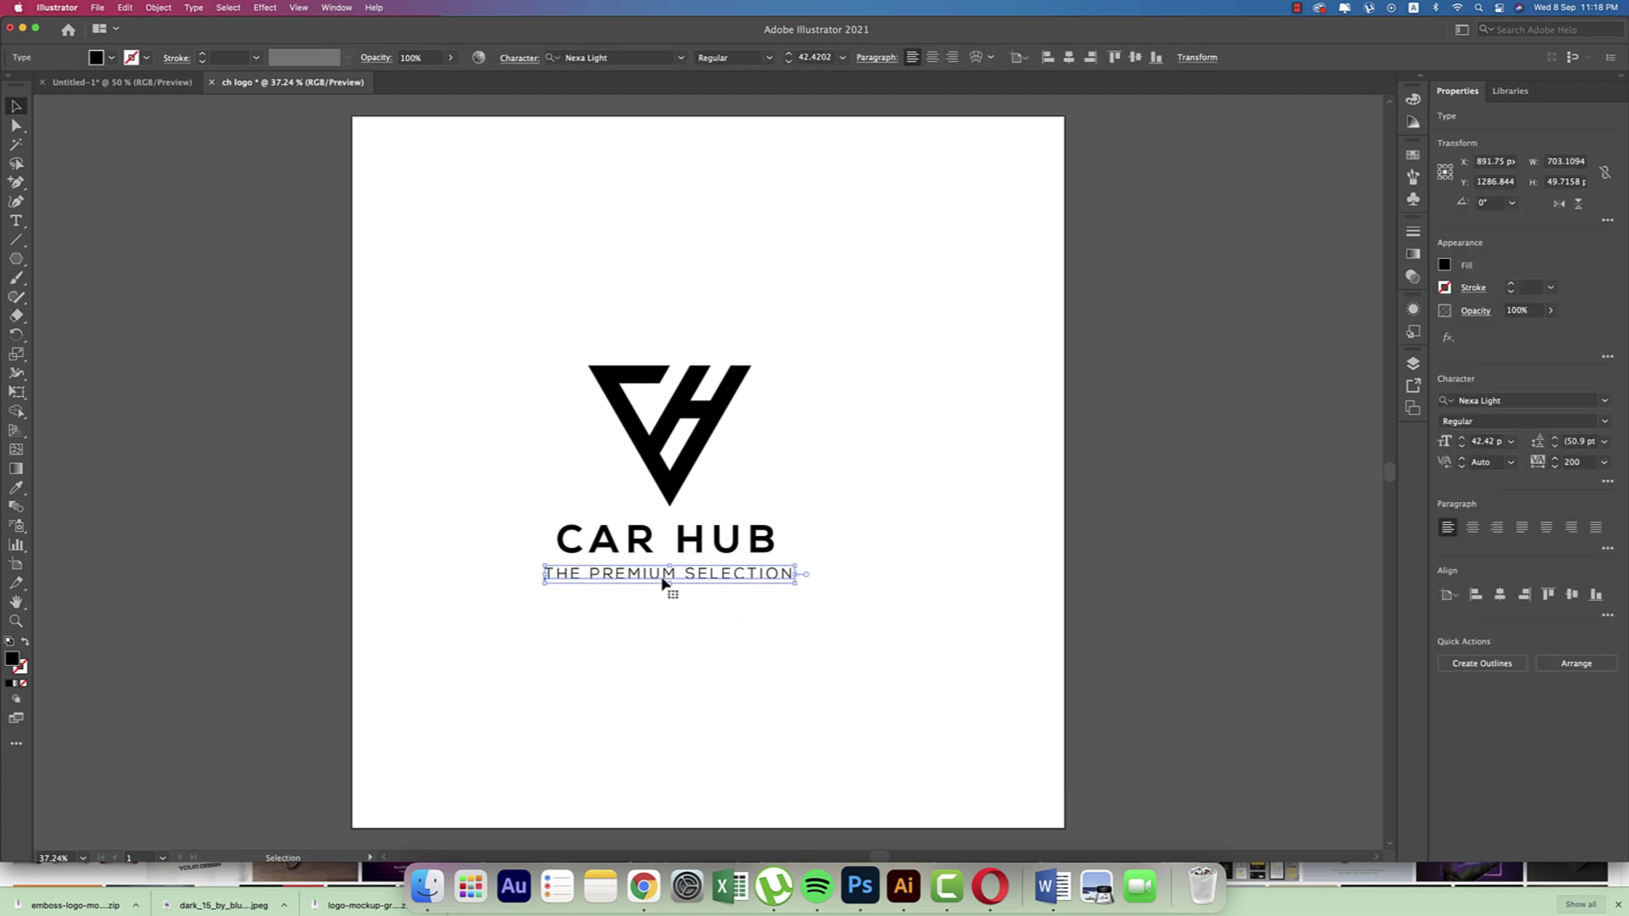
click(832, 58)
text(/1)
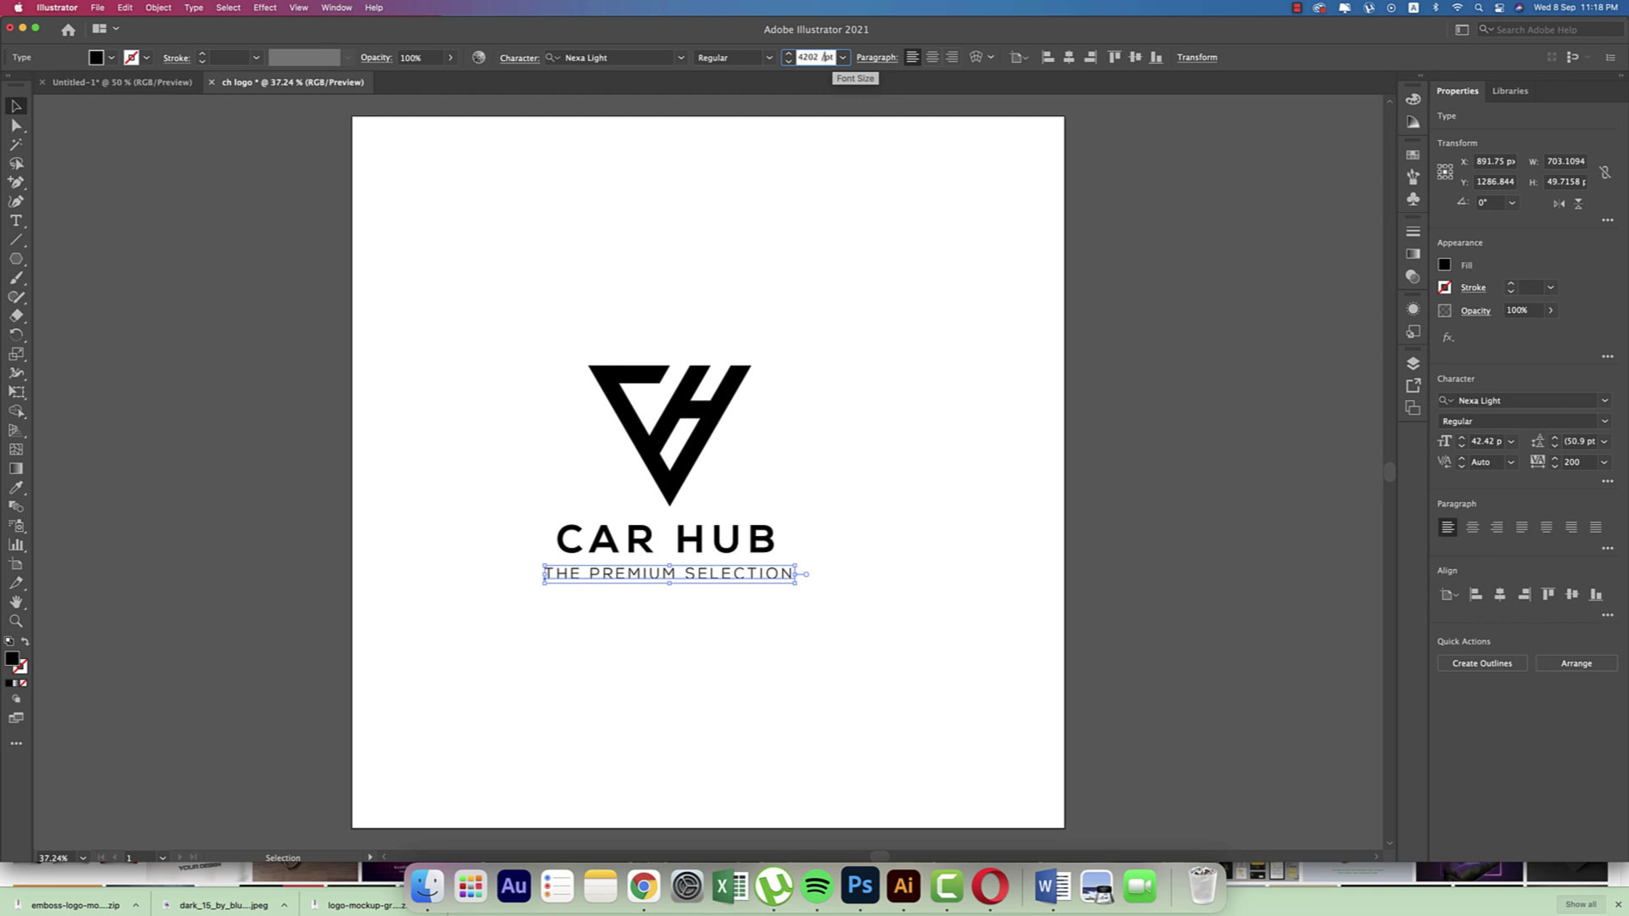
text(.6)
key(Return)
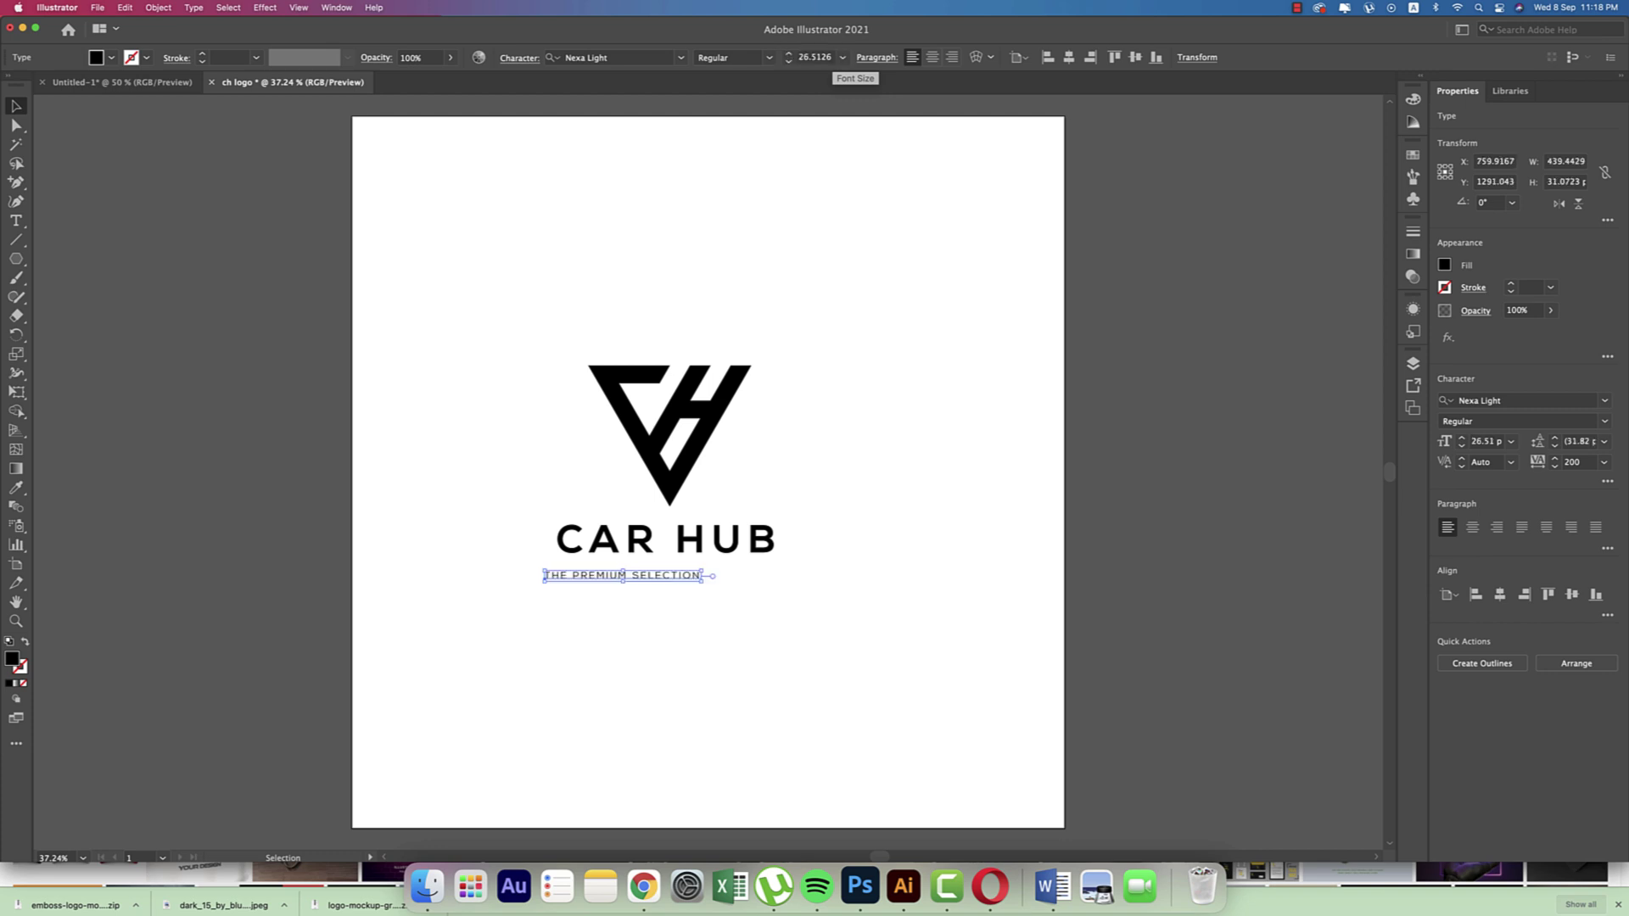
- Re-centre the smaller tagline horizontally under CAR HUB as key object
shift+click(720, 548)
click(721, 549)
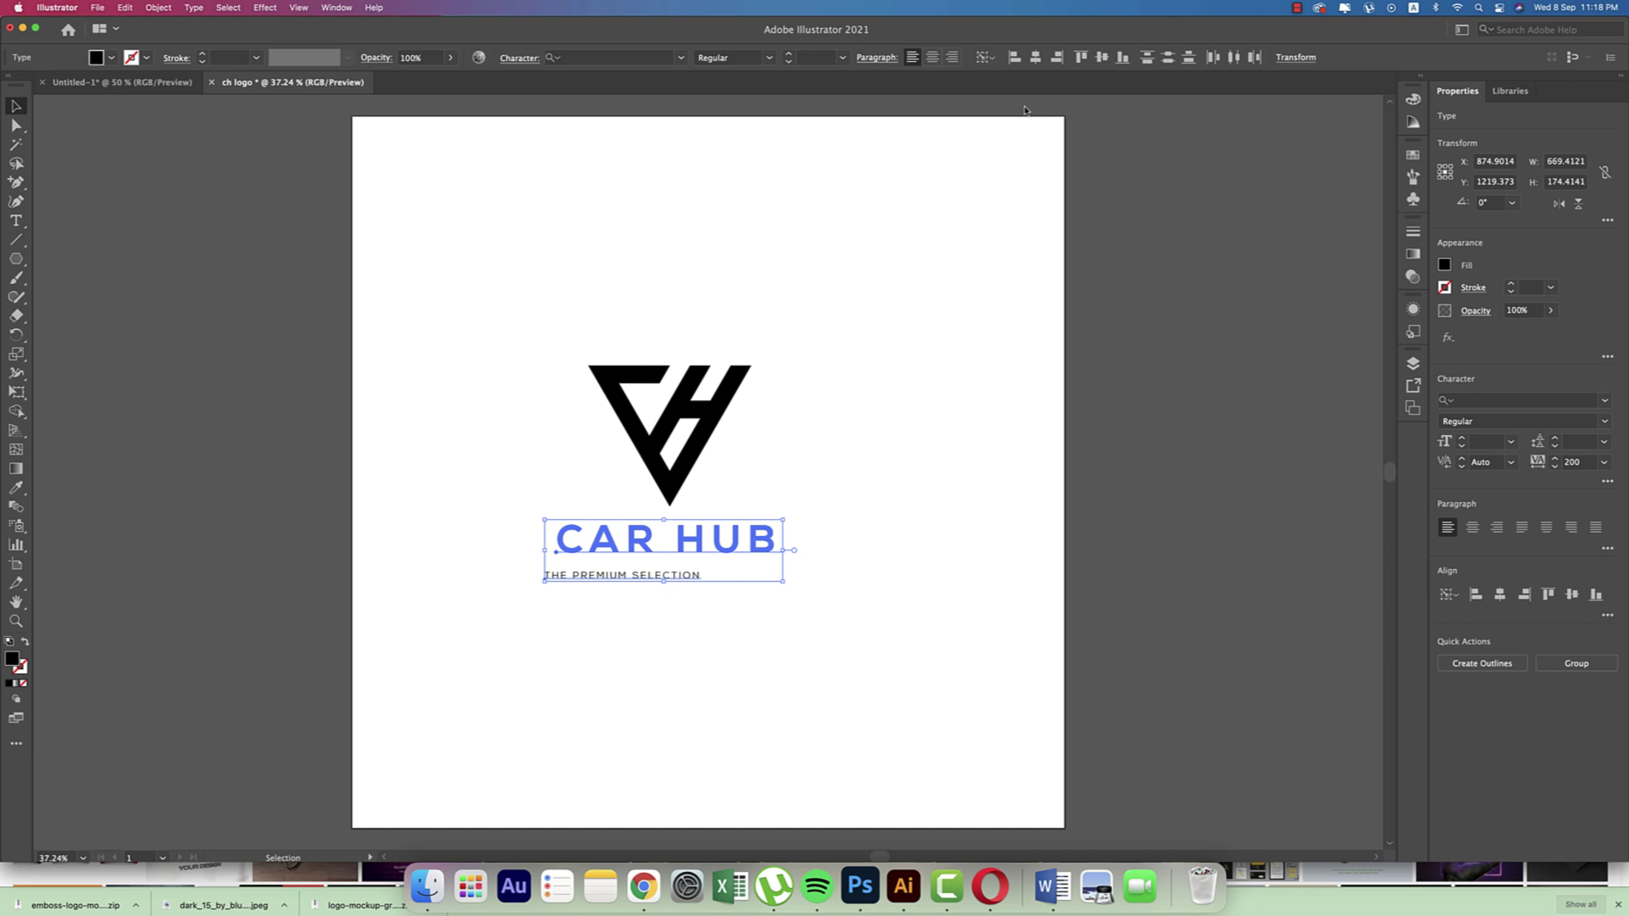
click(1036, 57)
click(961, 476)
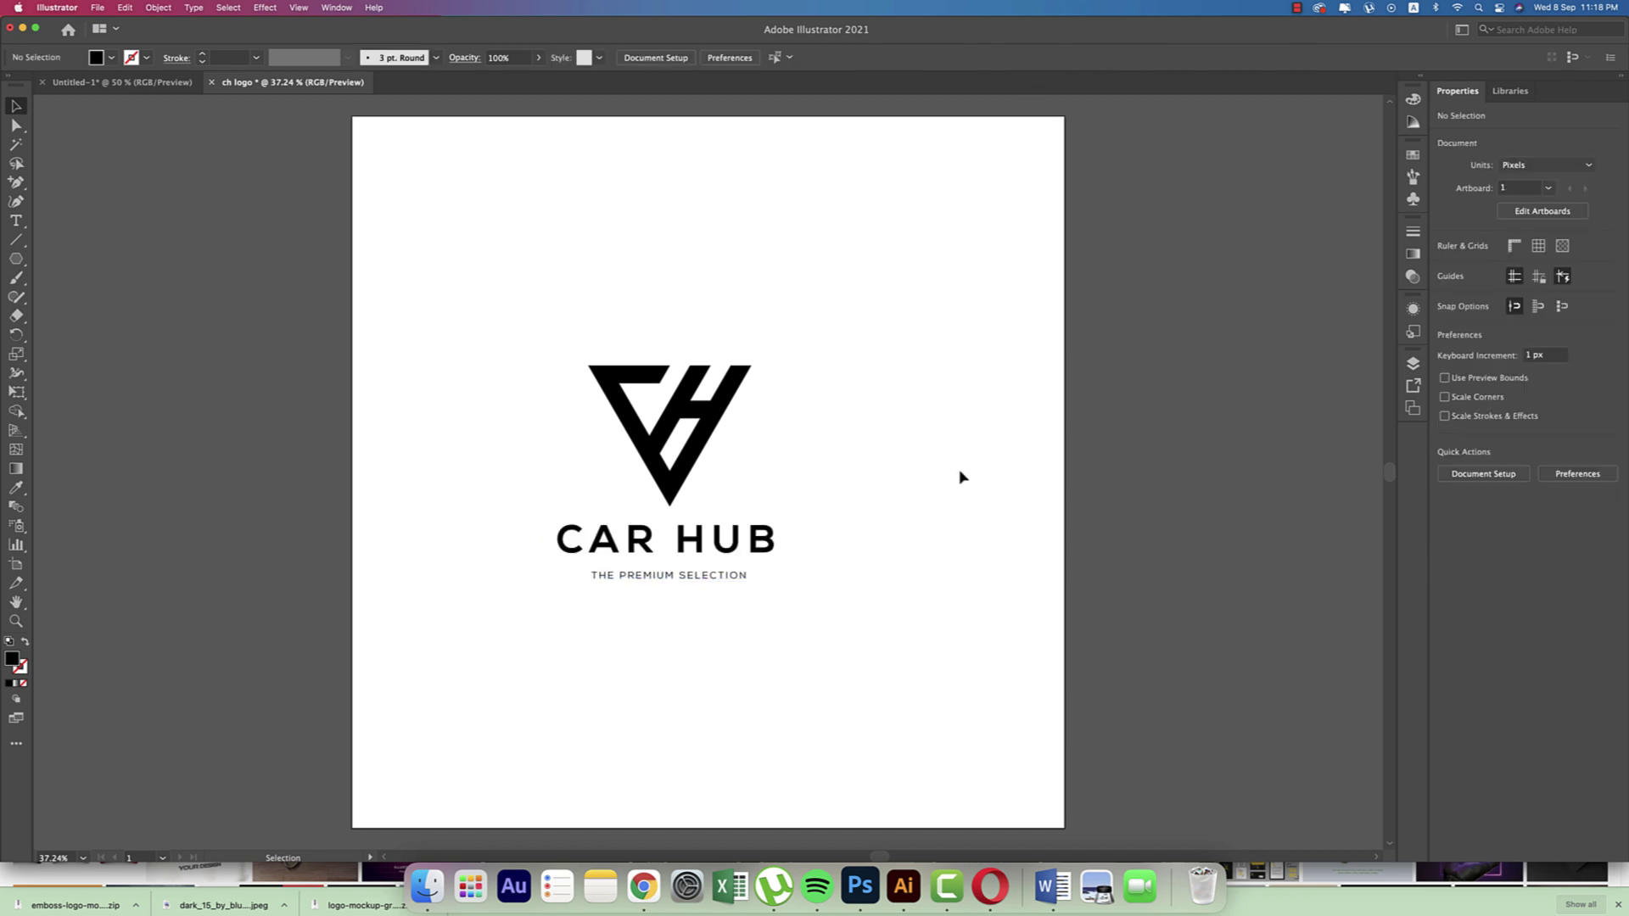
click(725, 580)
key(super+equal)
- Copy the whole logo with CAR HUB and tagline, then switch to Photoshop
drag(470, 250, 942, 627)
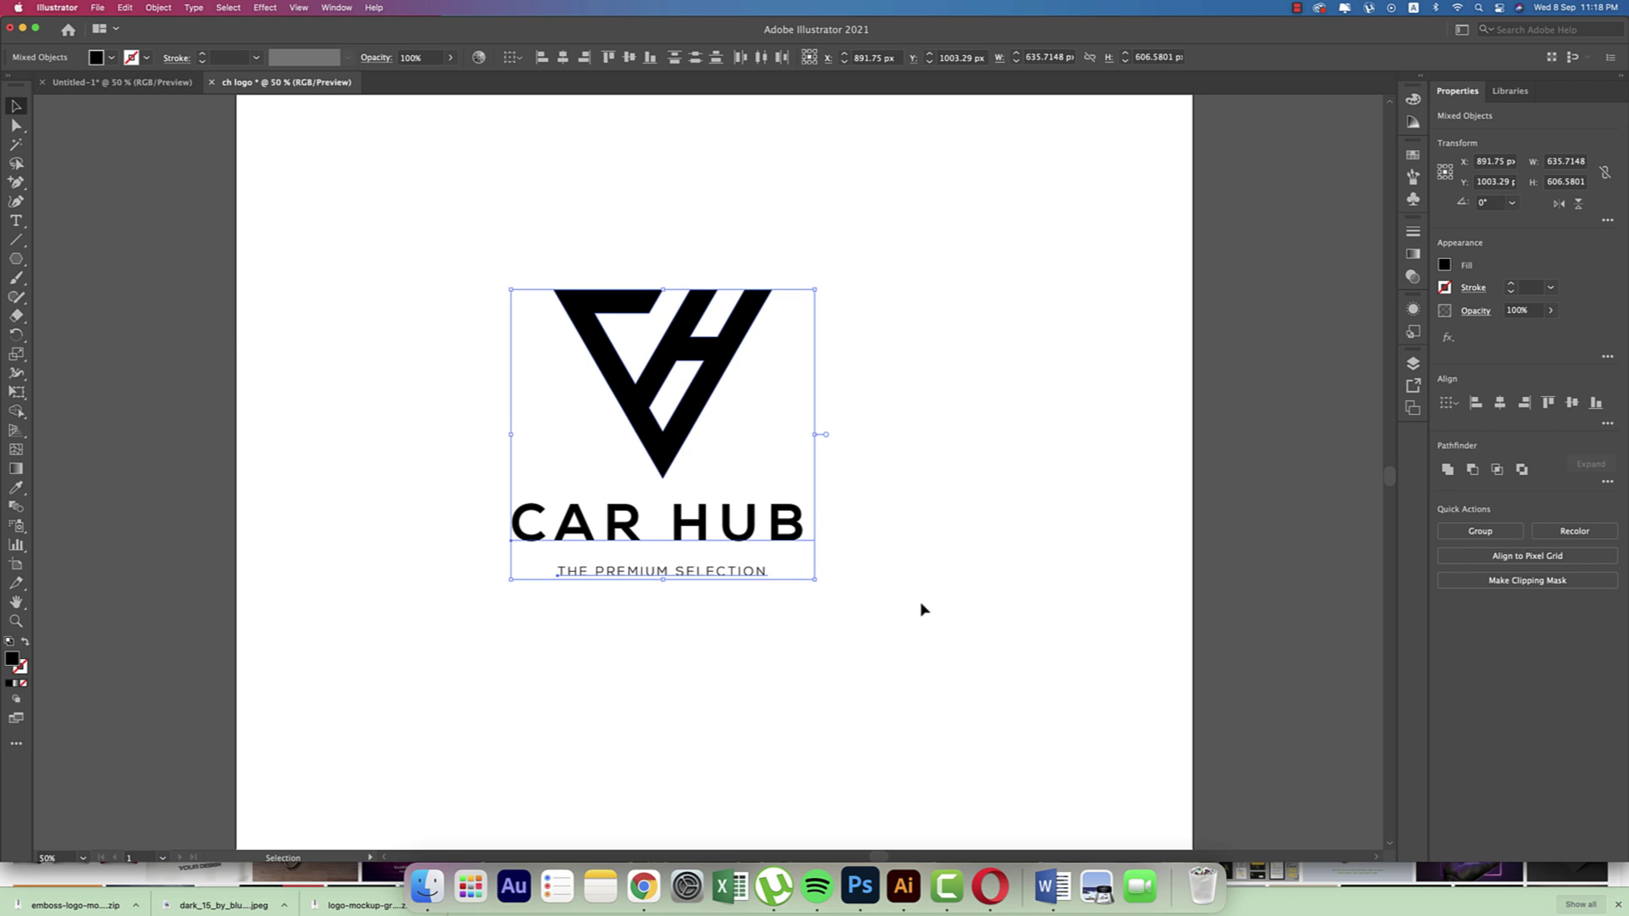
key(super+minus)
key(a)
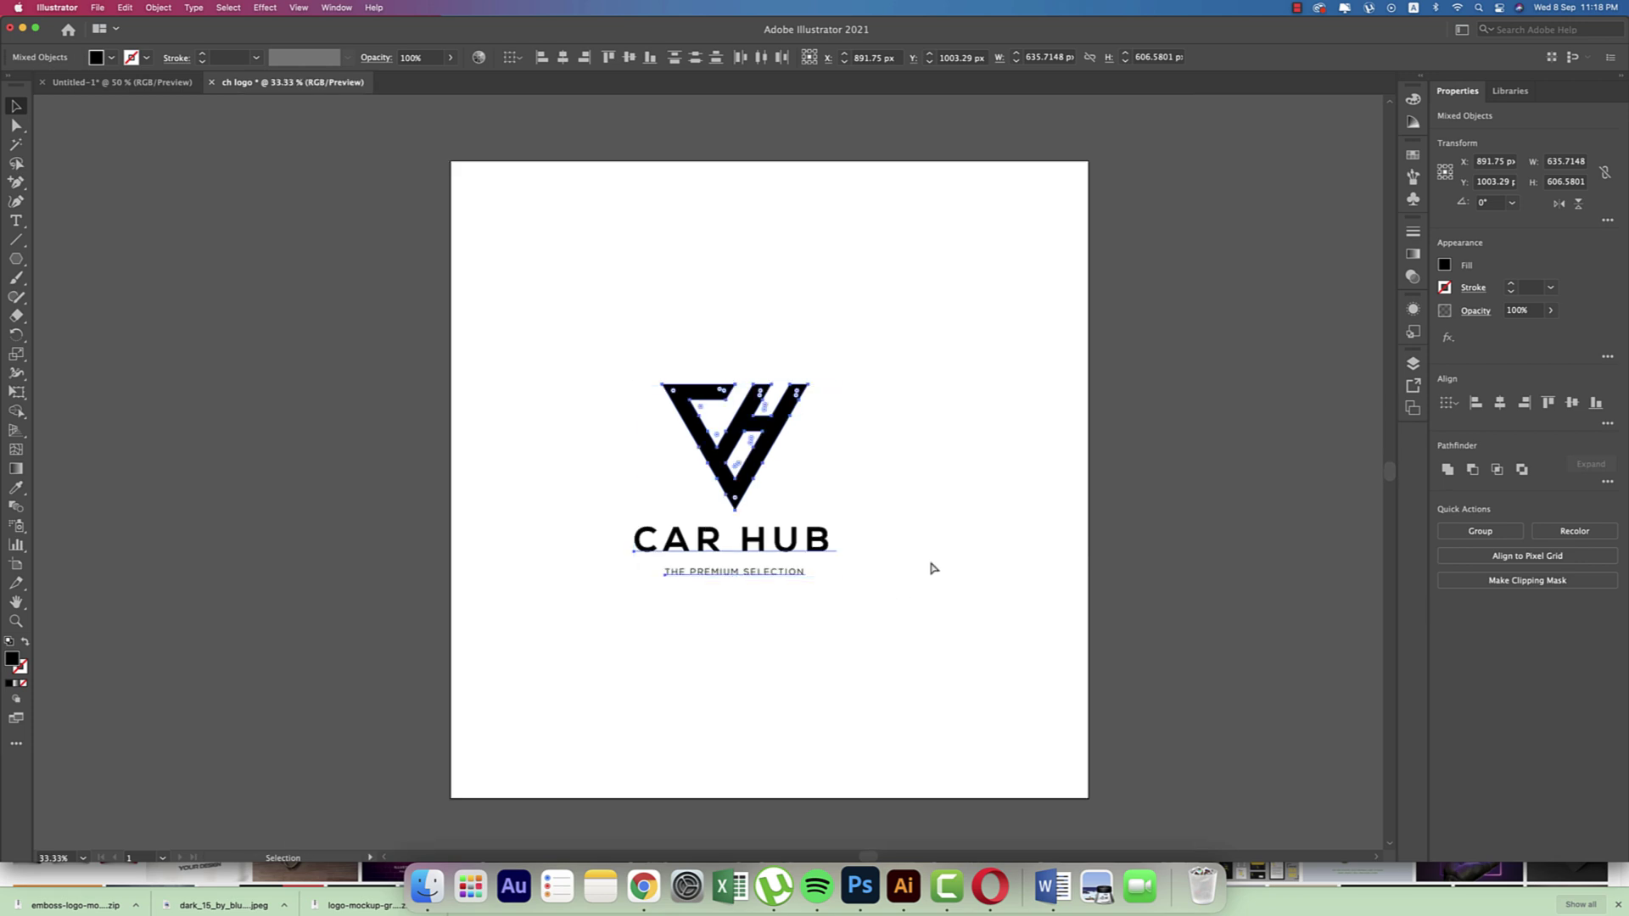
key(super+c)
key(v)
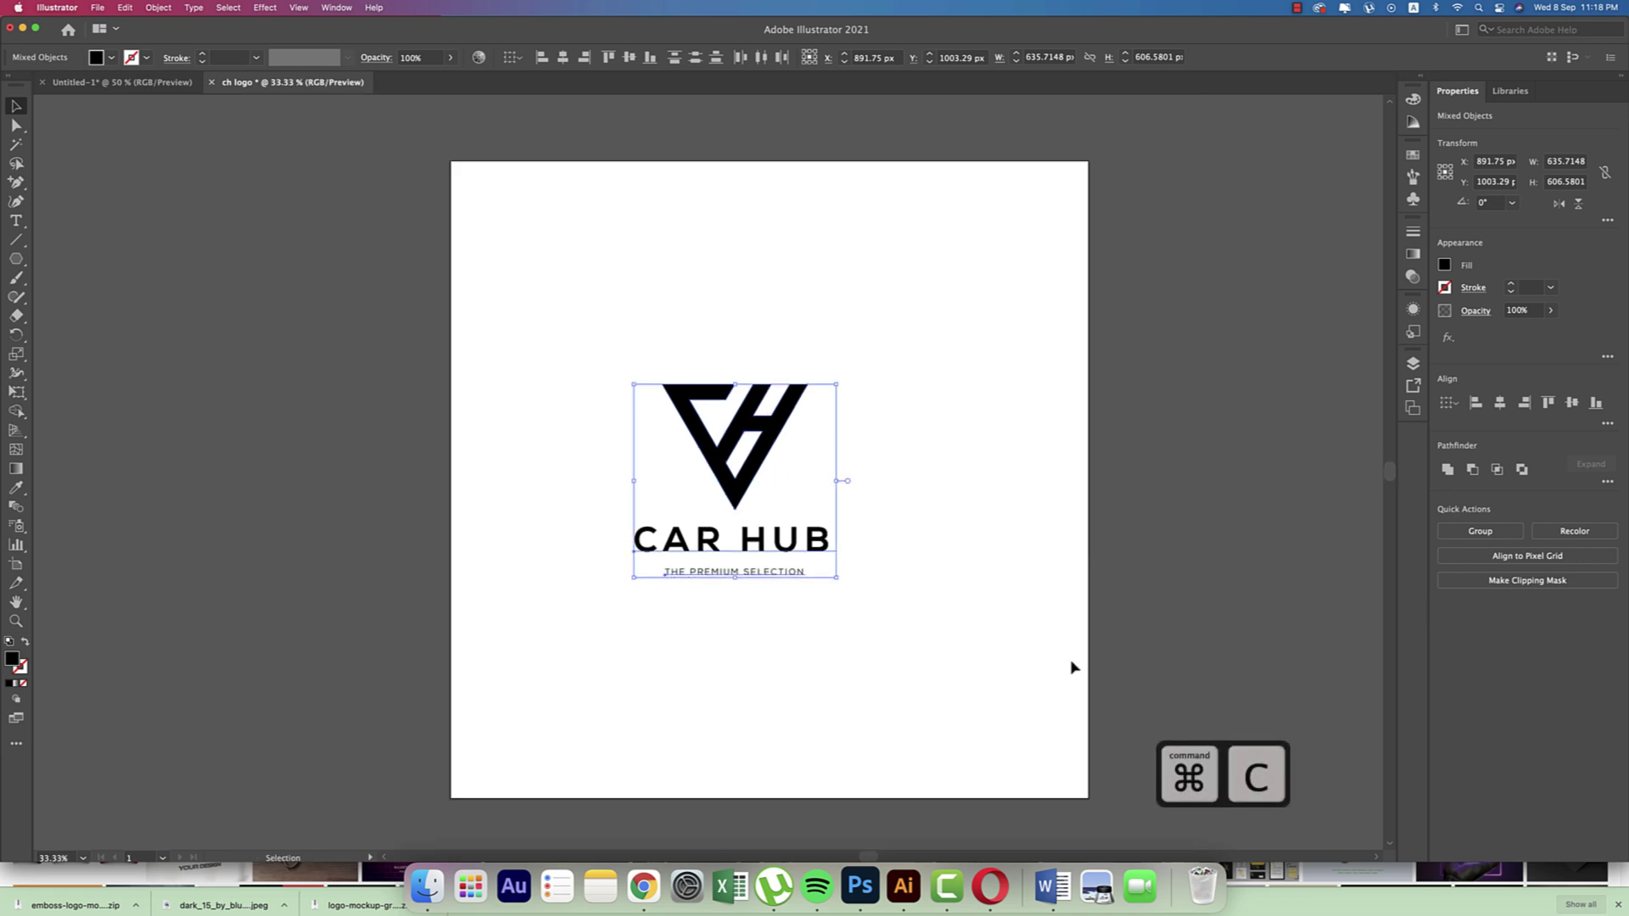
key(super+Tab)
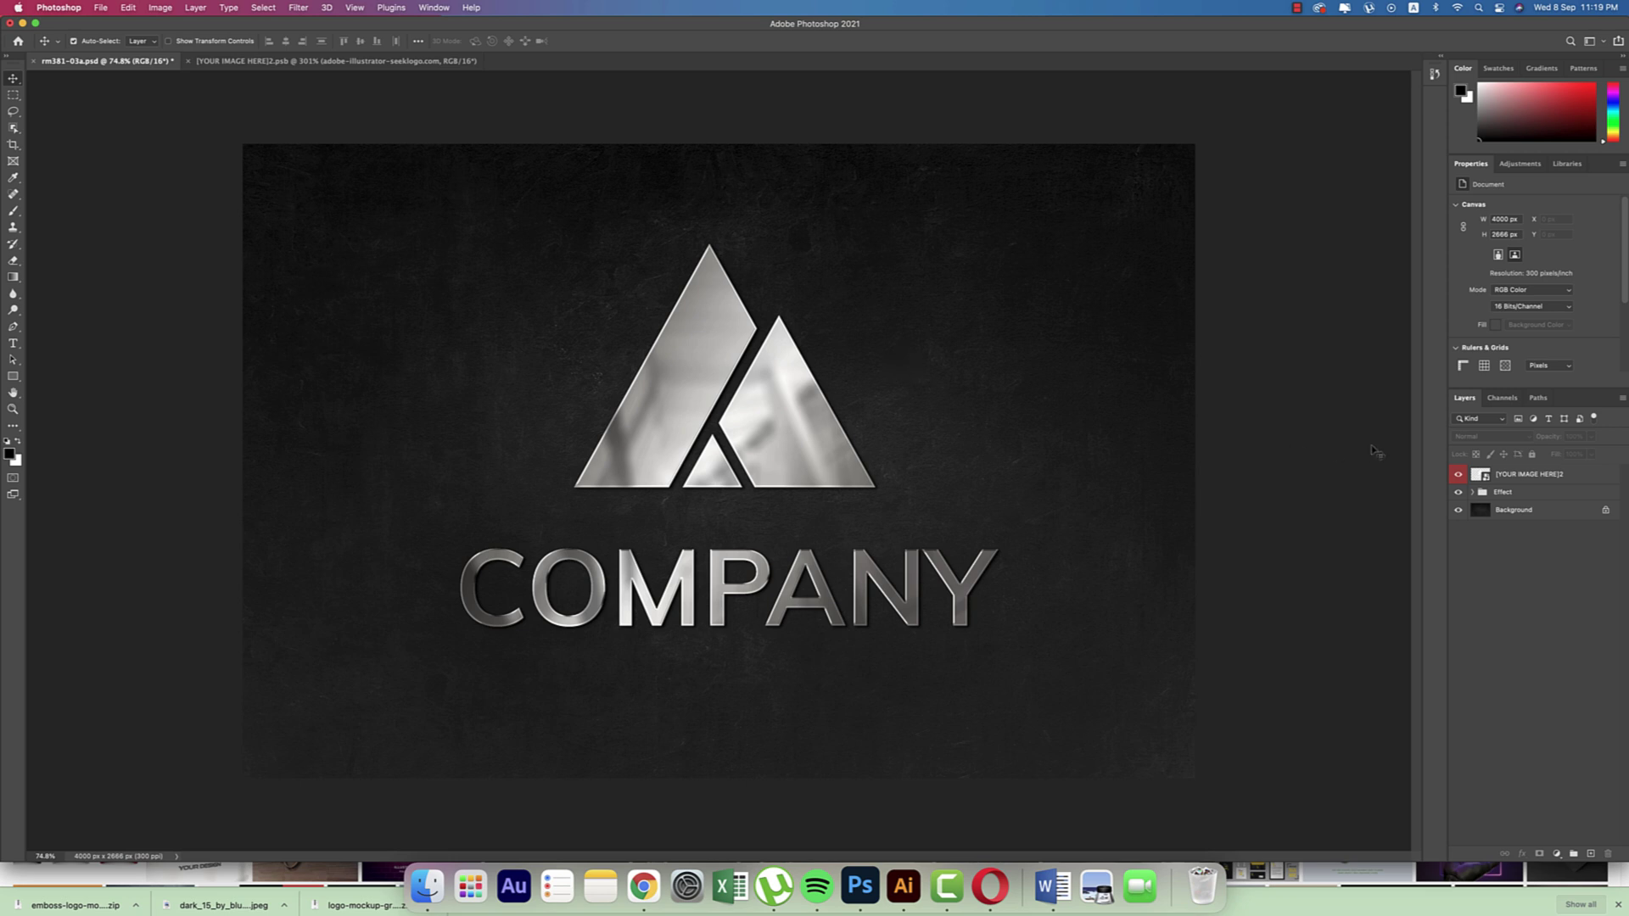
- In the [YOUR IMAGE HERE]2 smart object, hide [PLACEHOLDER] and paste CAR HUB as pixels at about 70%, centred
double_click(1486, 480)
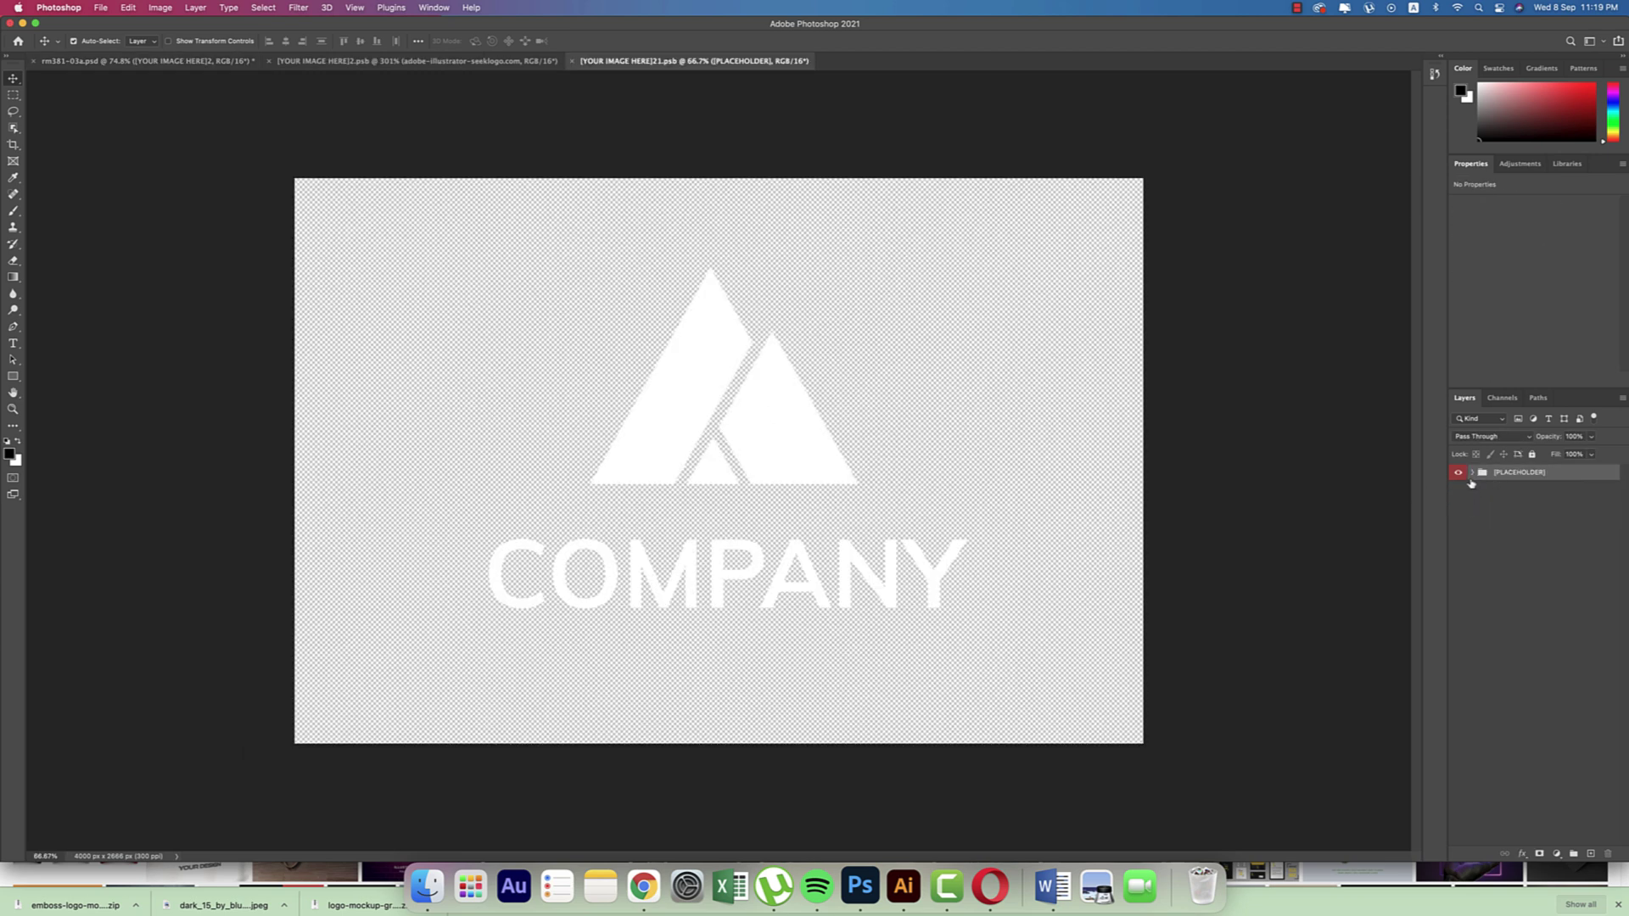
click(1459, 472)
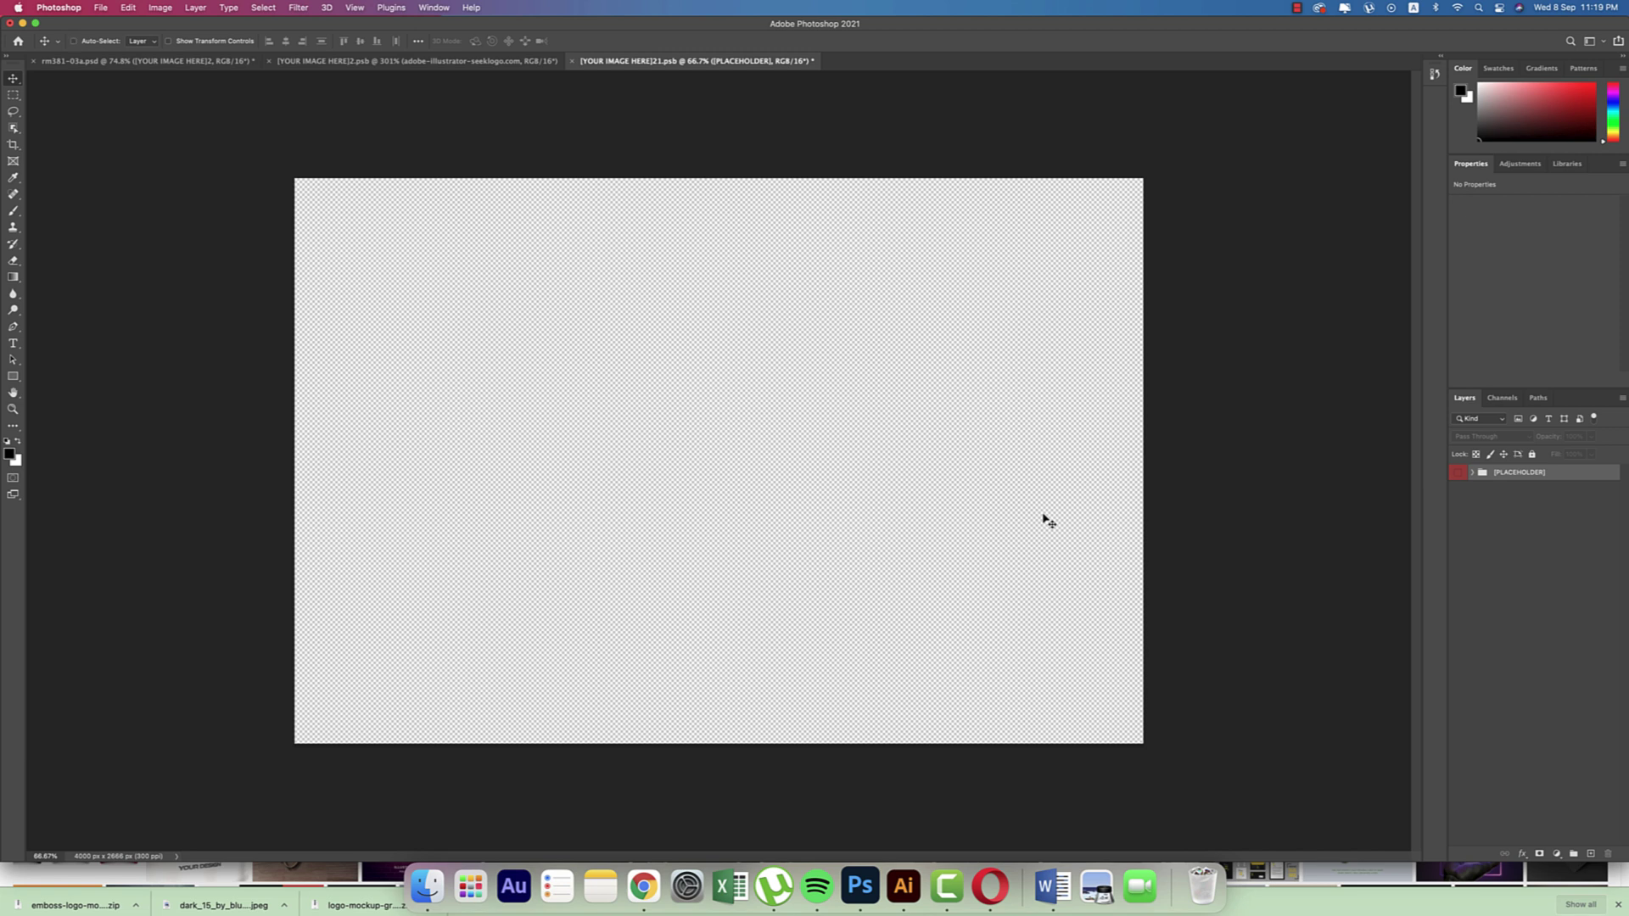
key(super+v)
click(876, 396)
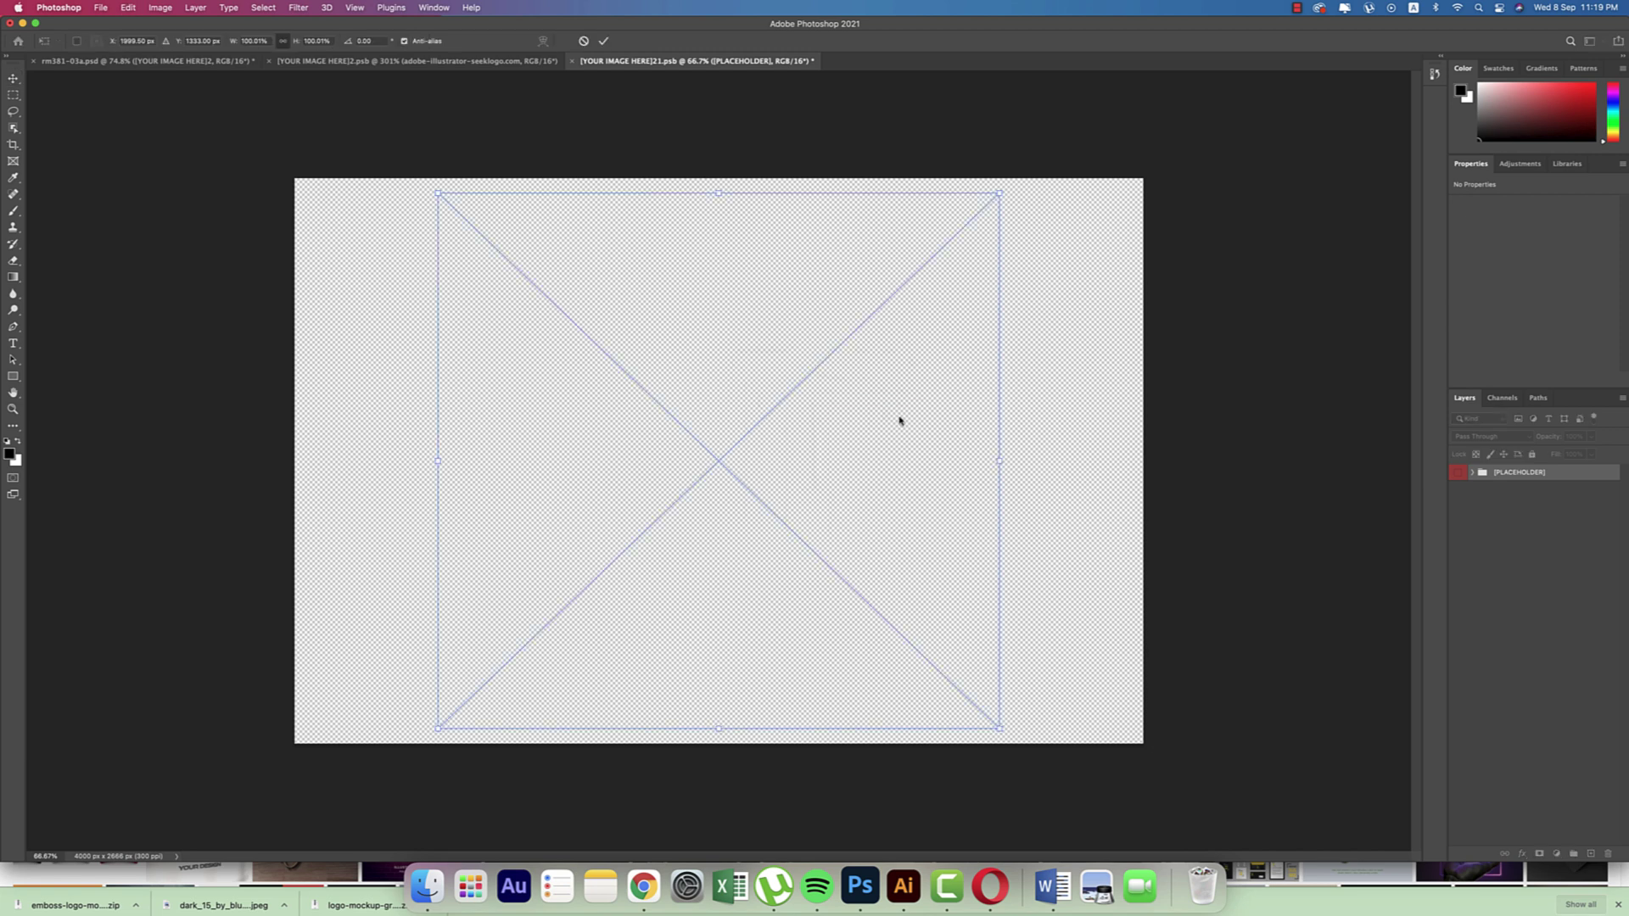
drag(723, 728, 763, 567)
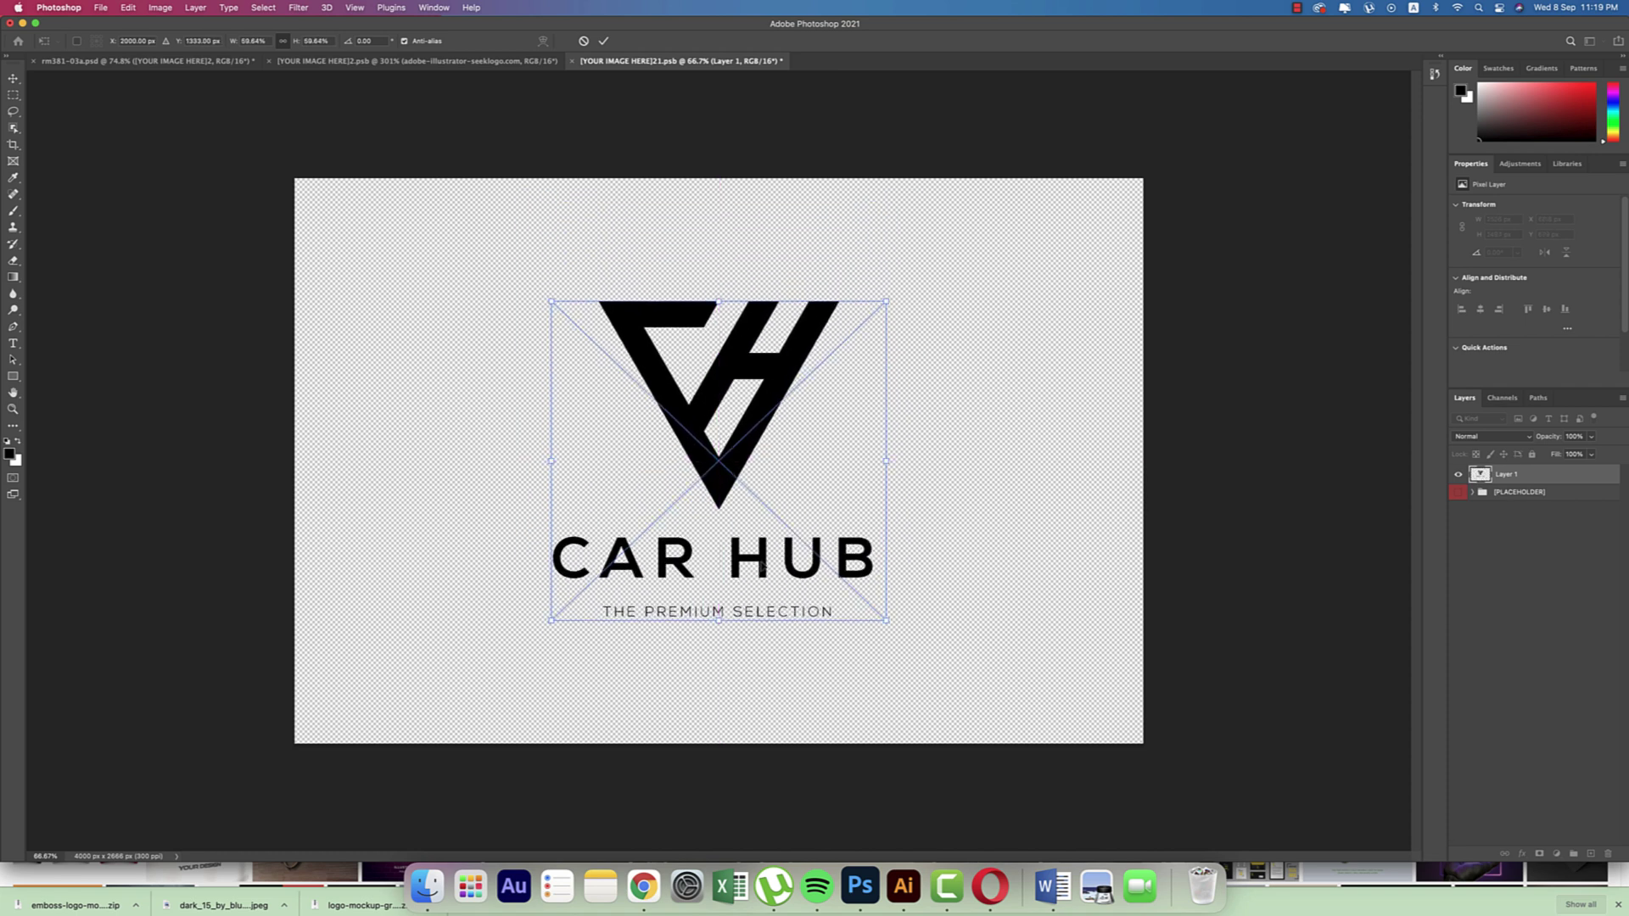
key(Return)
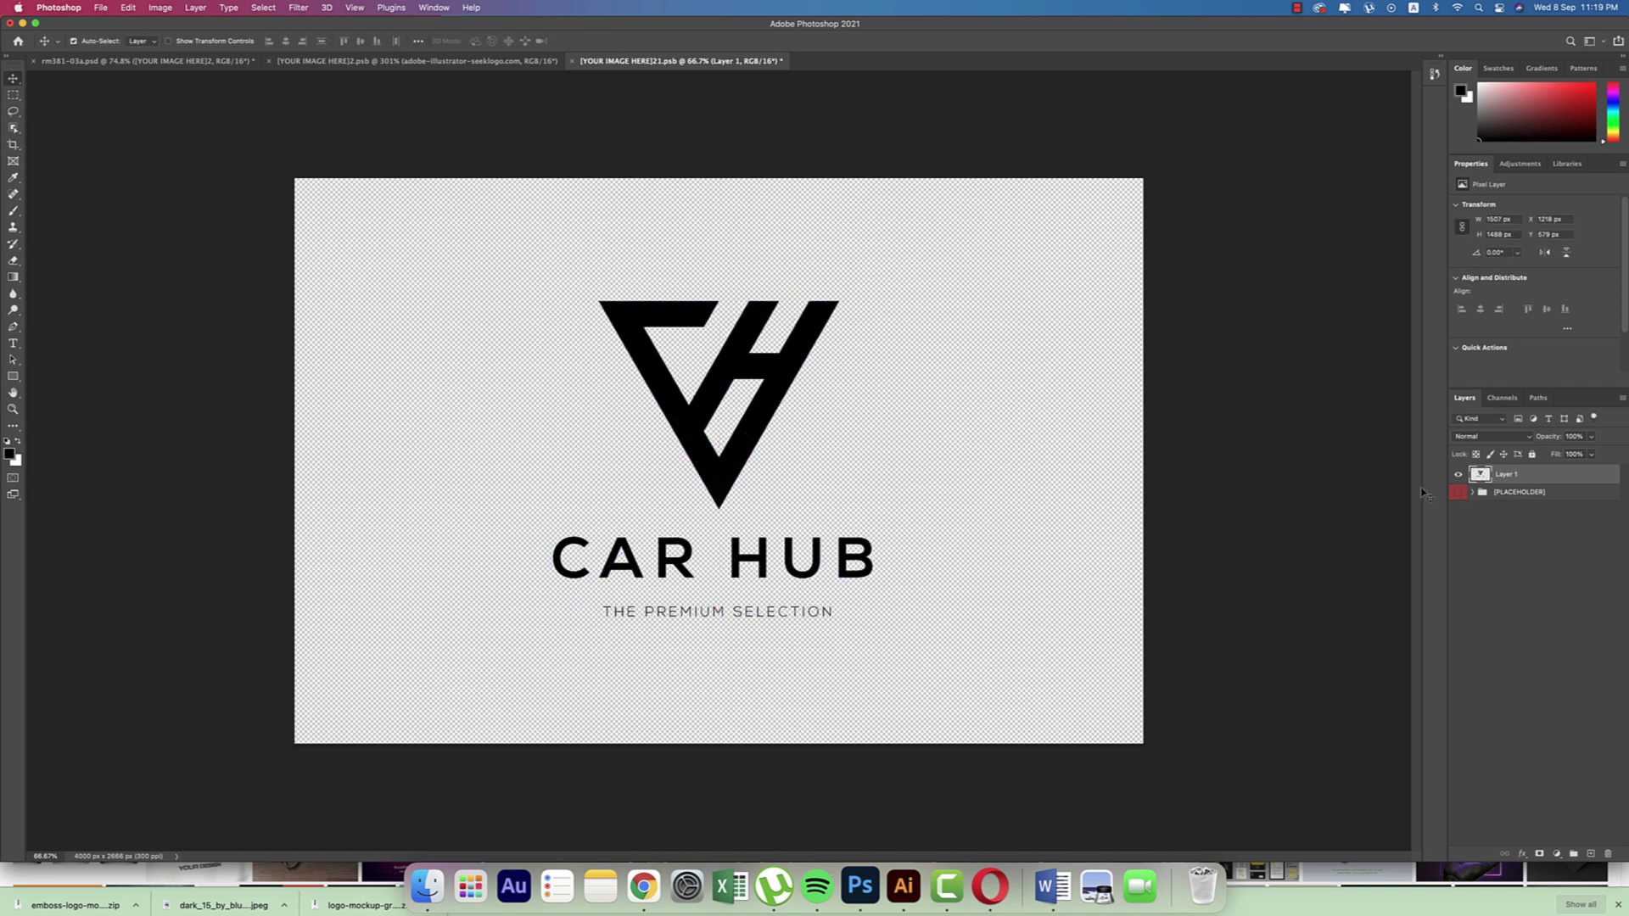
- Give Layer 1 a white Color Overlay layer style in Normal blend mode
right_click(1566, 478)
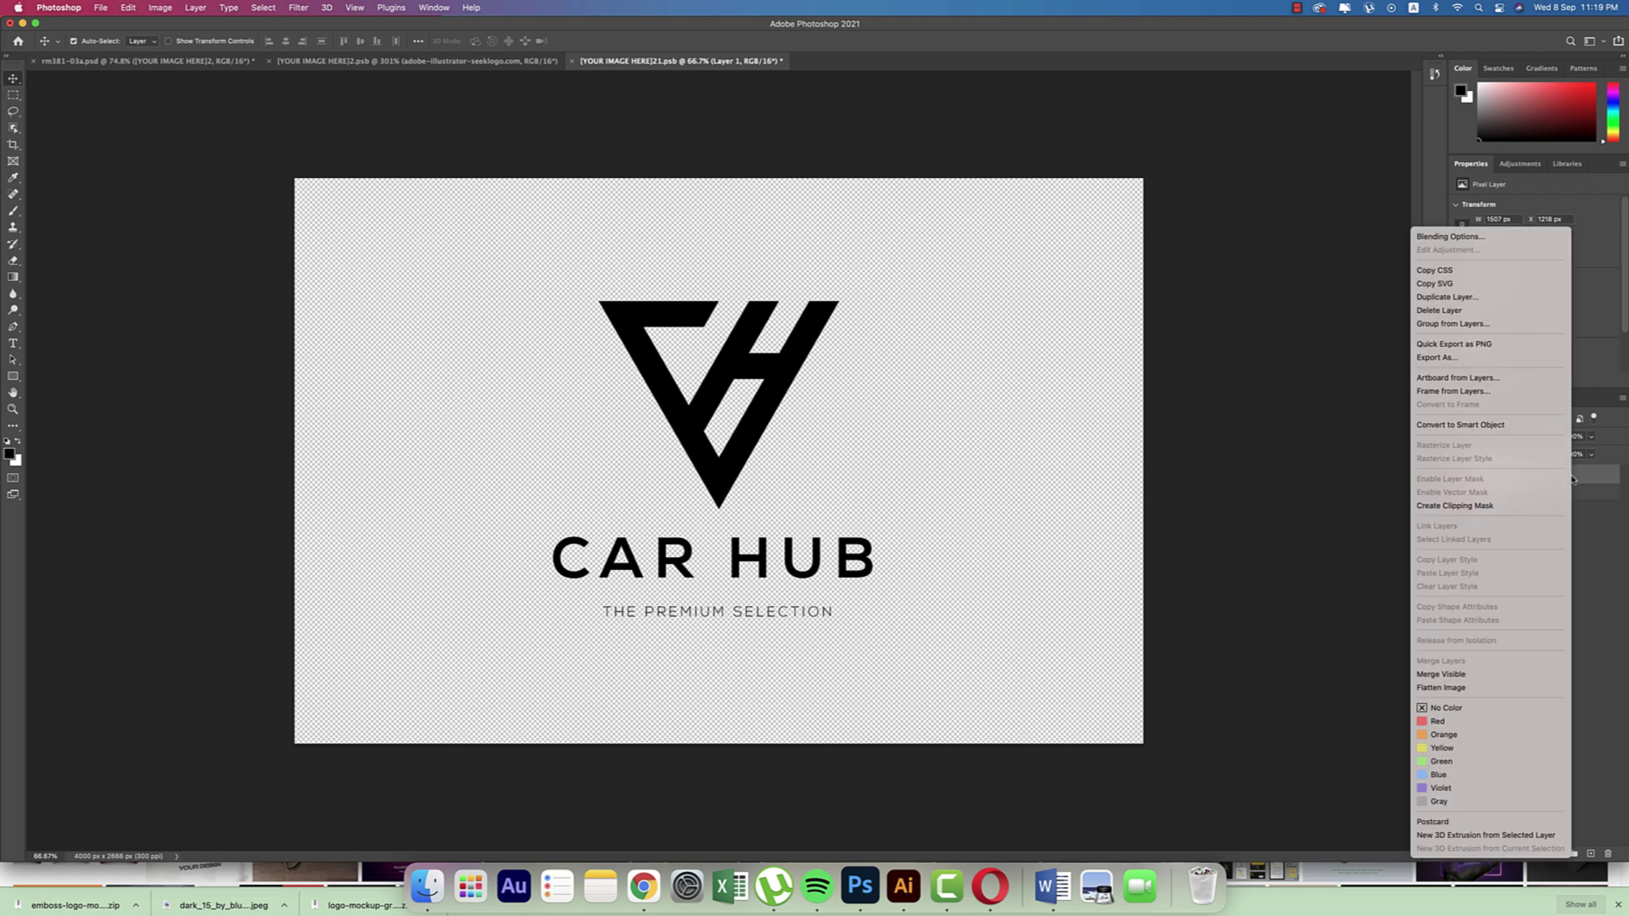
click(1455, 238)
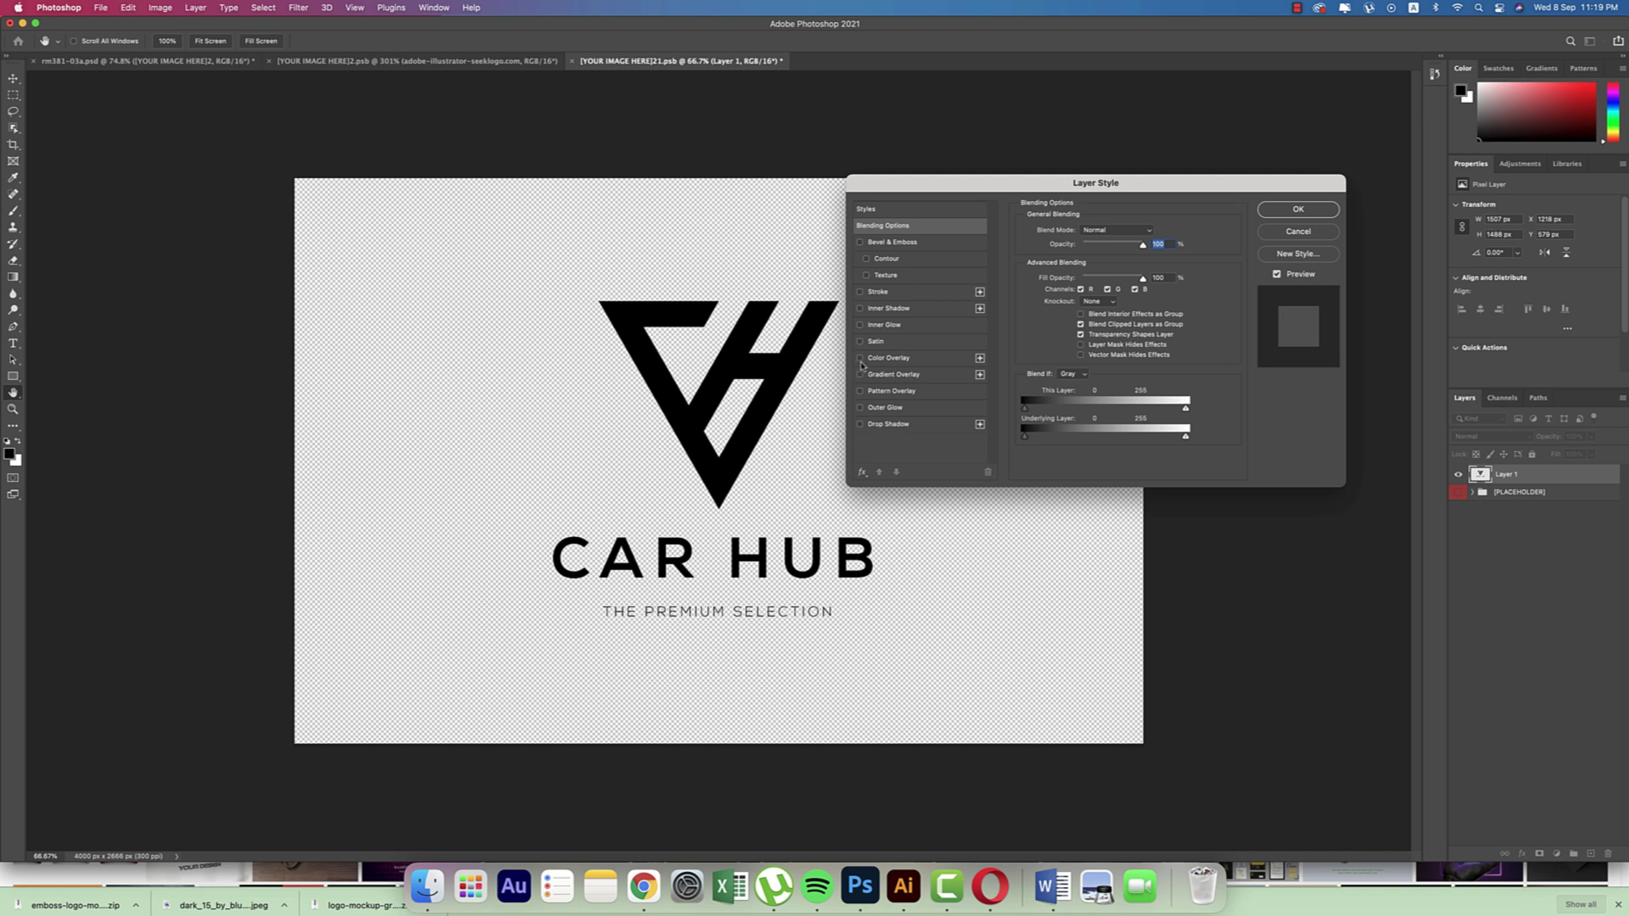
click(861, 359)
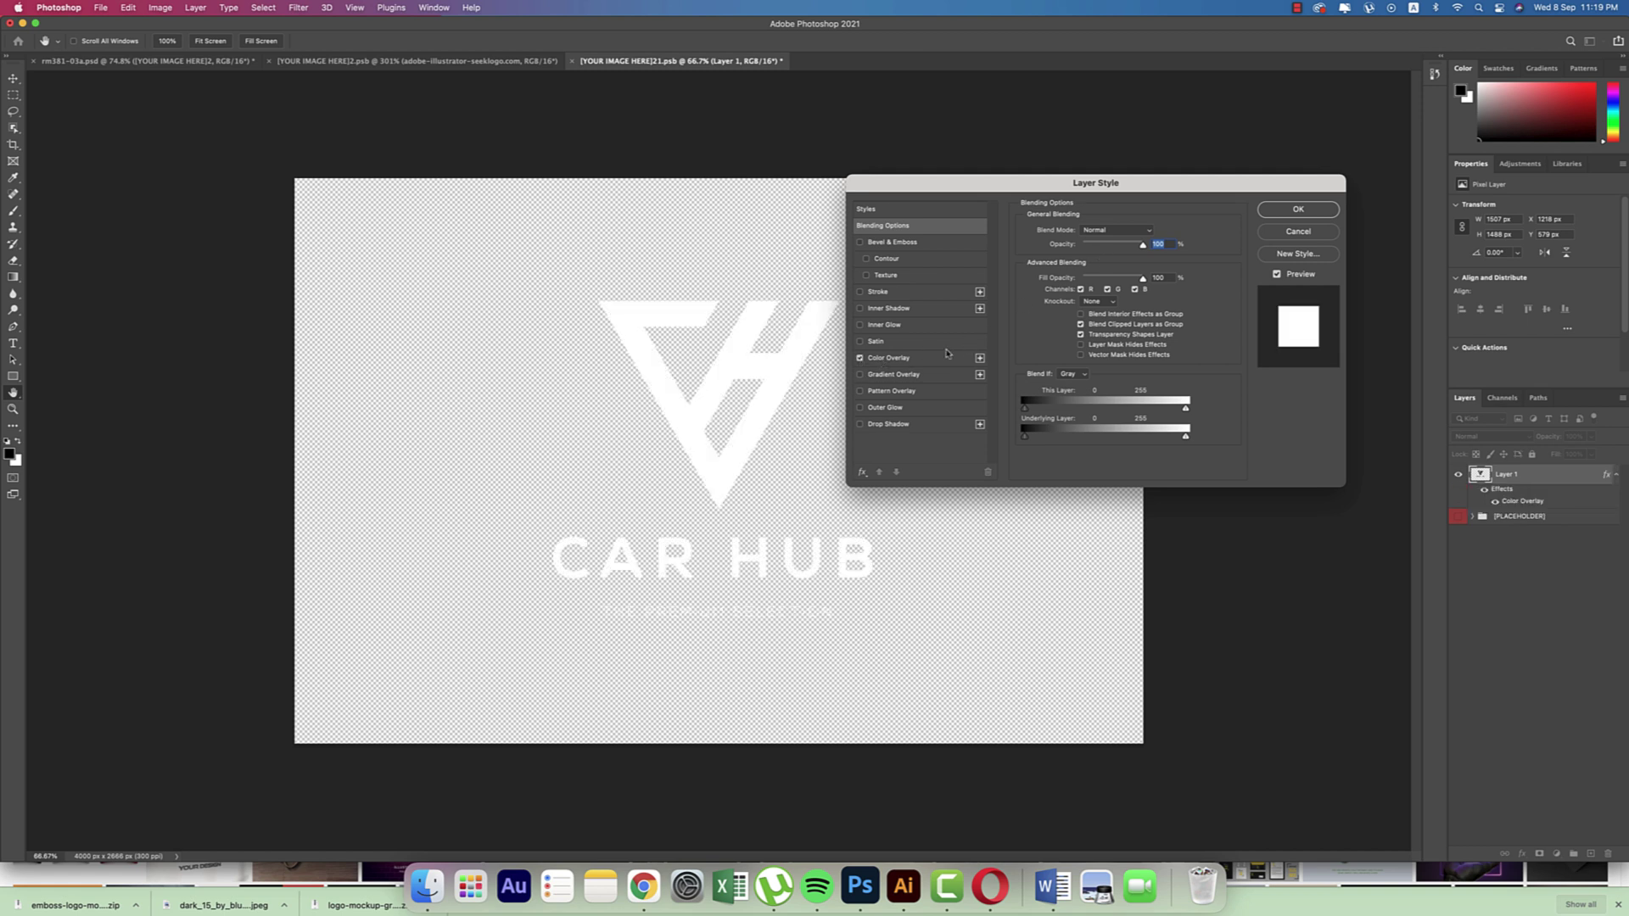
click(901, 358)
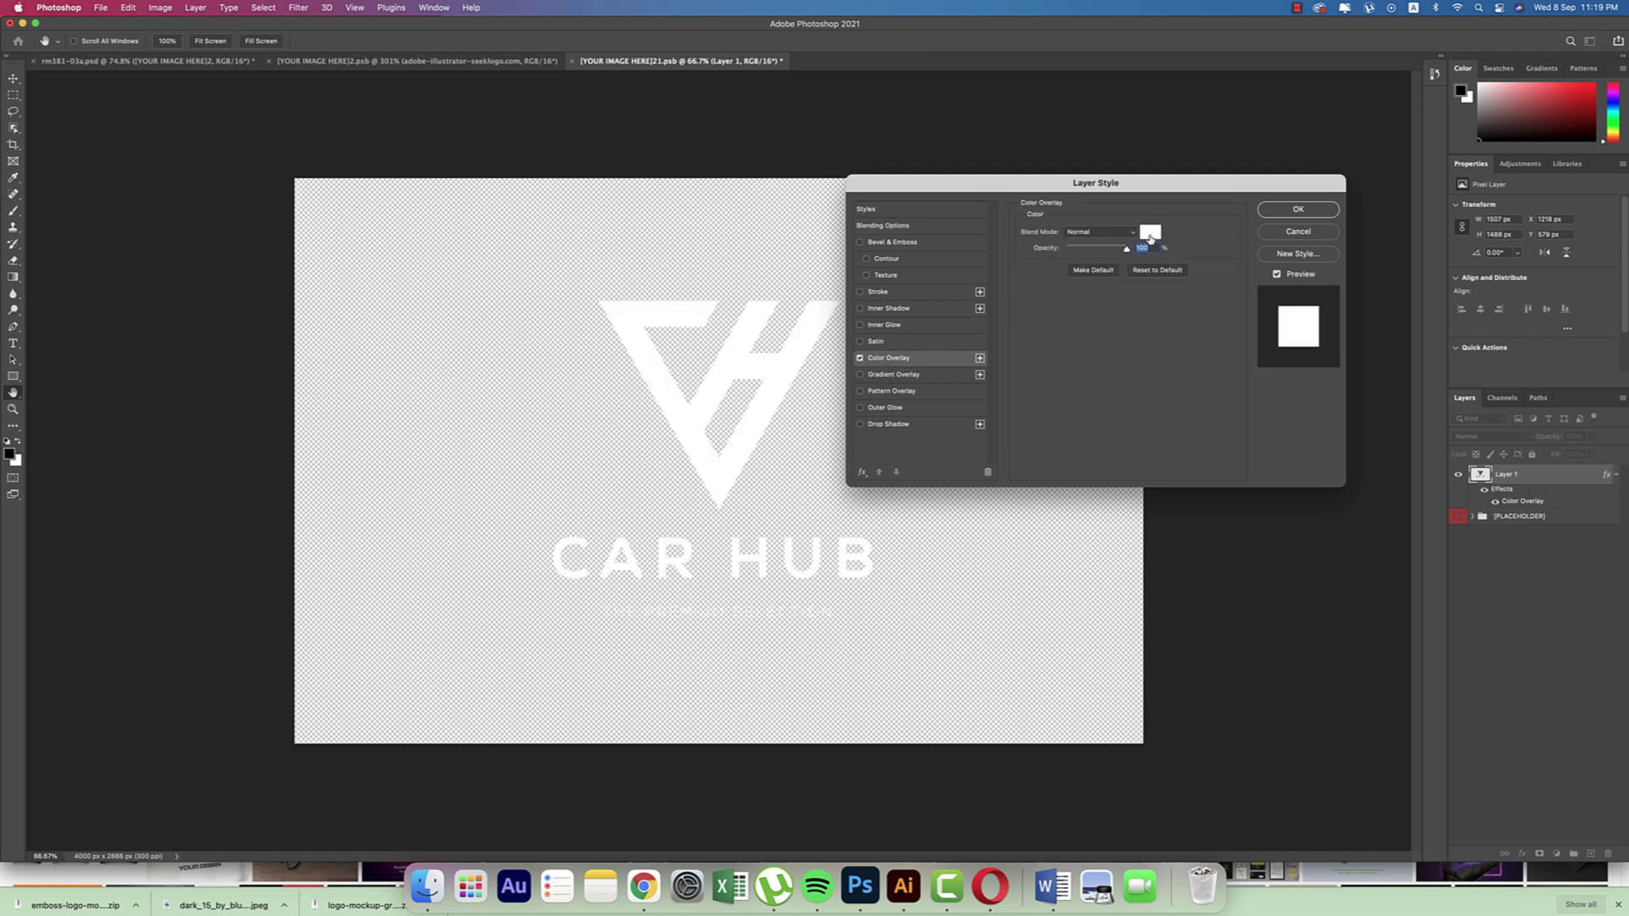
click(1128, 233)
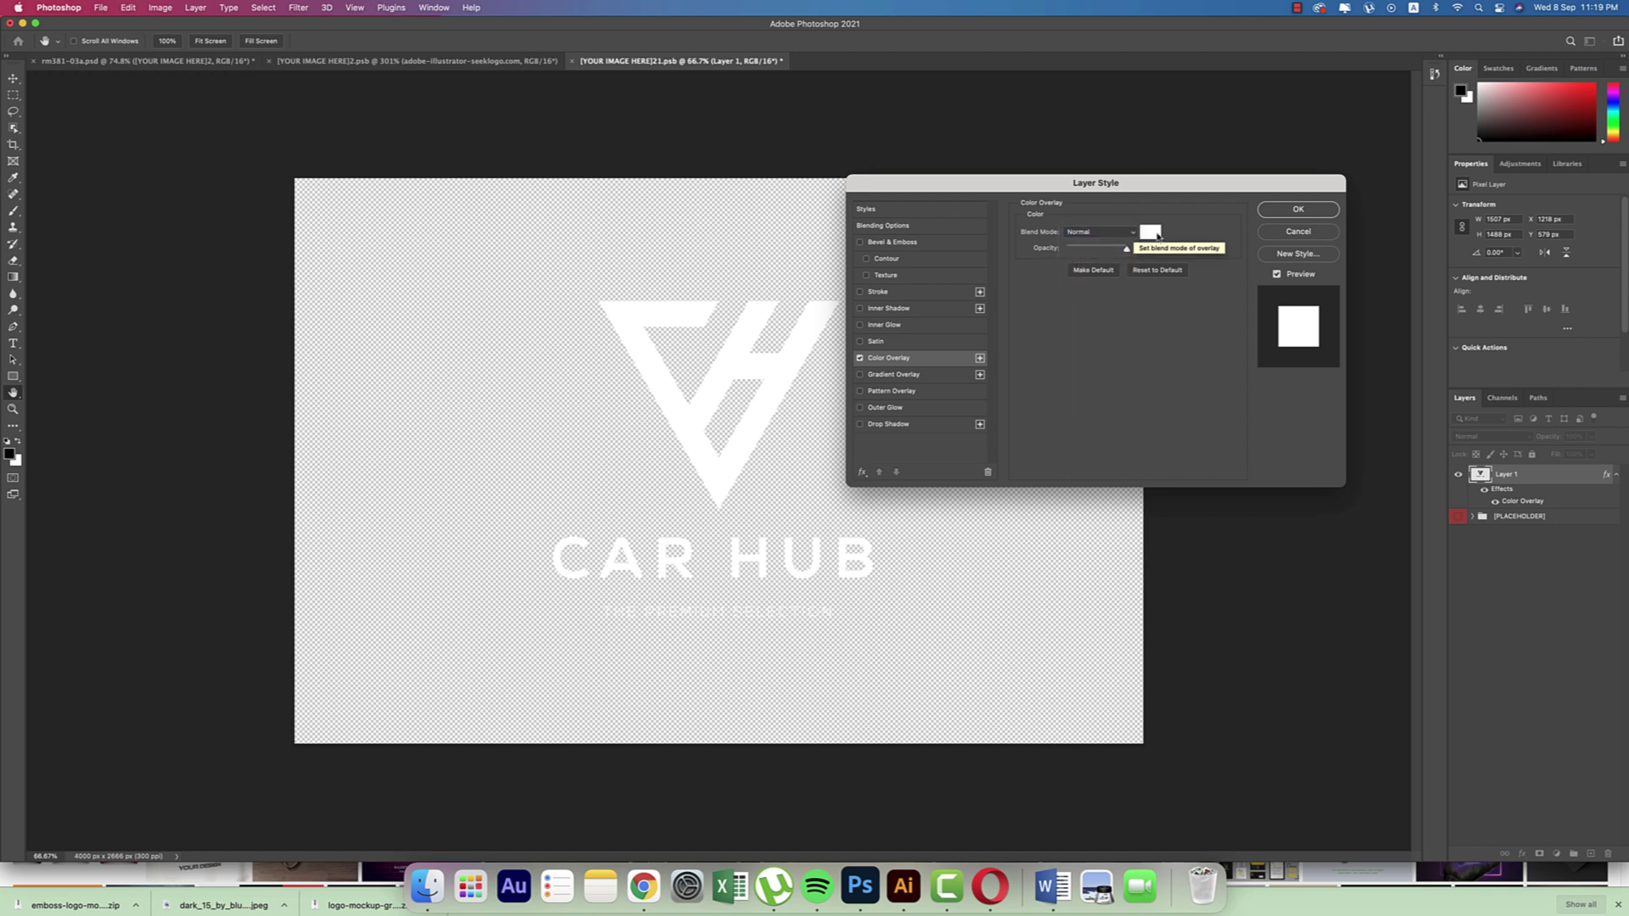
click(1103, 233)
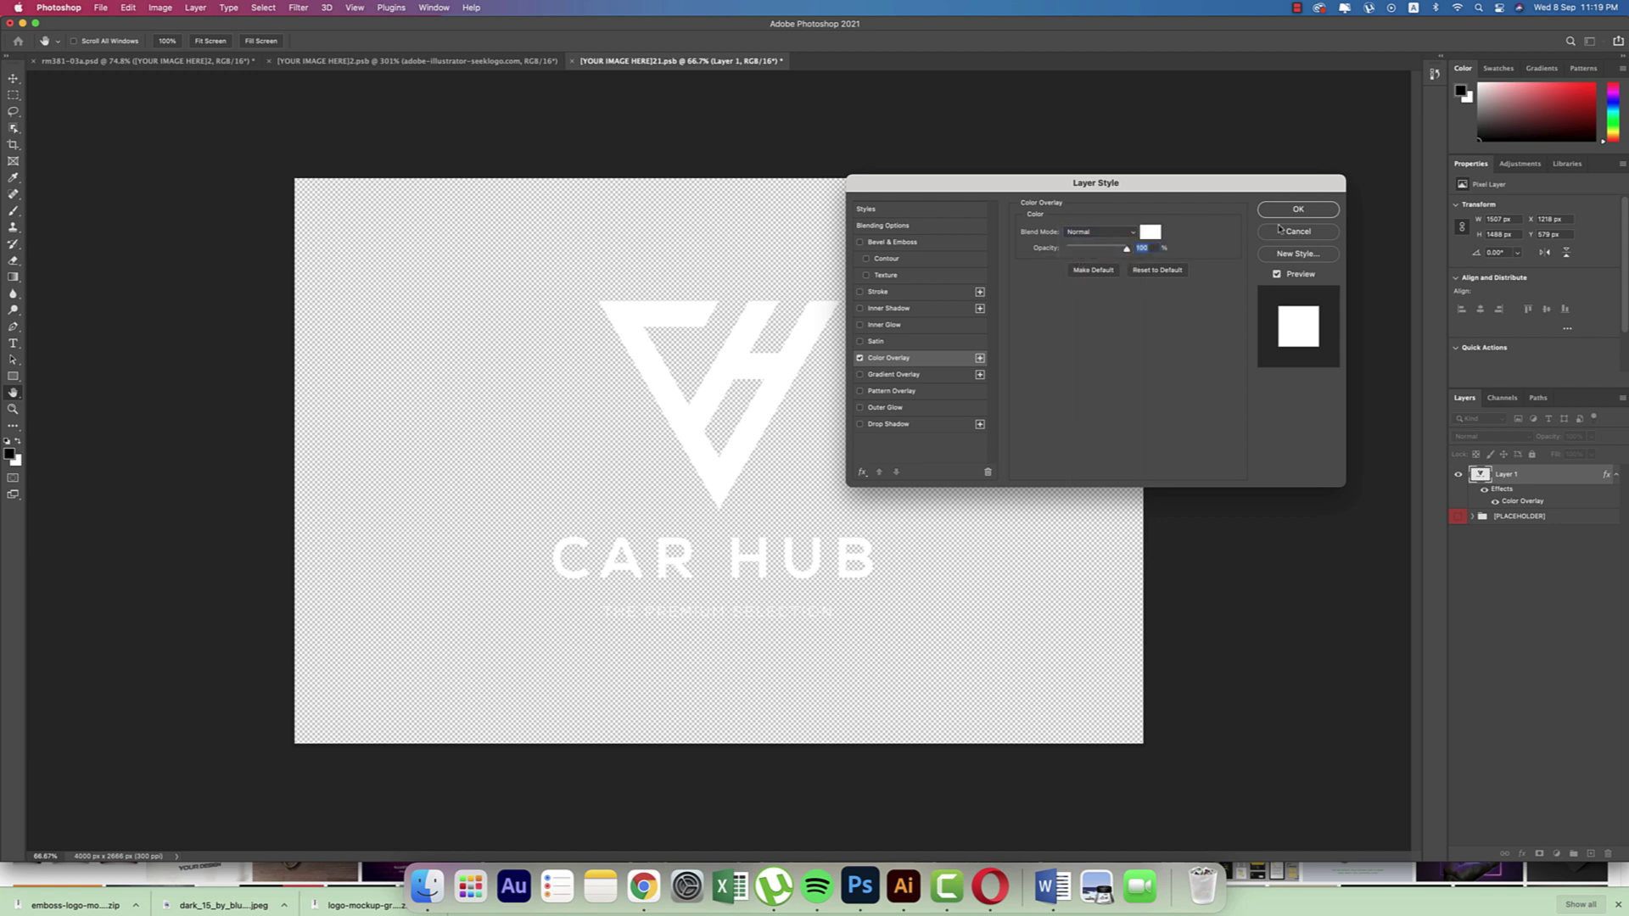
click(1295, 209)
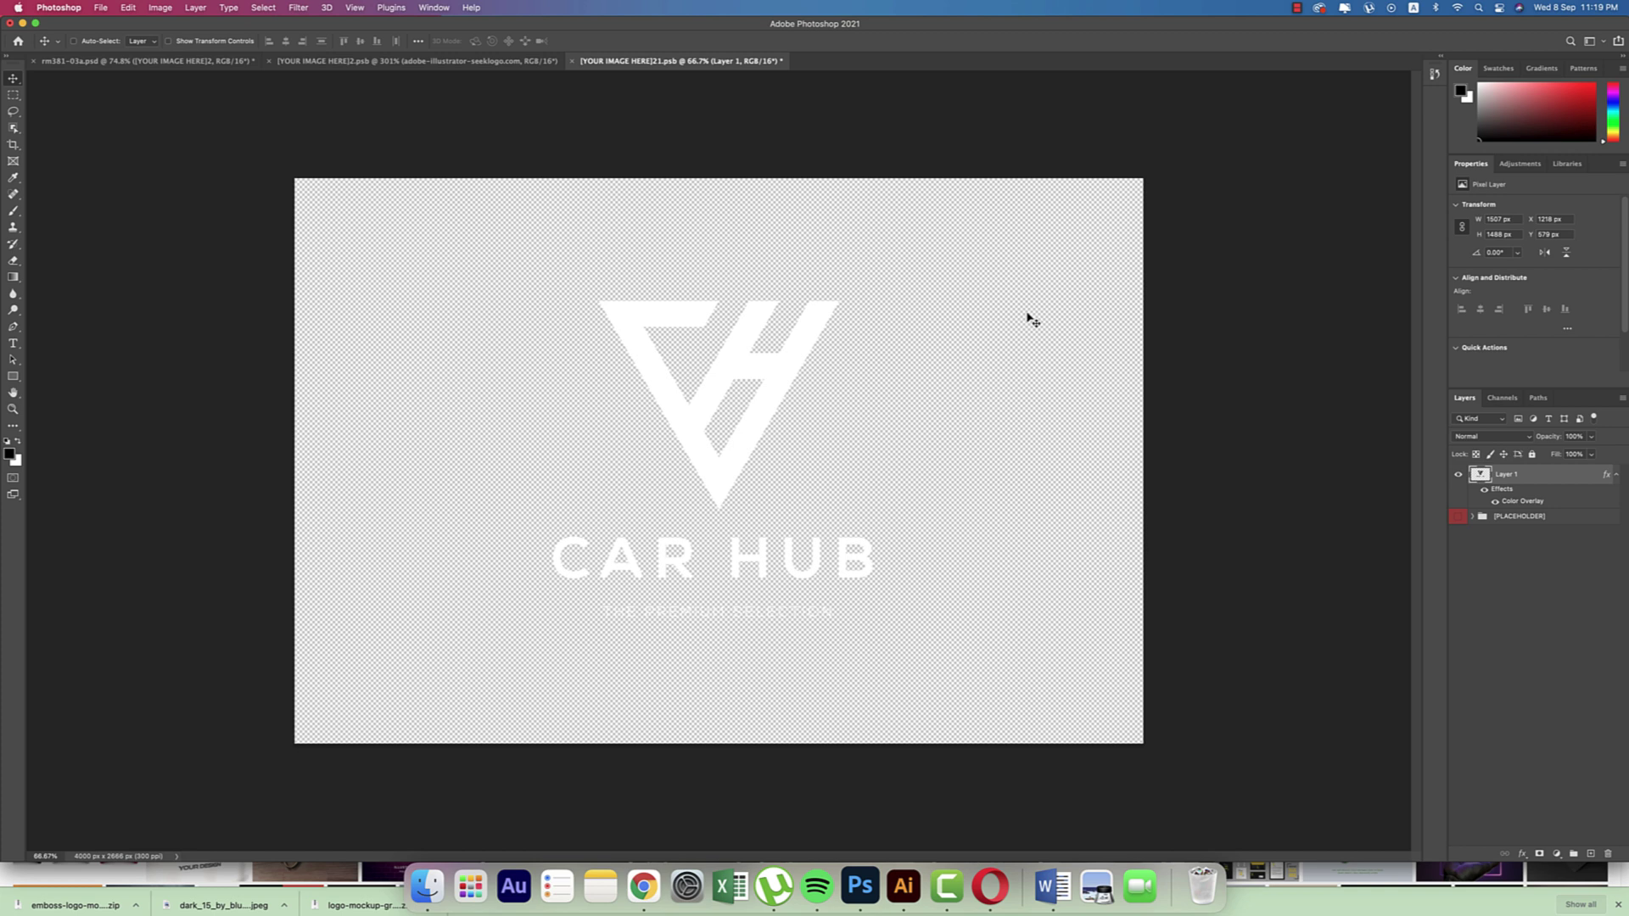
- Save and close [YOUR IMAGE HERE]21.psb, returning to the rm381-03a.psd mockup
key(super+s)
click(269, 61)
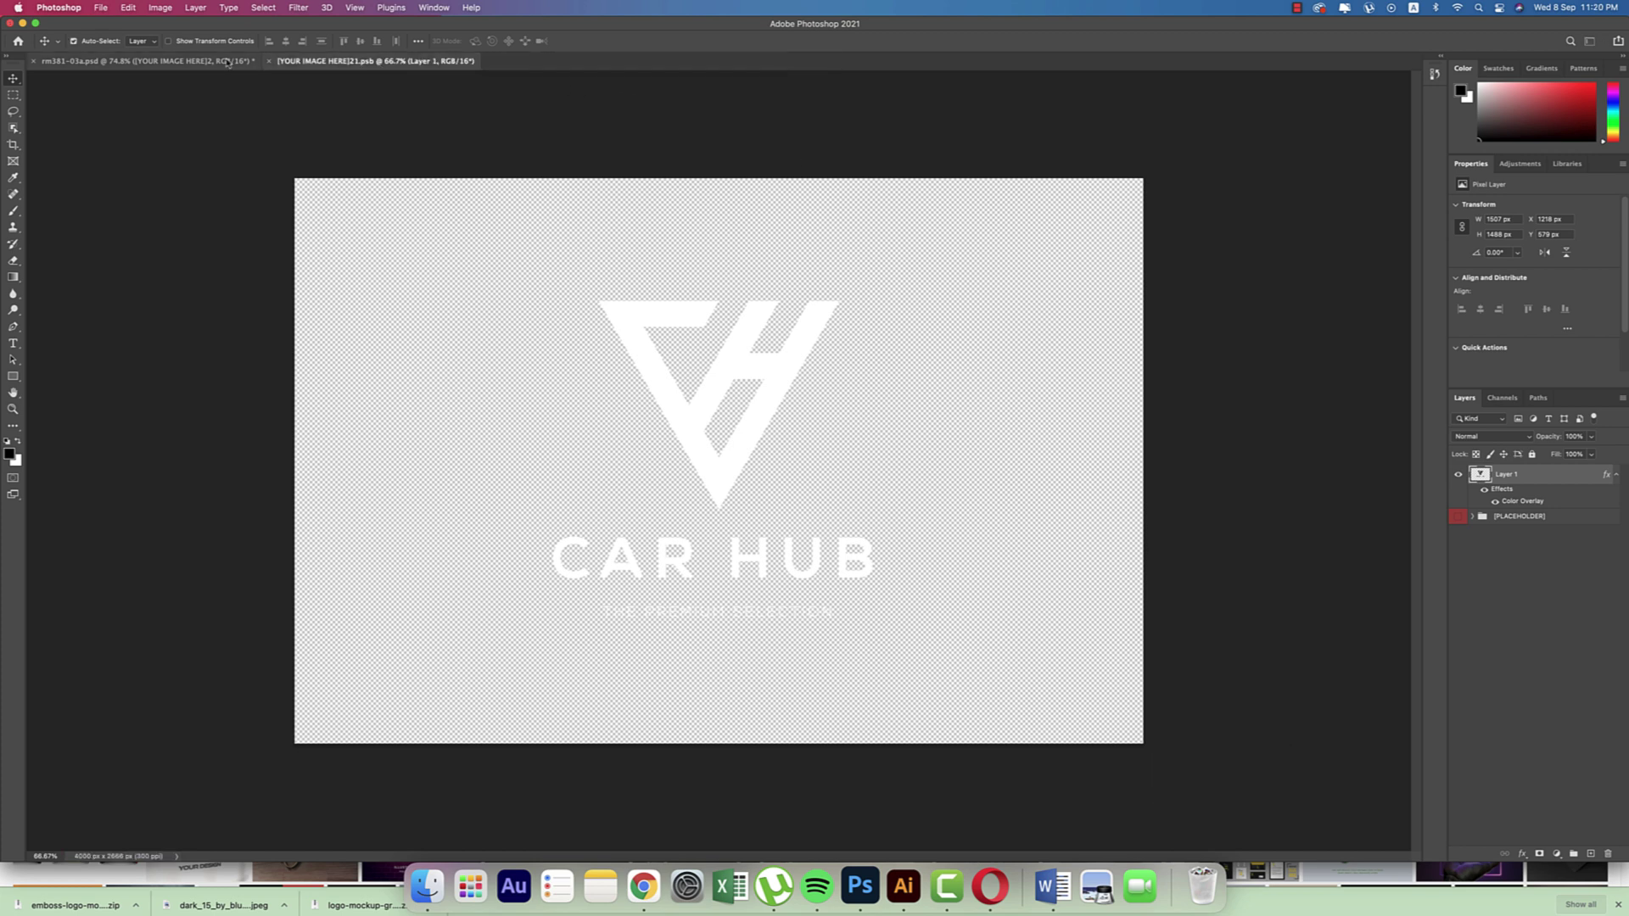
click(213, 69)
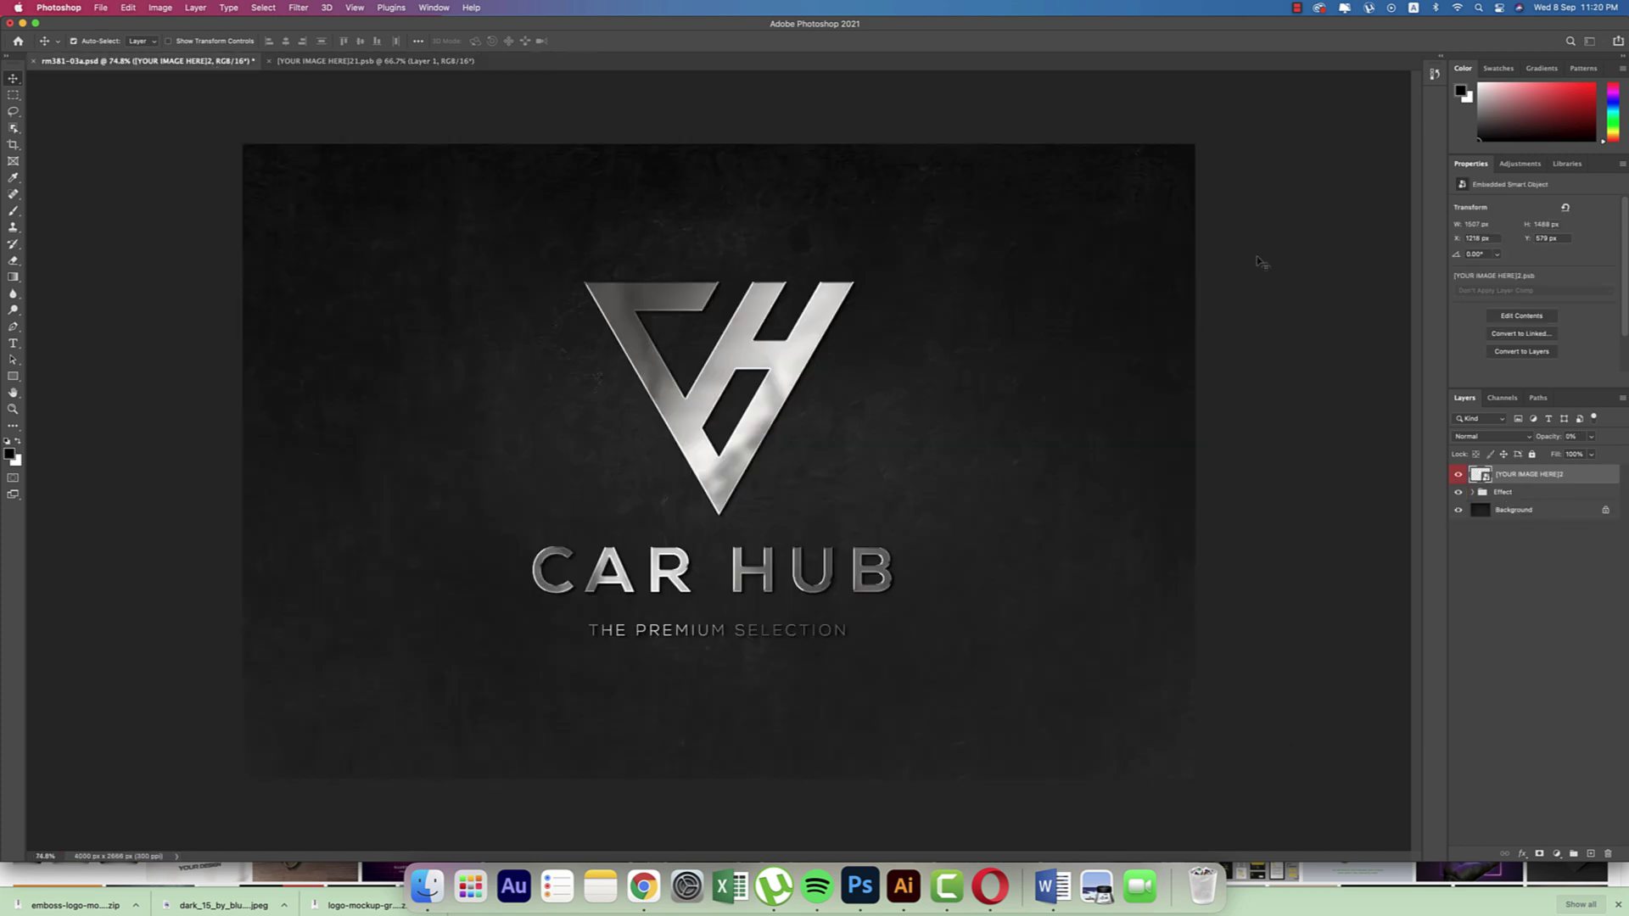